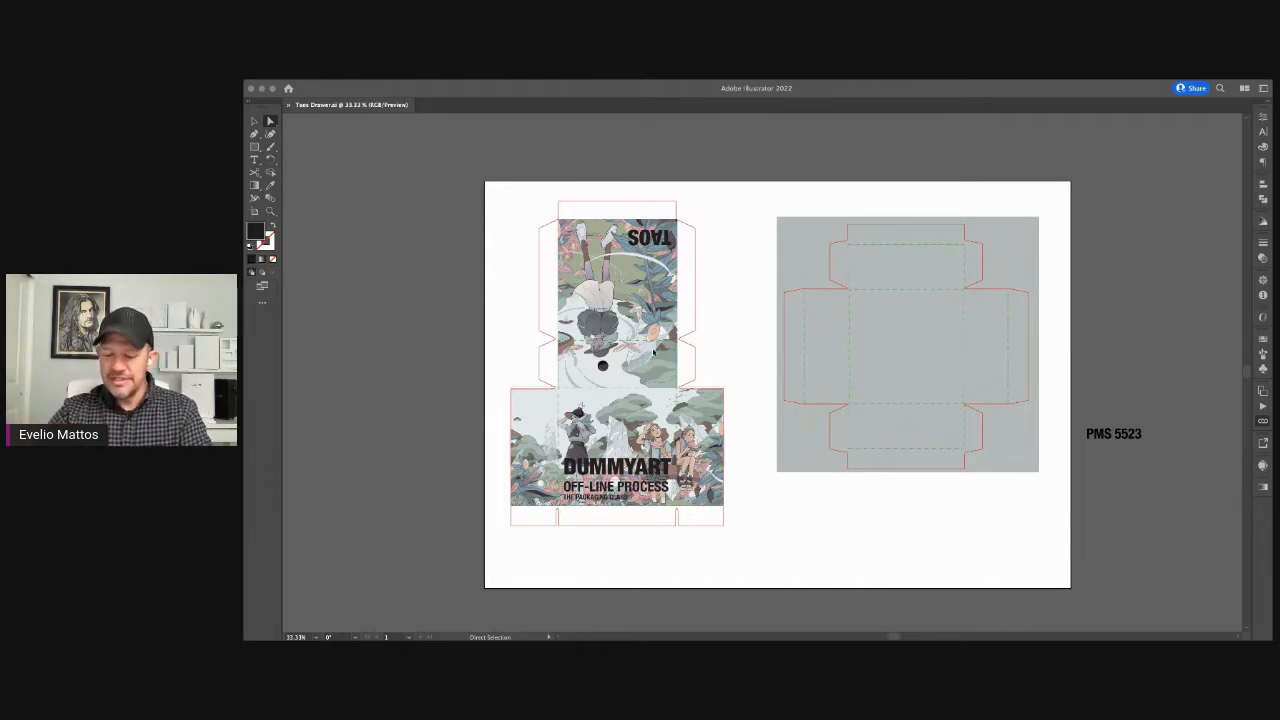
Step: Hide the artwork and the dimensions so that only the cut and crease lines of both box dielines are displayed
click(1187, 180)
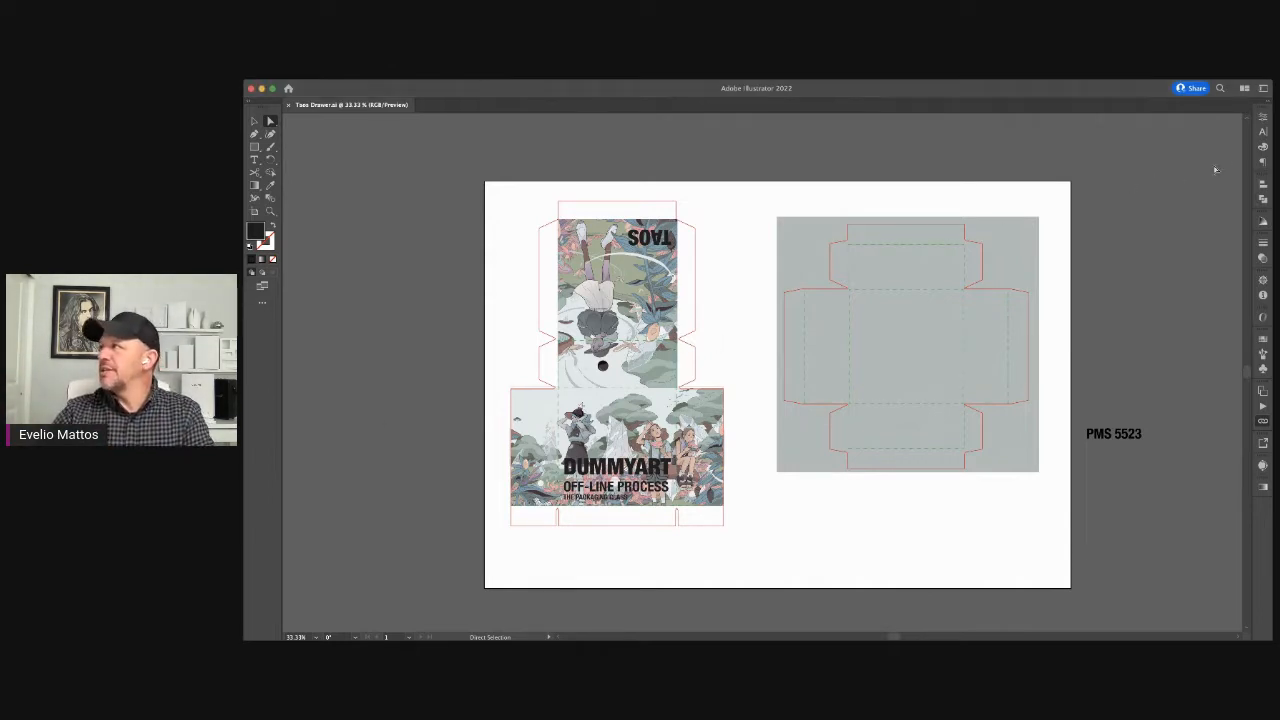
click(1036, 263)
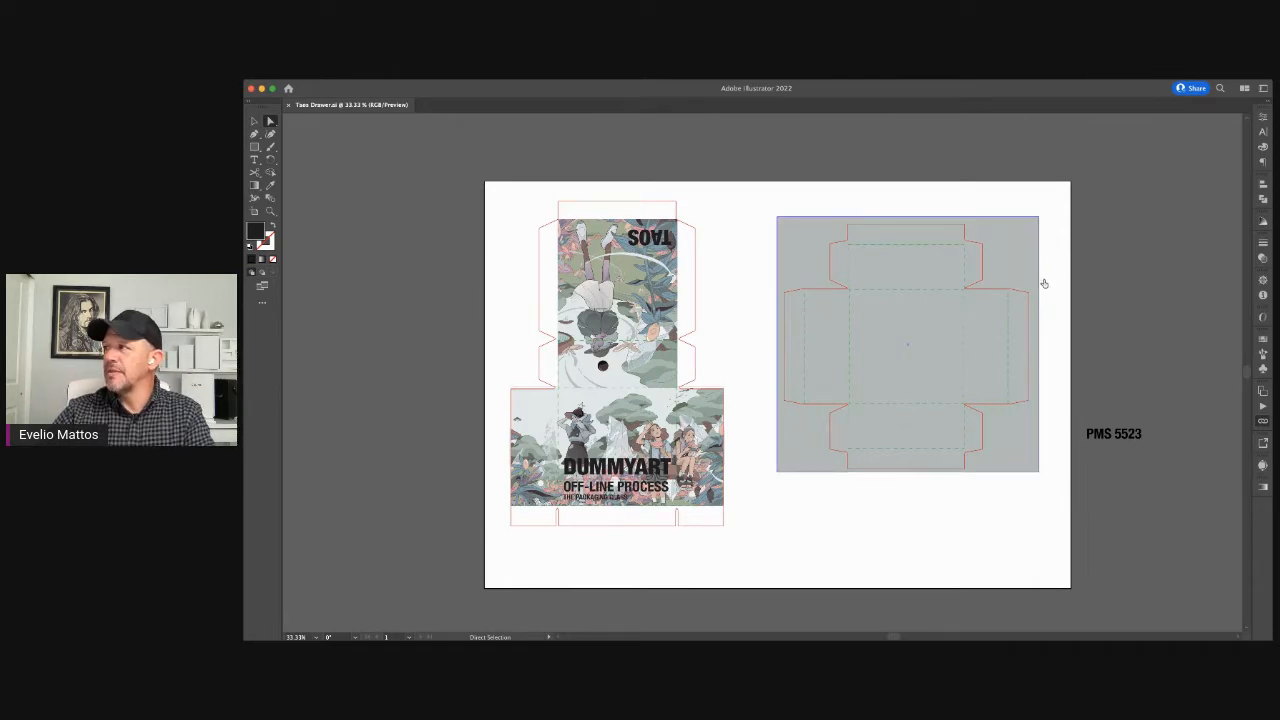
key(super+y)
key(Delete)
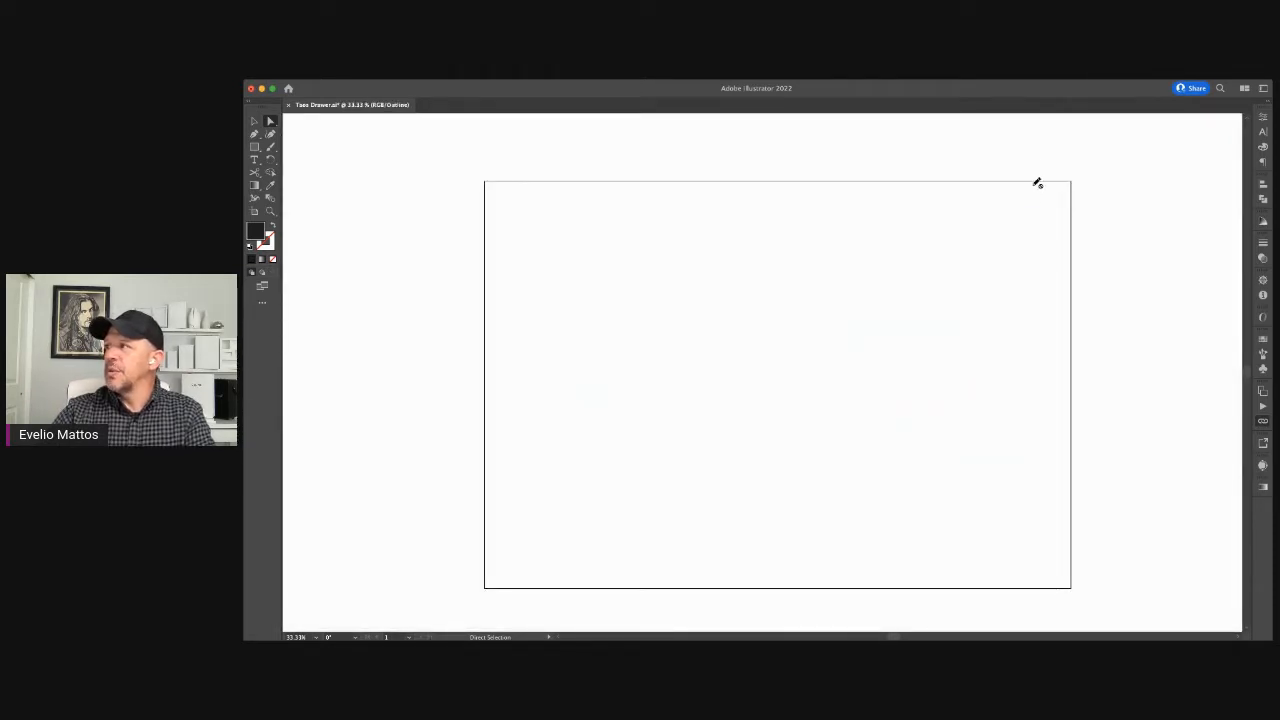
key(super+y)
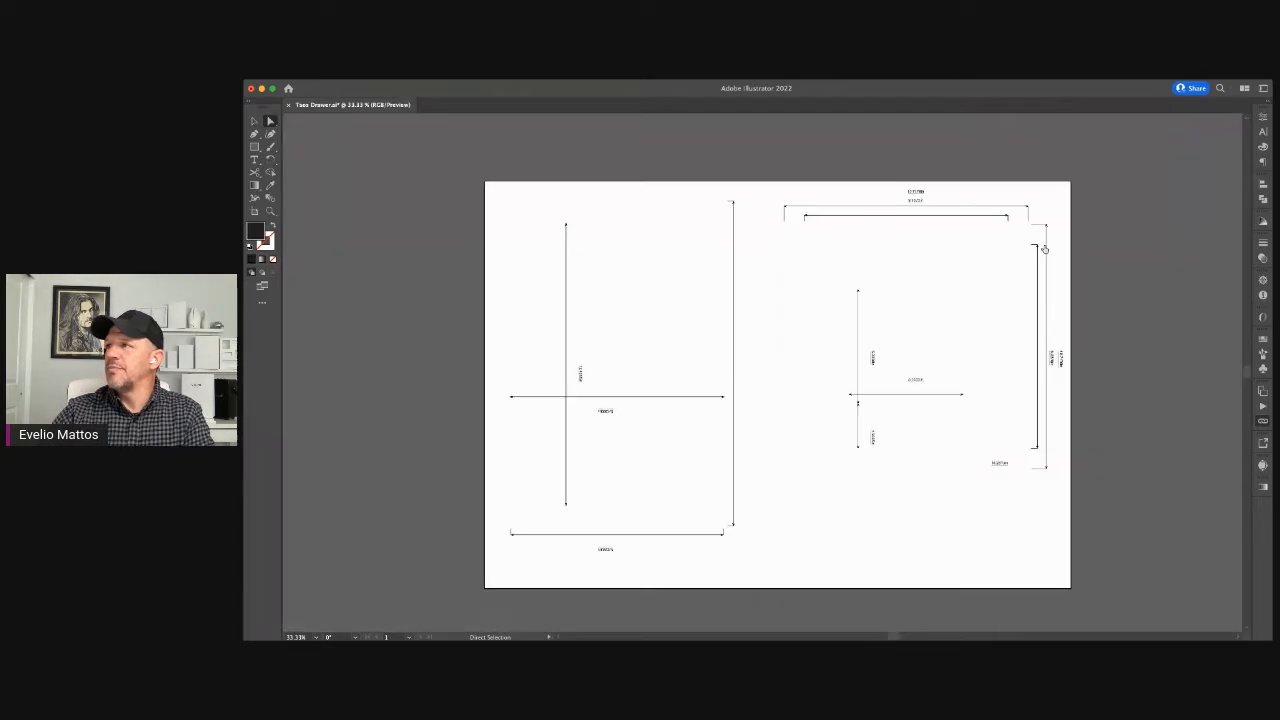
scroll(960, 251, right, 2)
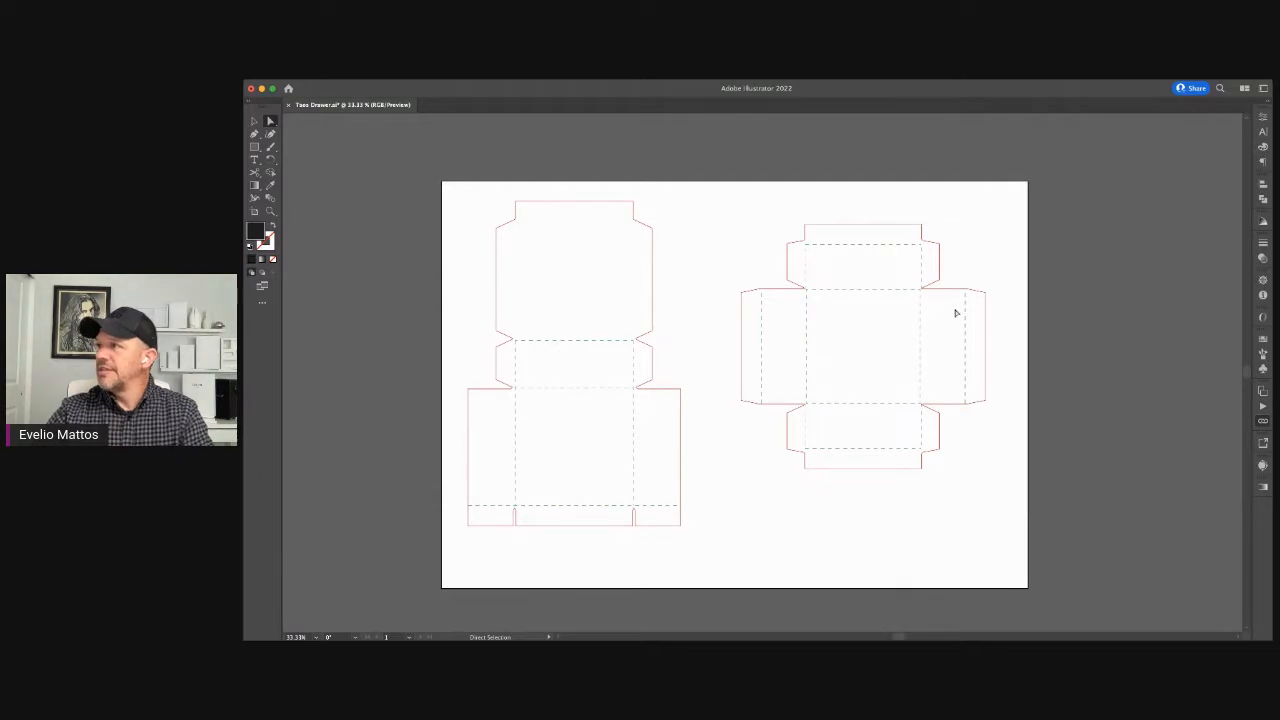
Step: Extend the sleeve dieline's two vertical crease lines up to the top flap, and copy the horizontal crease line to the flap's base
click(636, 357)
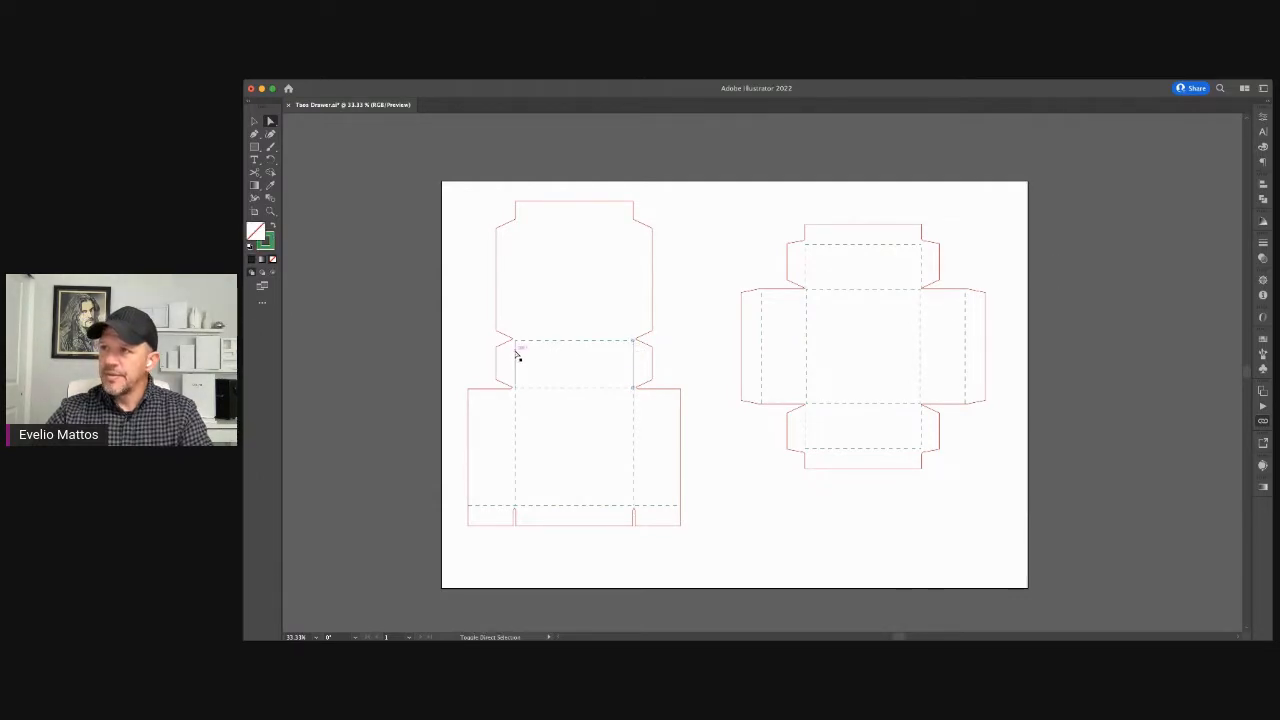
drag(634, 345, 632, 218)
drag(515, 344, 526, 223)
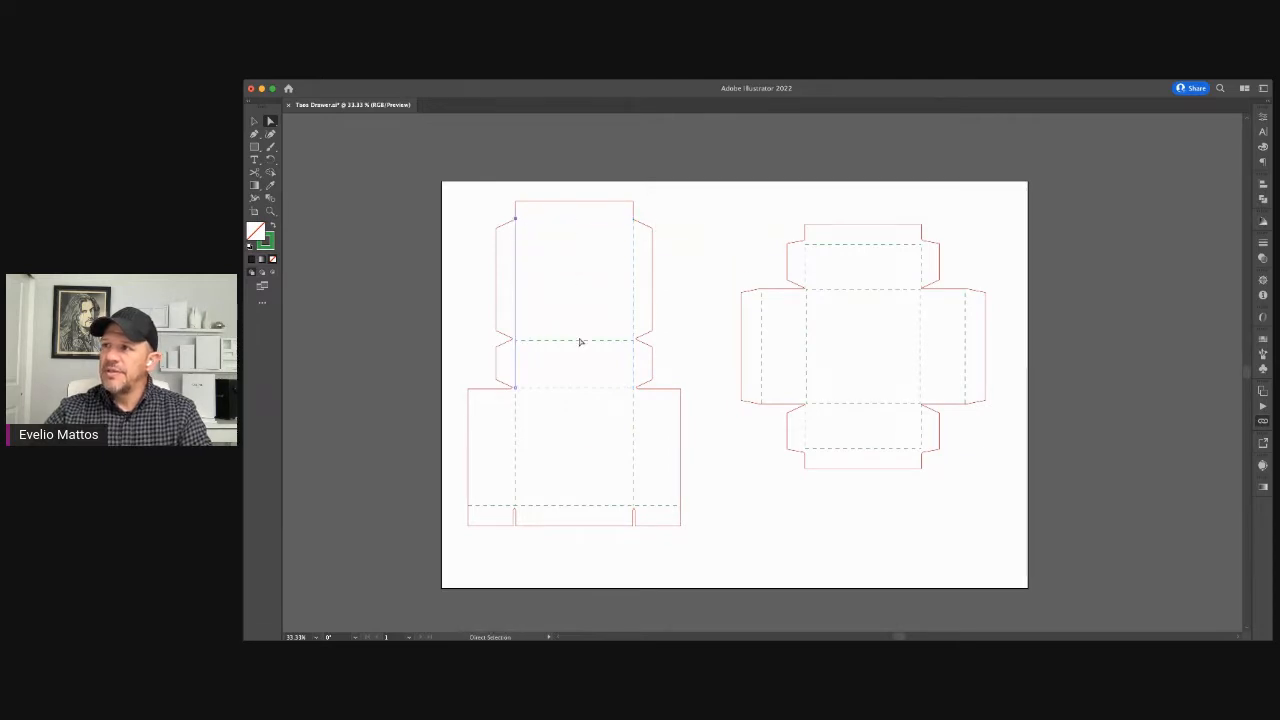
drag(580, 346, 586, 220)
click(716, 218)
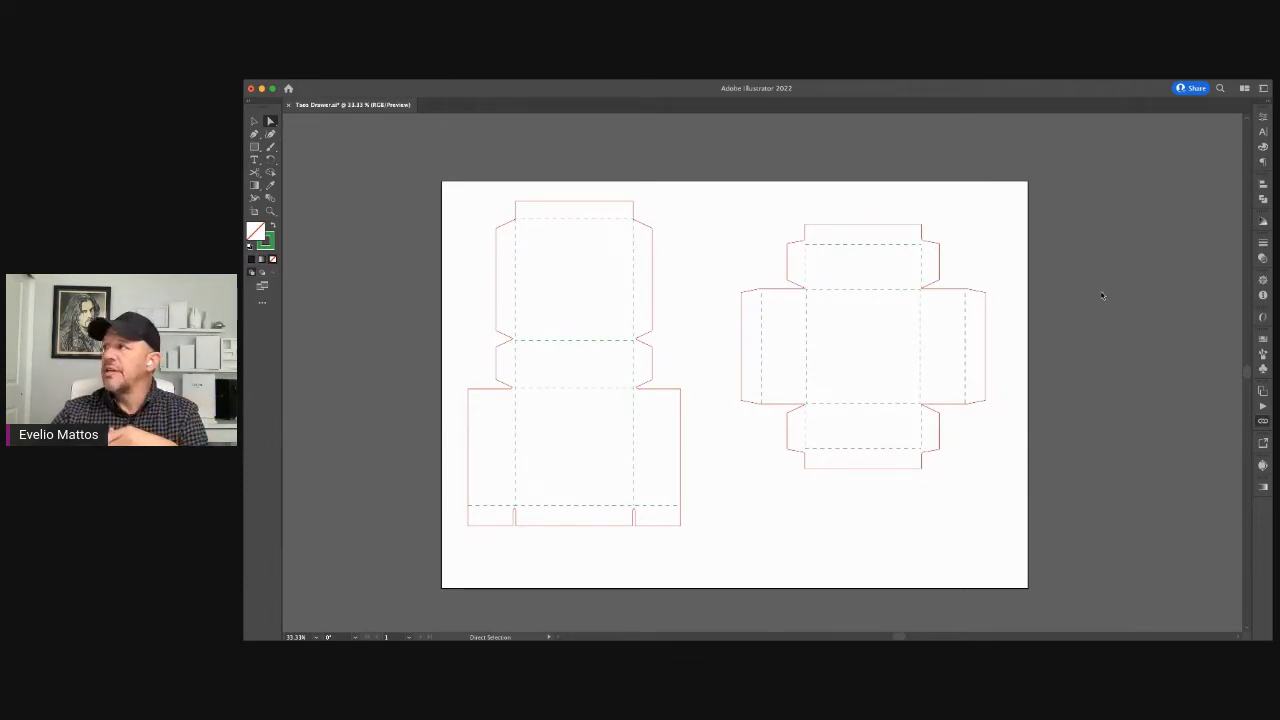
Step: Display the artwork again and examine how it sits on the sleeve dieline, up close around the DUMMYART title panel
click(1046, 295)
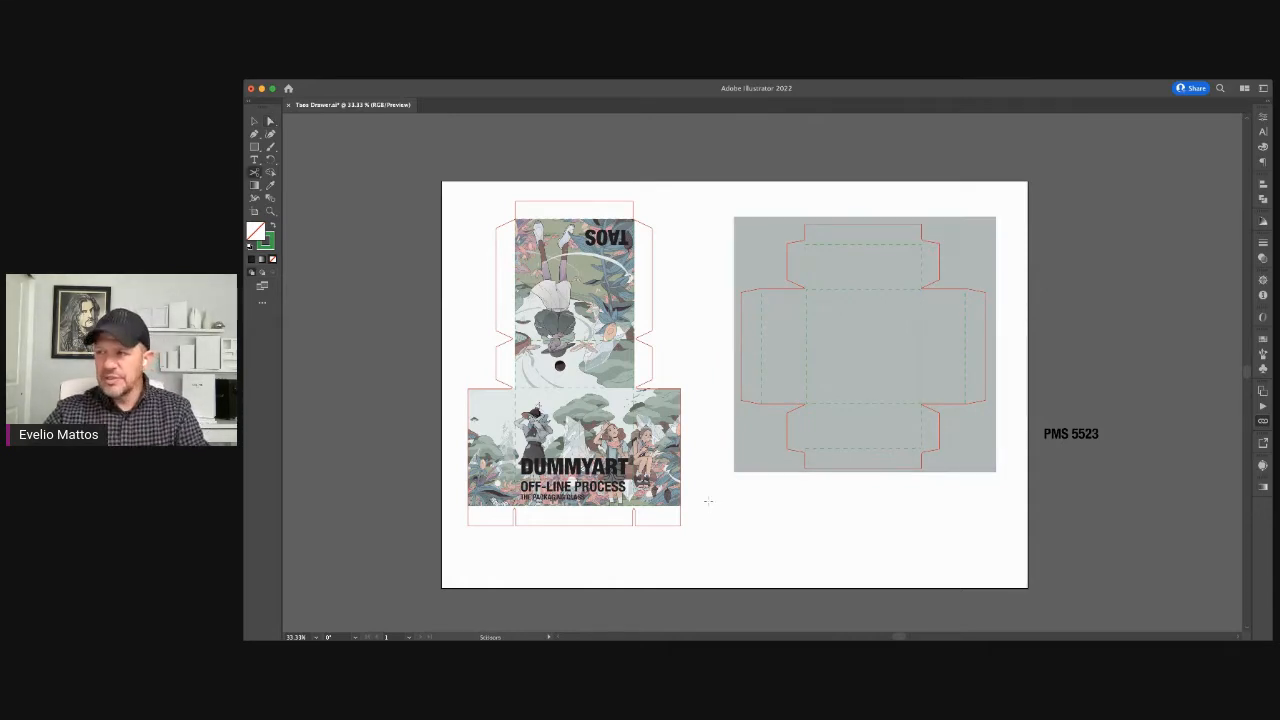
key(v)
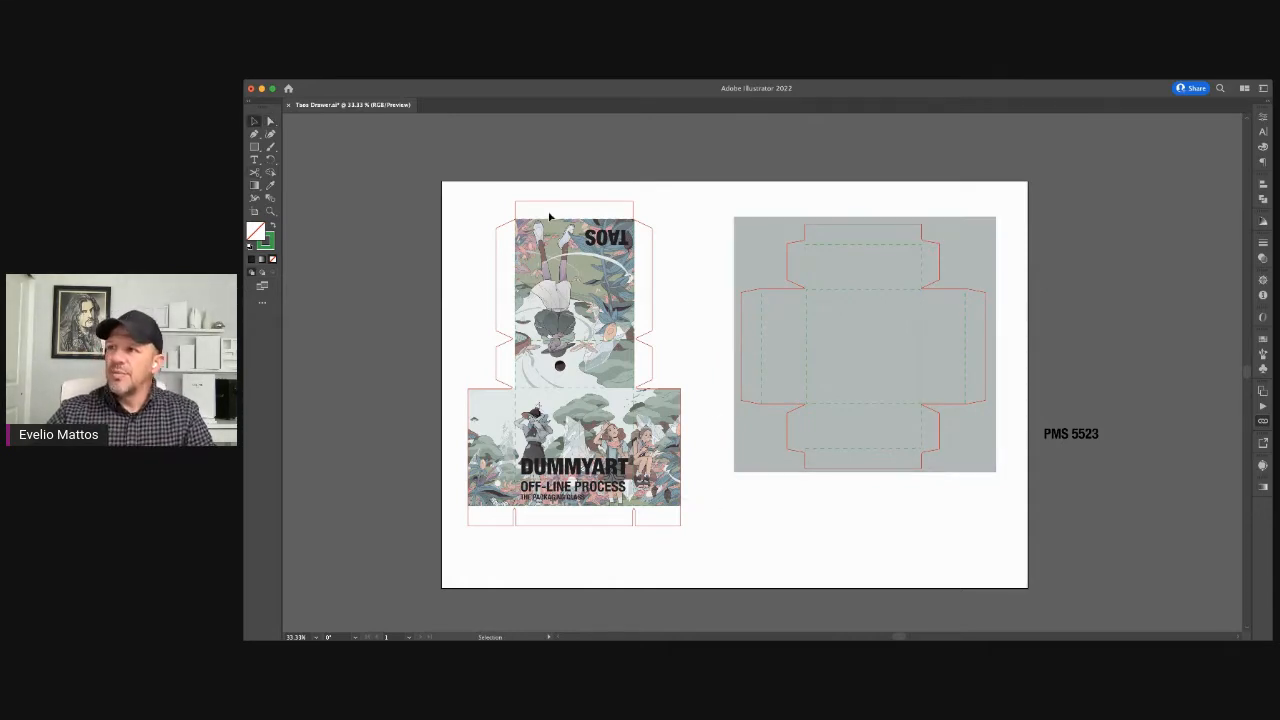
key(z)
drag(434, 183, 523, 331)
key(space)
drag(658, 437, 624, 215)
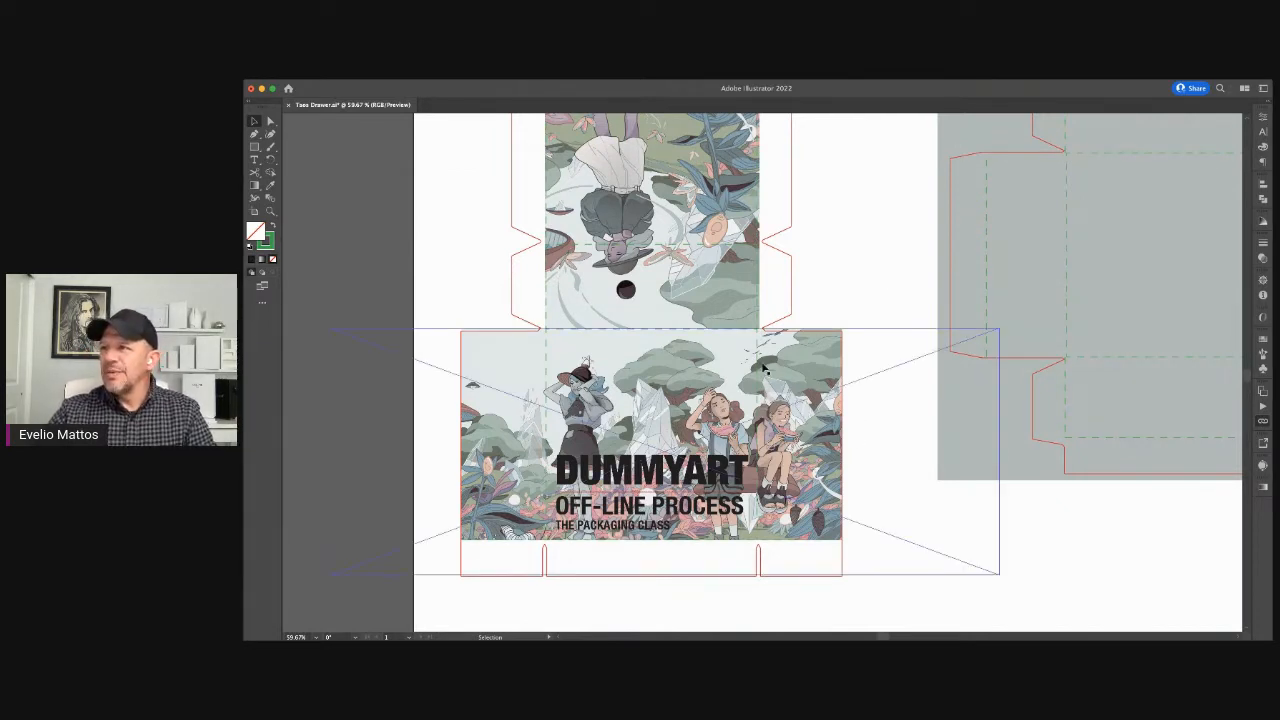
drag(877, 291, 845, 231)
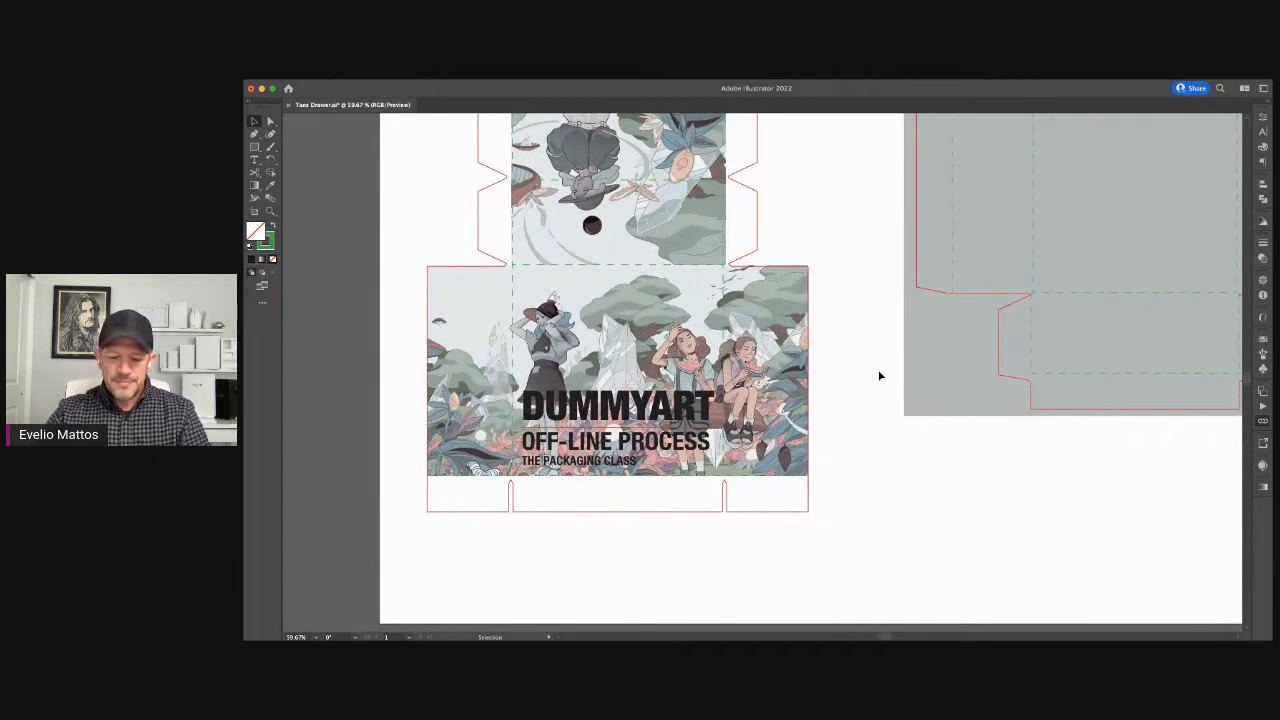
click(741, 341)
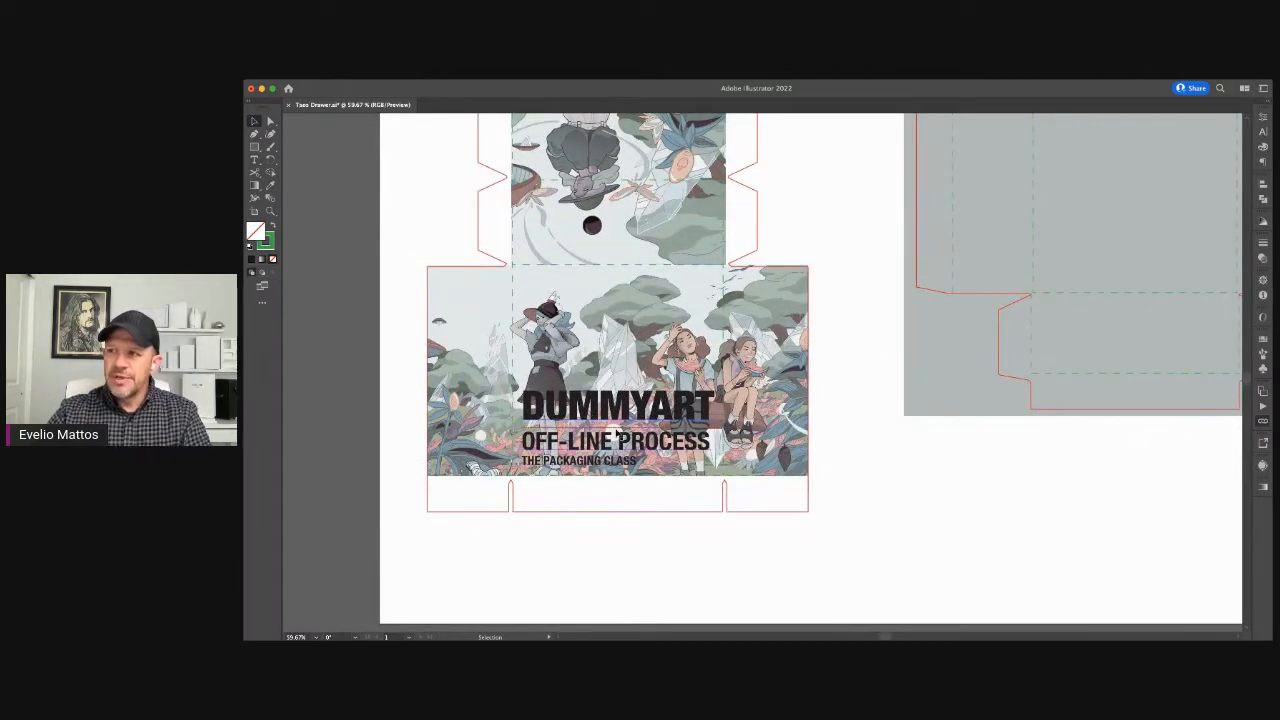
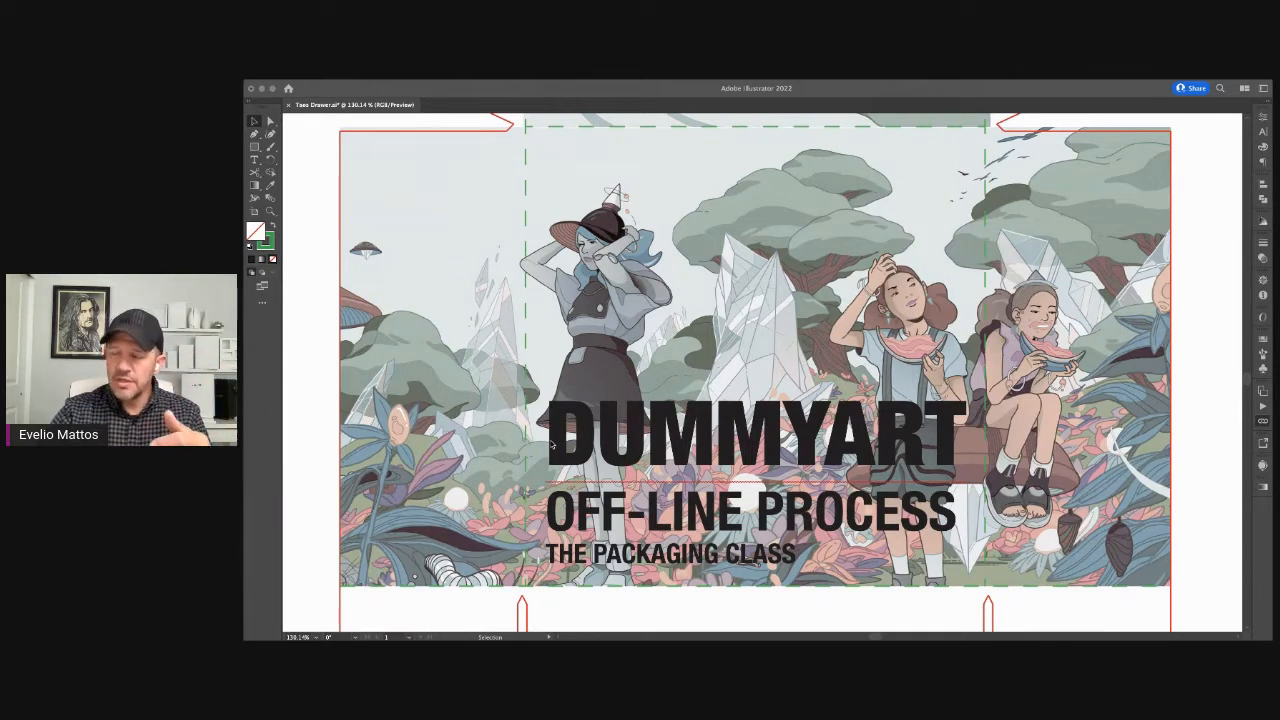
Step: Try enlarging the DUMMYART title block past the sleeve's left vertical crease line, and undo the scaling
click(825, 384)
key(super+minus)
key(super+minus)
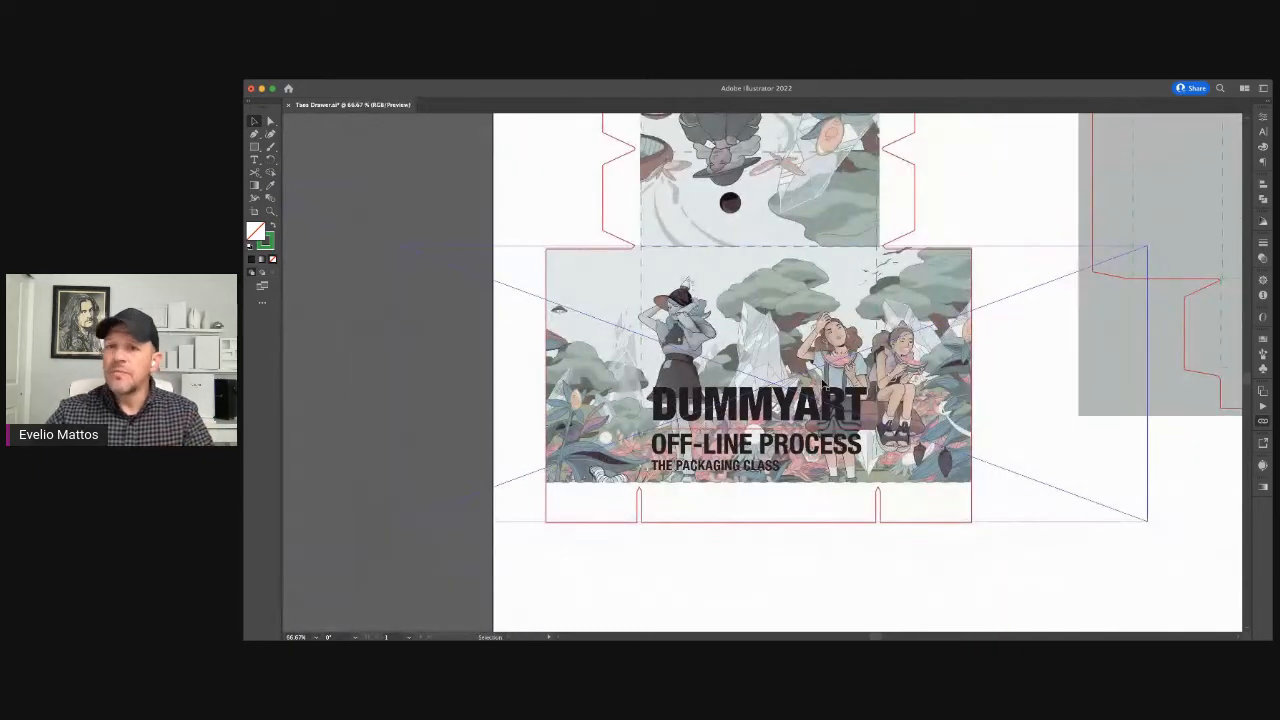
click(709, 557)
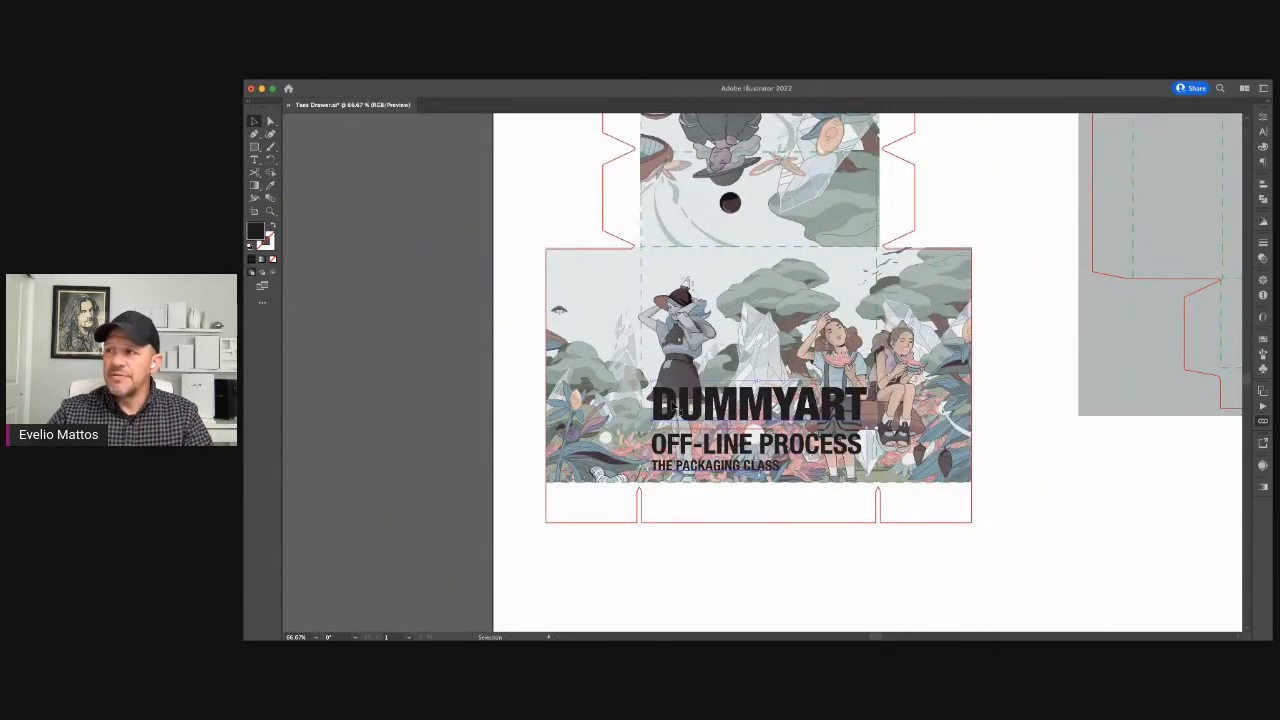
drag(651, 381, 623, 352)
click(703, 590)
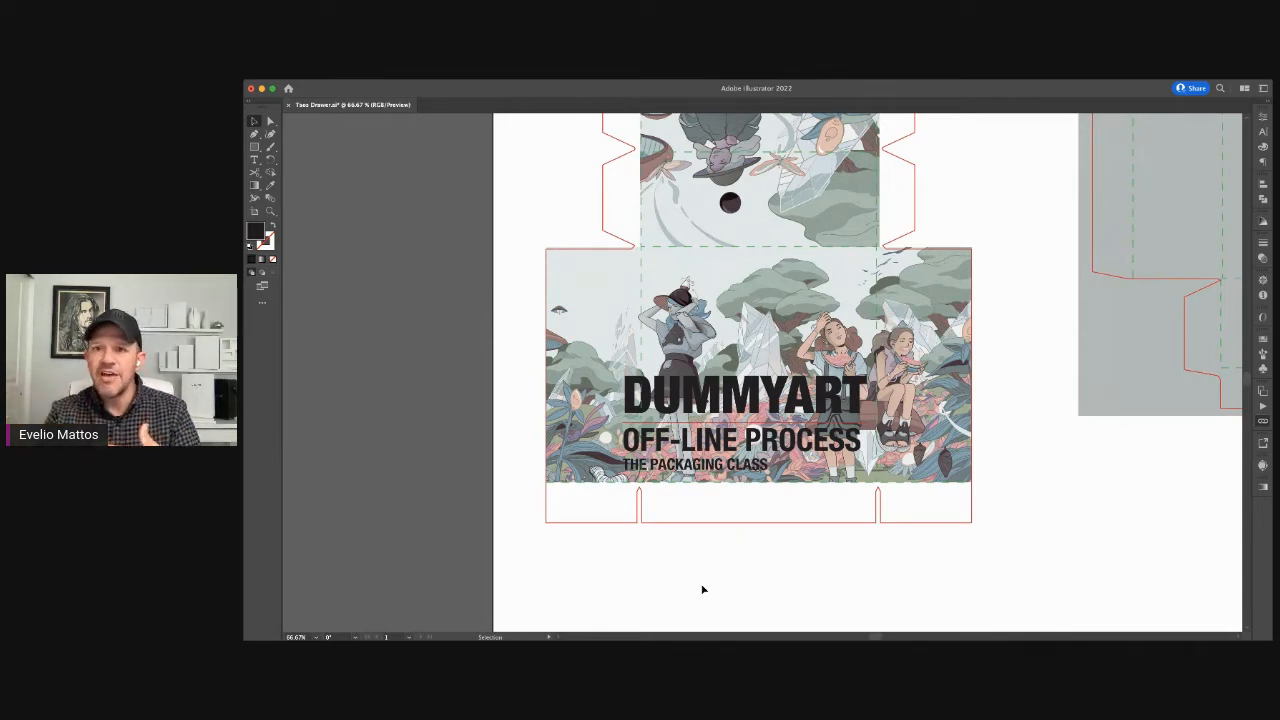
key(super+z)
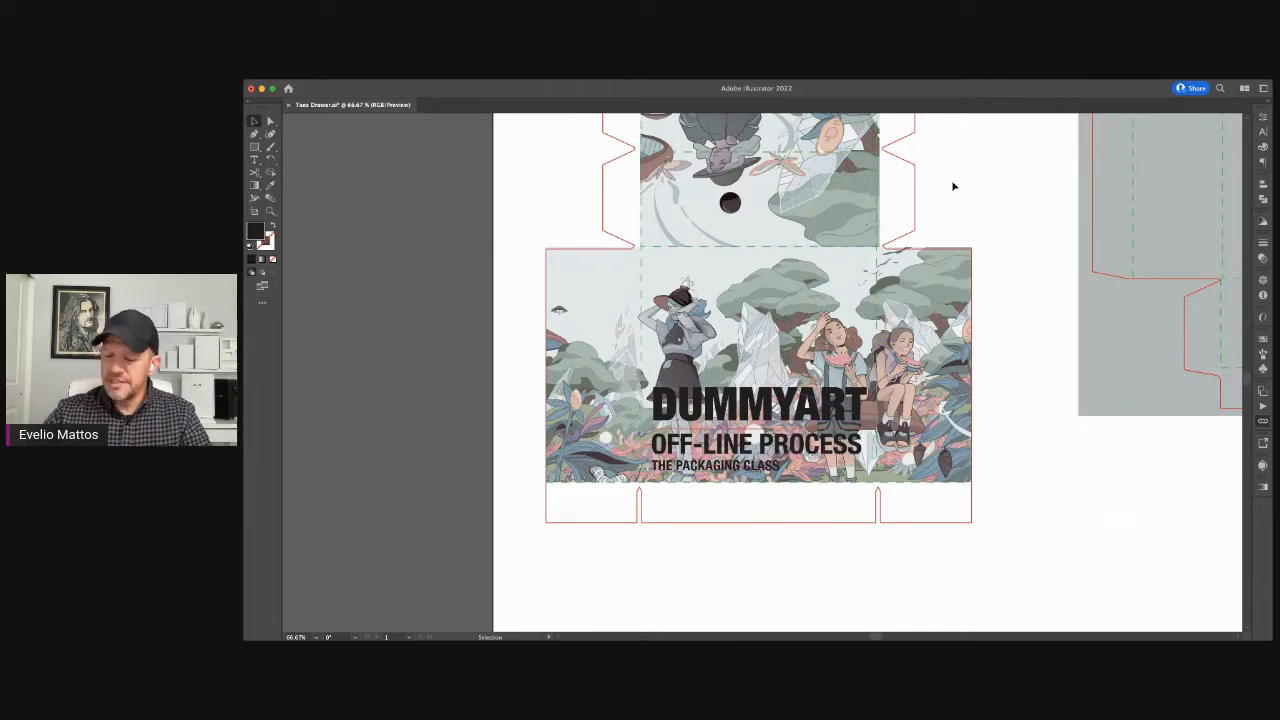
Step: Examine the complete sleeve artwork alongside the tinted drawer dieline across the whole artboard
key(super+minus)
drag(951, 180, 703, 277)
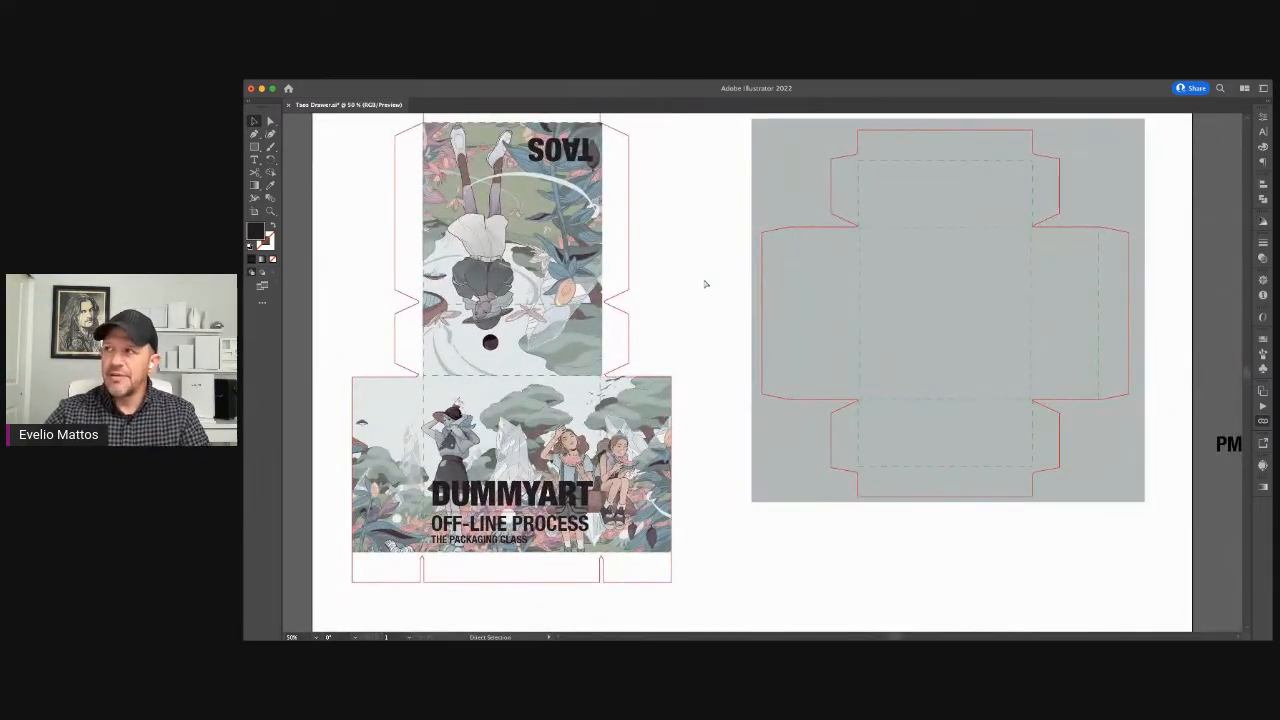
key(super+minus)
drag(704, 281, 647, 262)
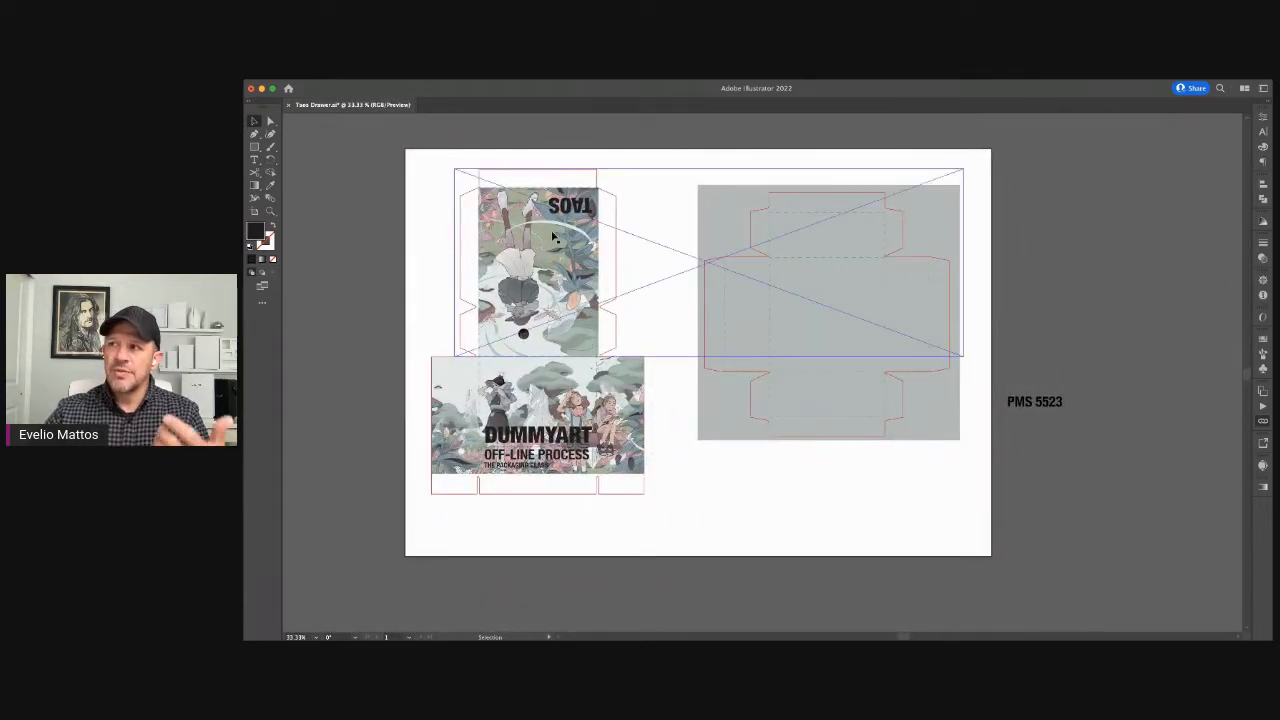
key(super+equal)
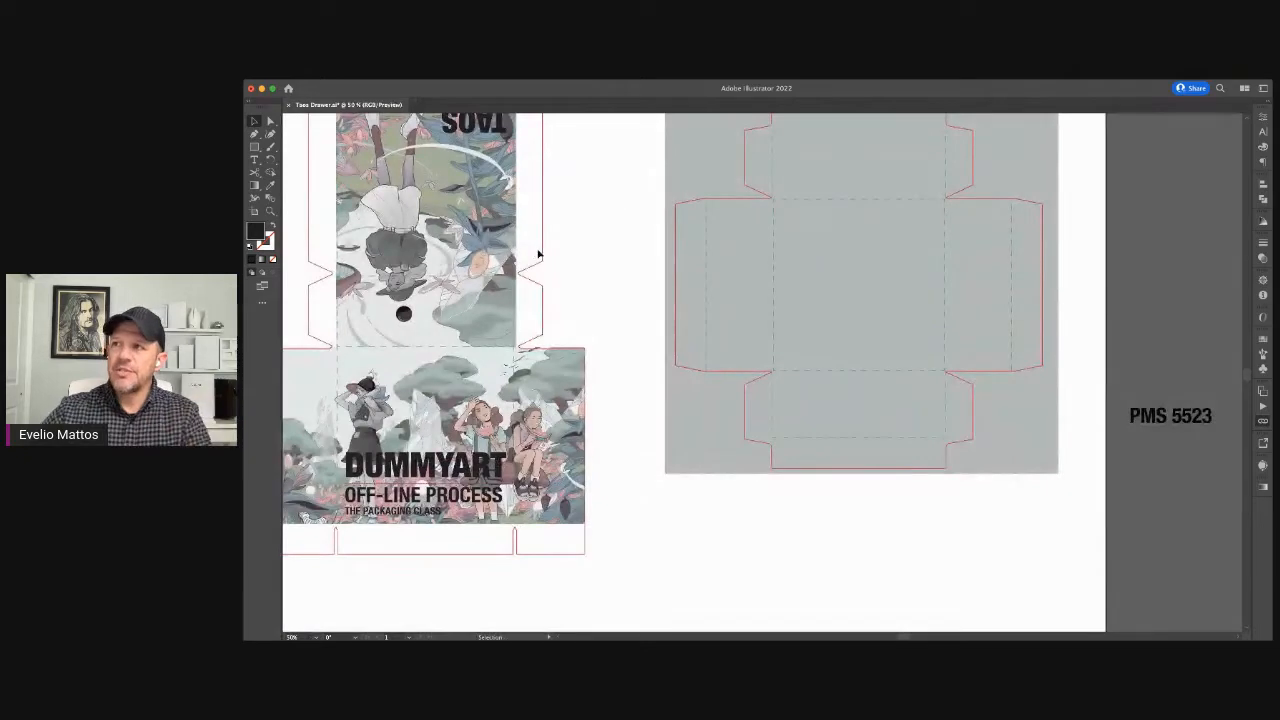
drag(540, 251, 670, 289)
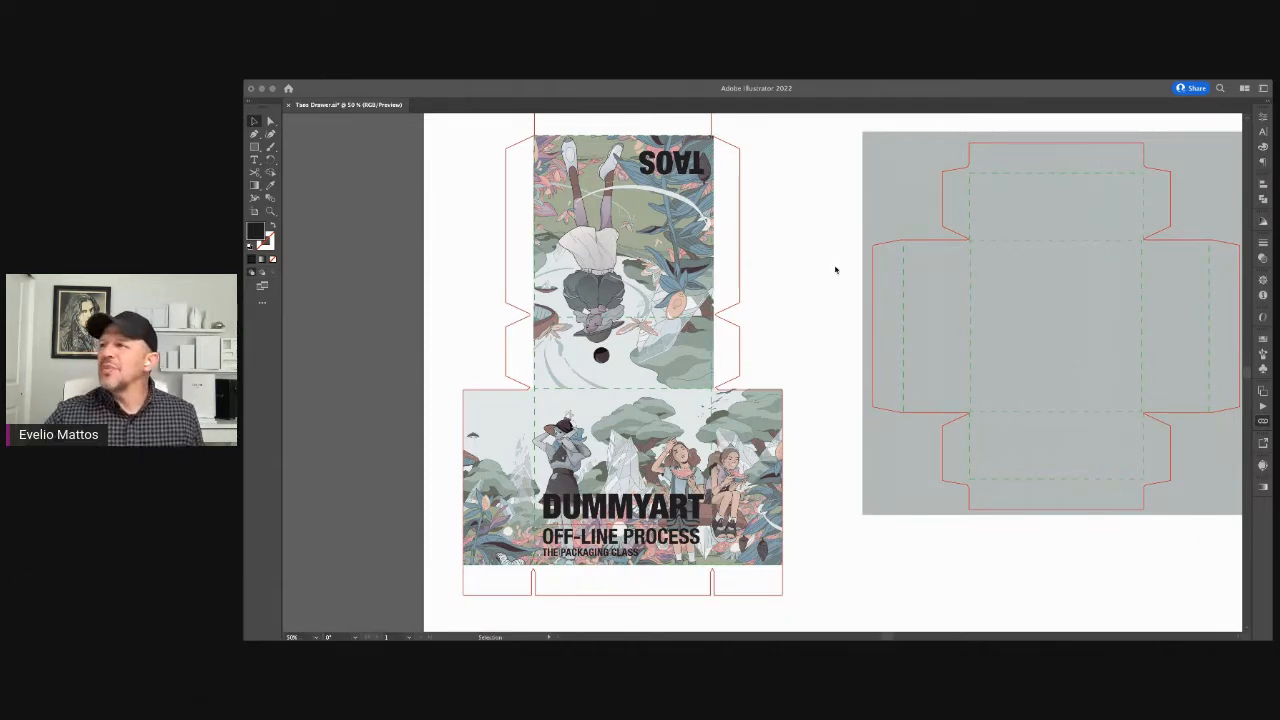
click(790, 286)
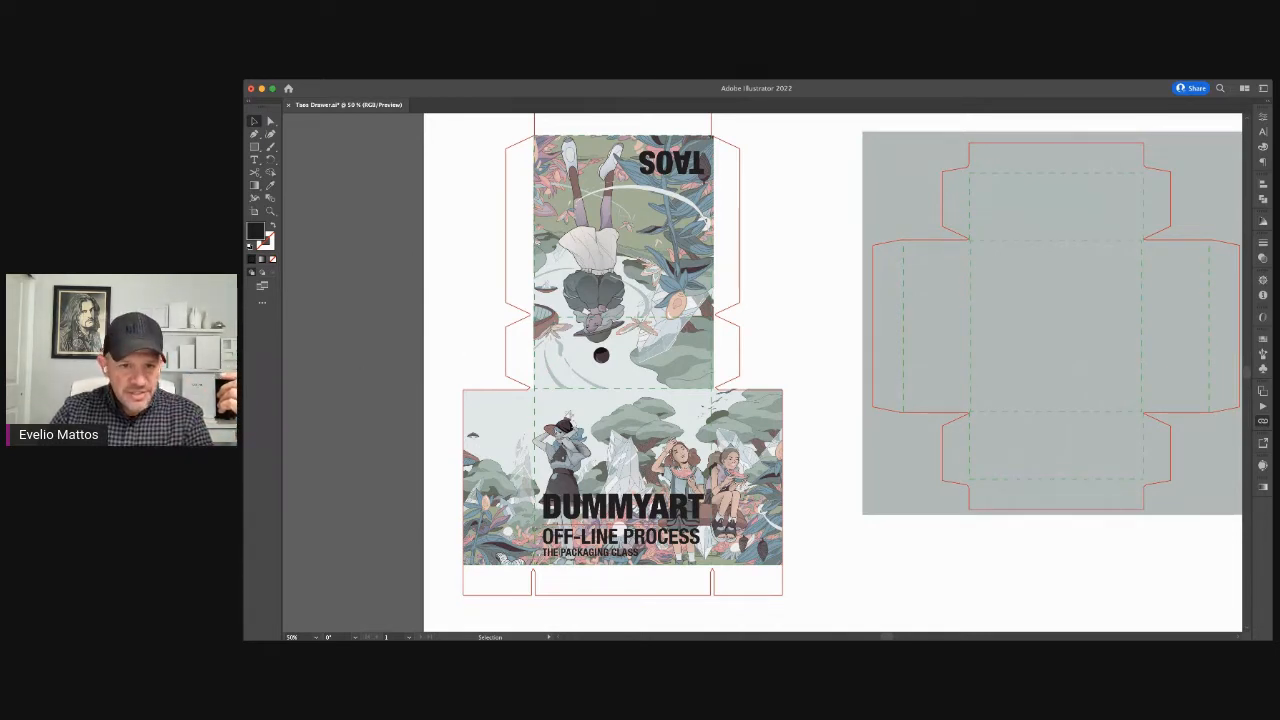
Step: Convert the Taos drawer document's color mode to CMYK
key(super+Tab)
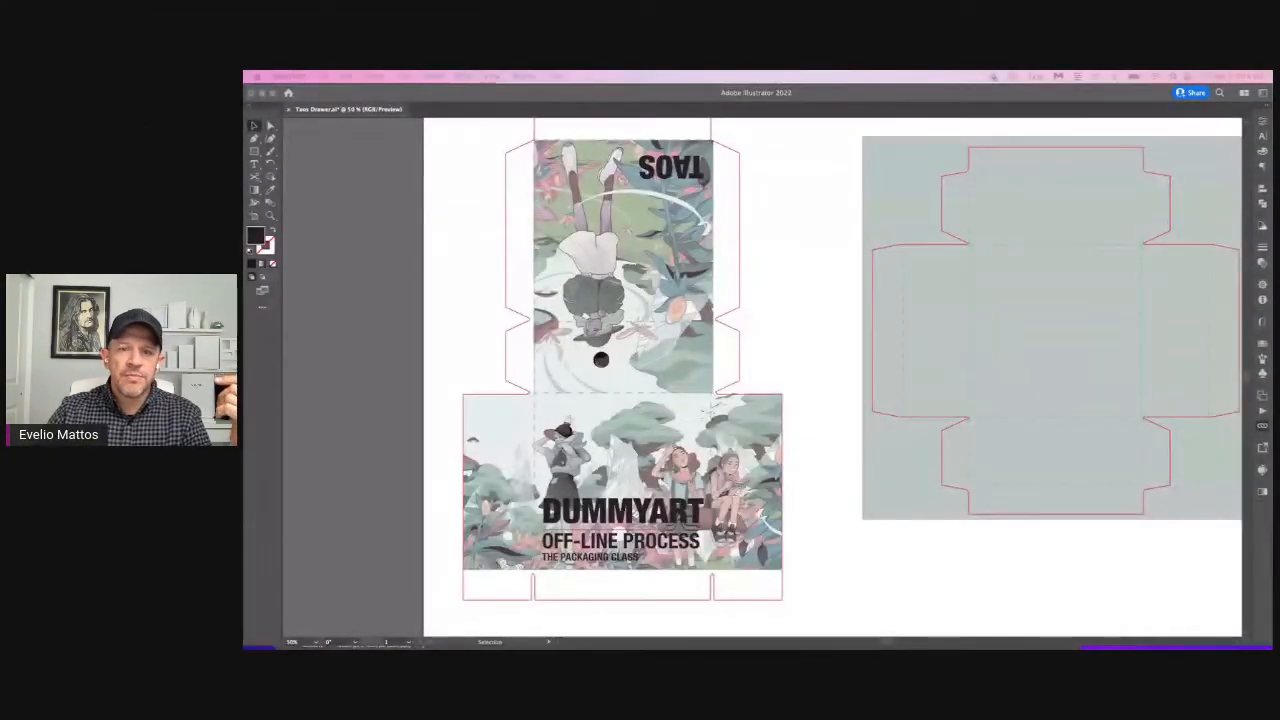
click(354, 159)
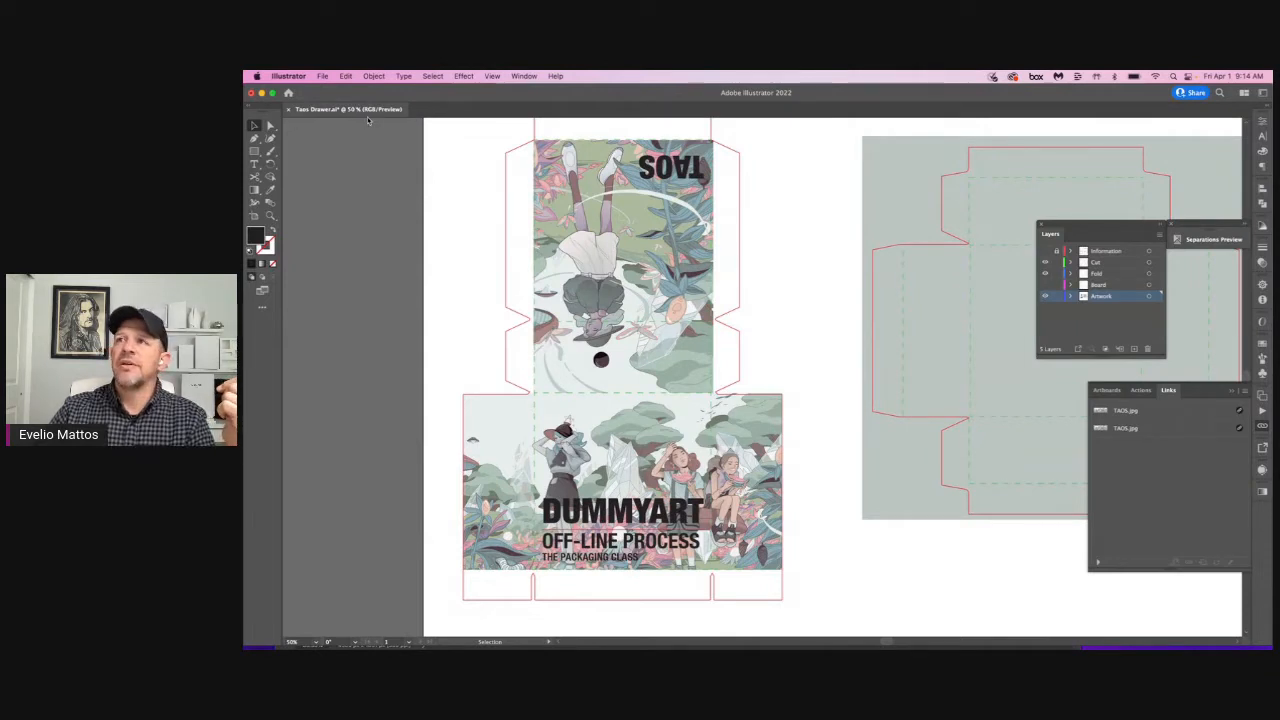
click(324, 77)
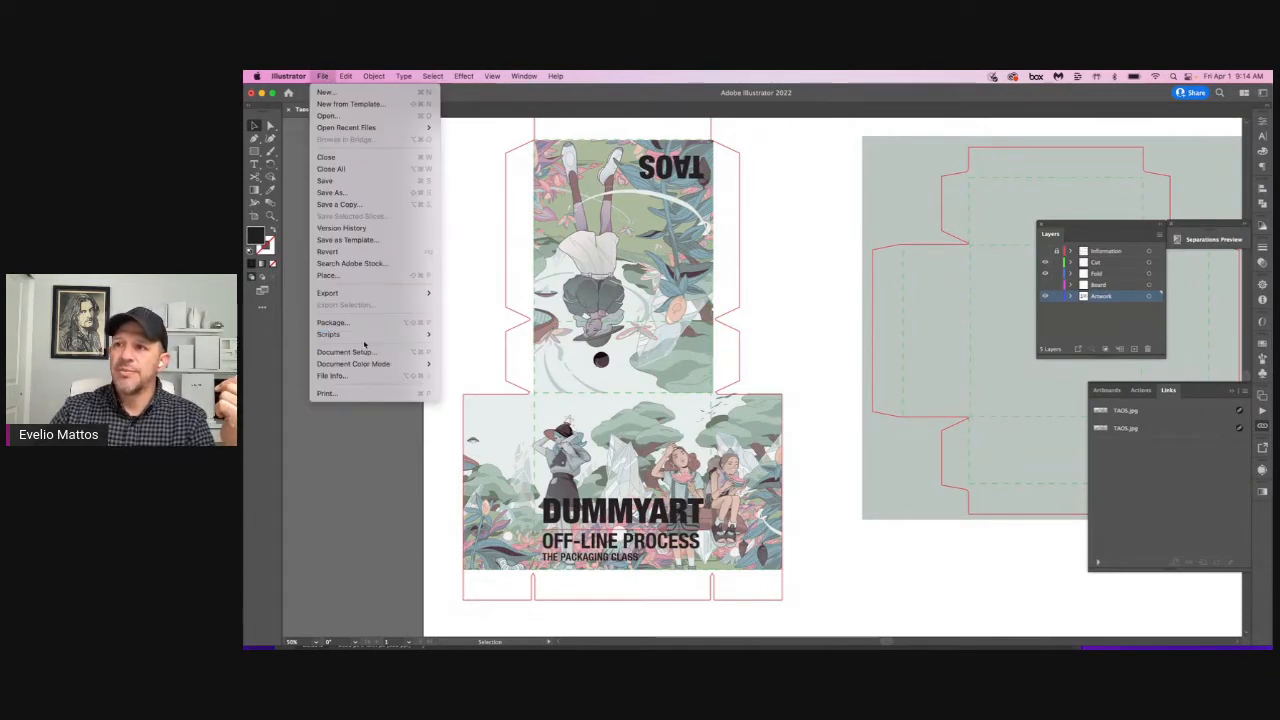
mouse_move(362, 366)
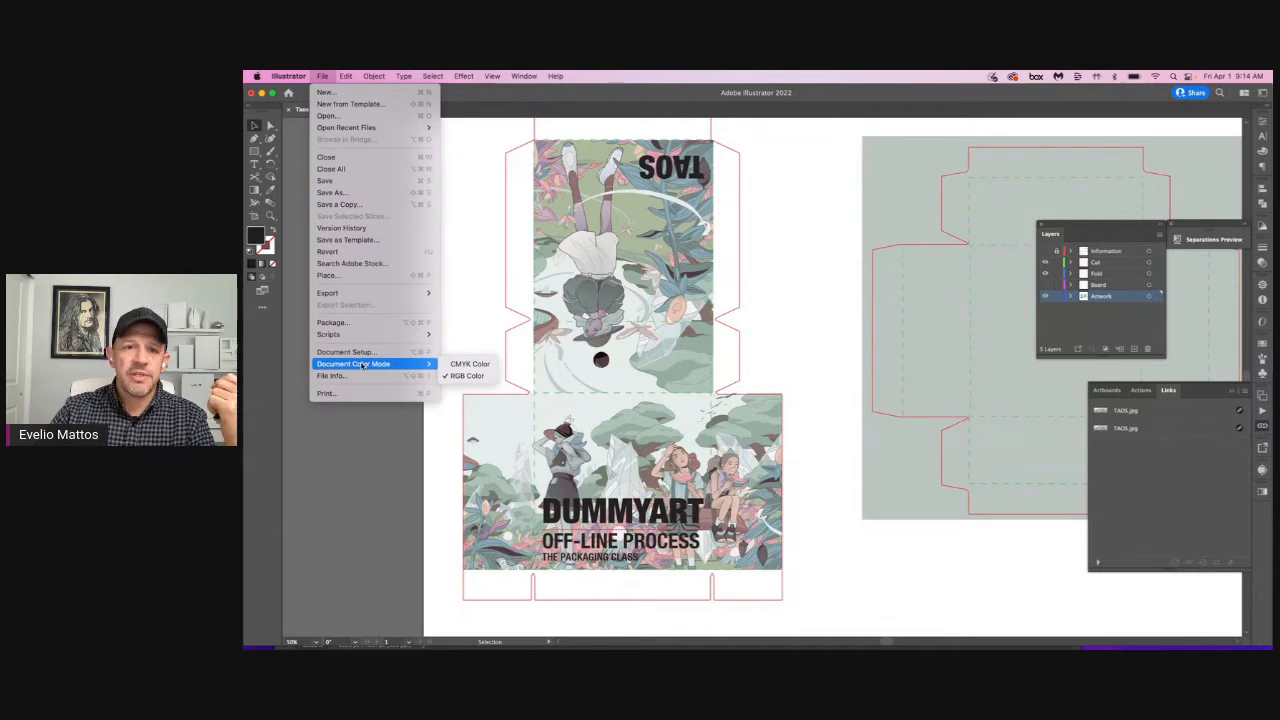
click(468, 364)
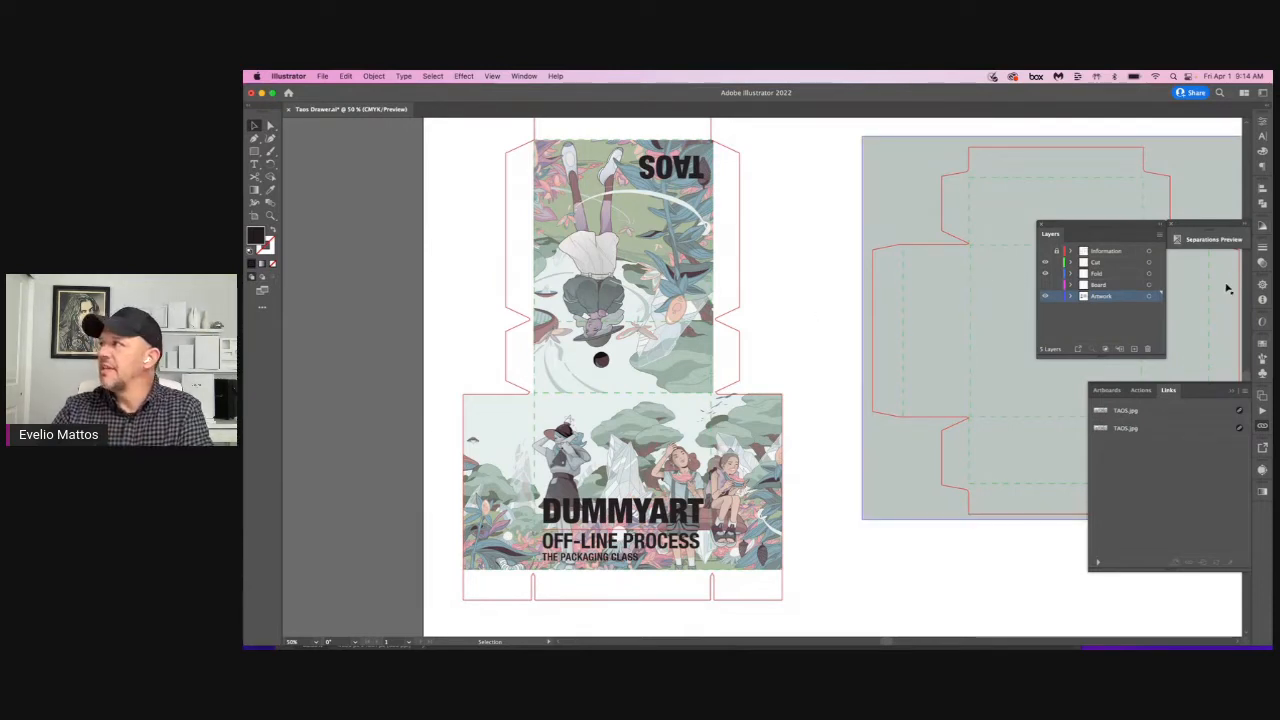
Step: Open the separations preview beside the sleeve artwork and turn on overprint preview
drag(1211, 227, 362, 174)
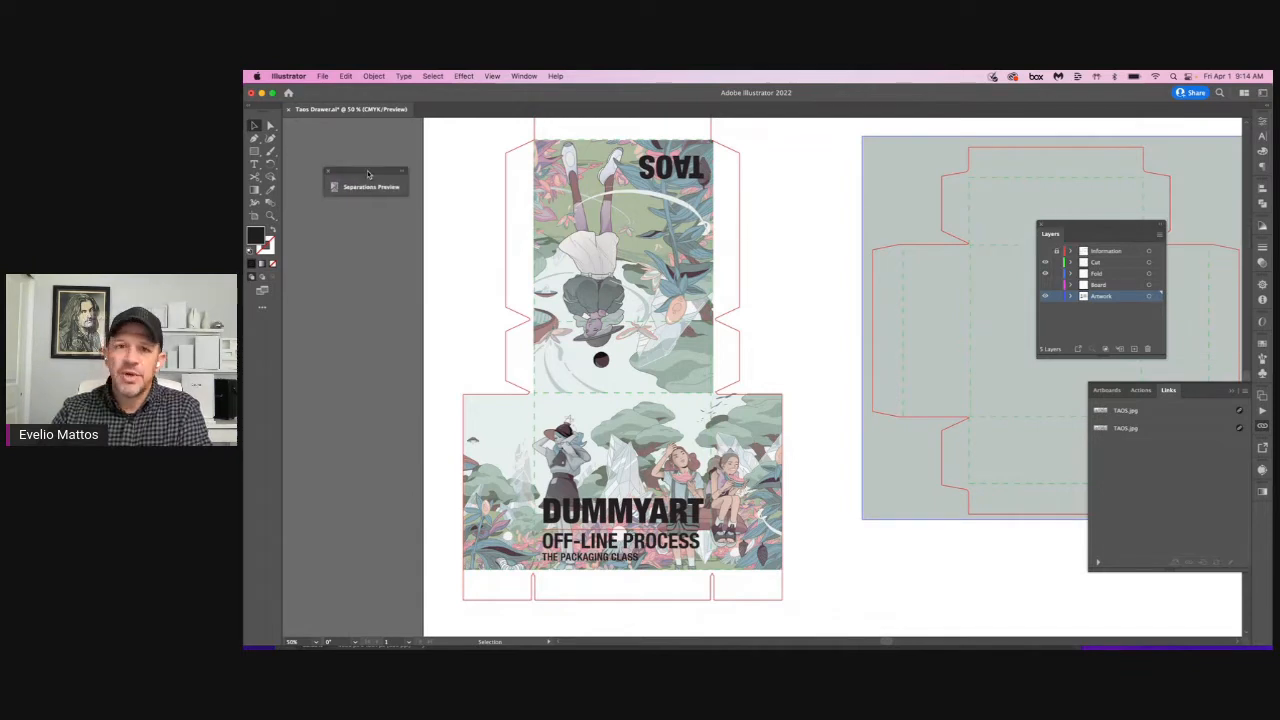
click(367, 189)
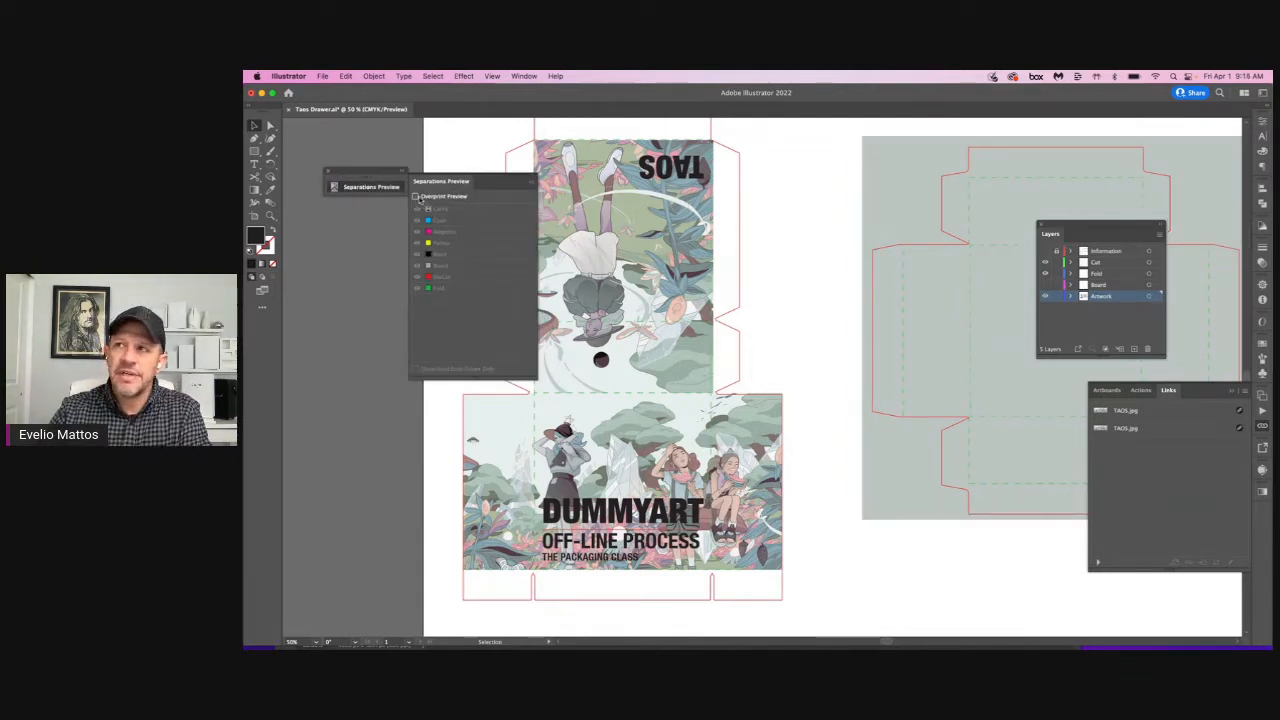
click(415, 197)
click(415, 197)
drag(379, 172, 343, 160)
click(351, 179)
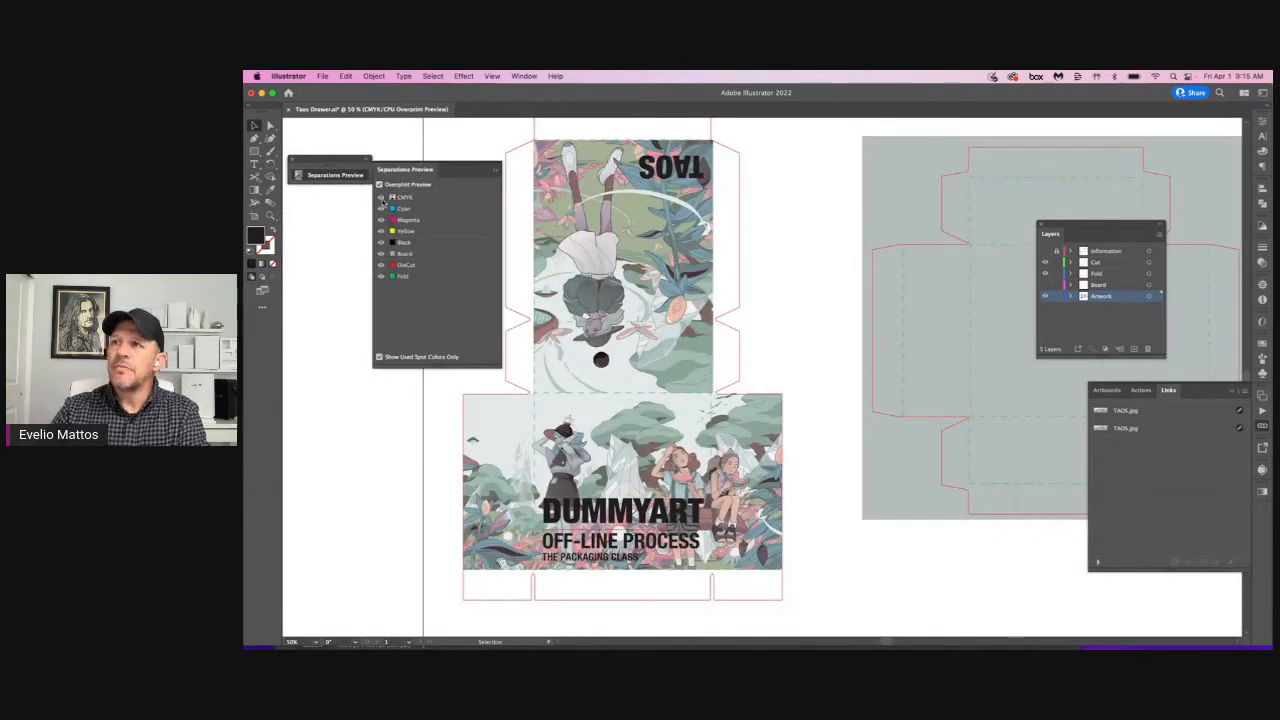
Step: Hide the CMYK plates to check the Board, DieCut and Fold spot separations, restore every plate and close the separations preview
click(380, 197)
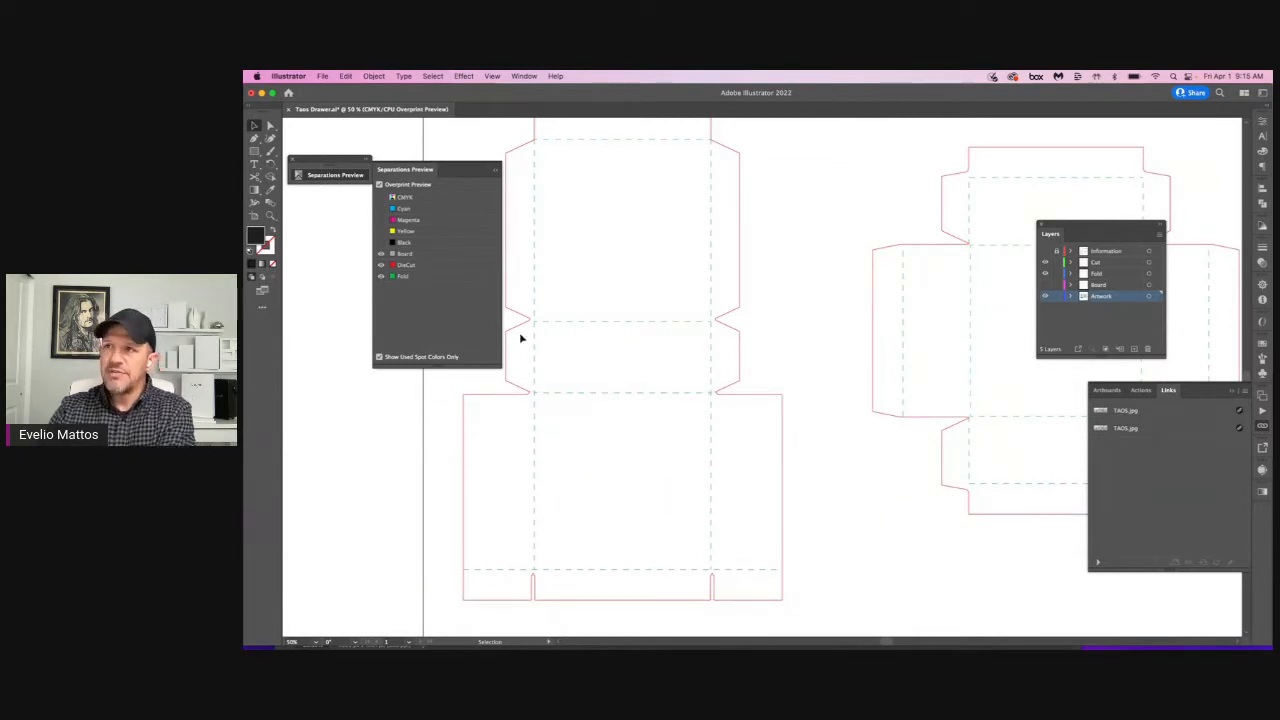
click(381, 254)
click(380, 264)
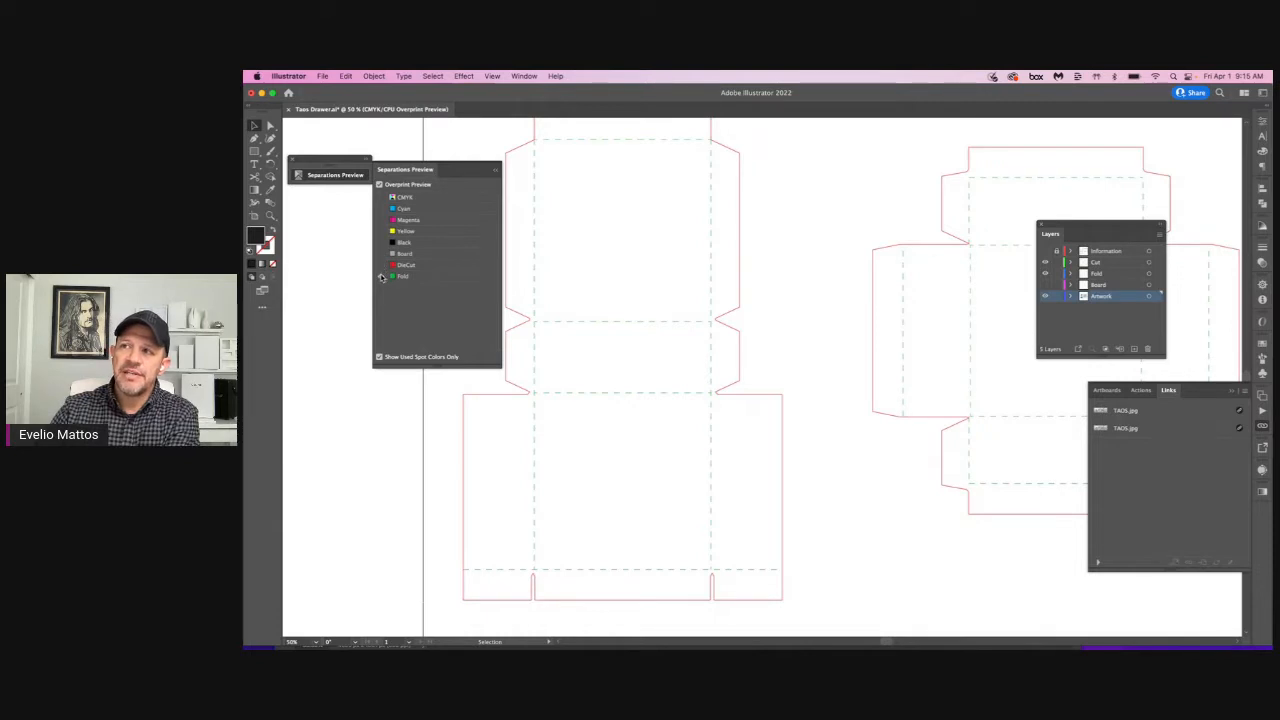
click(380, 264)
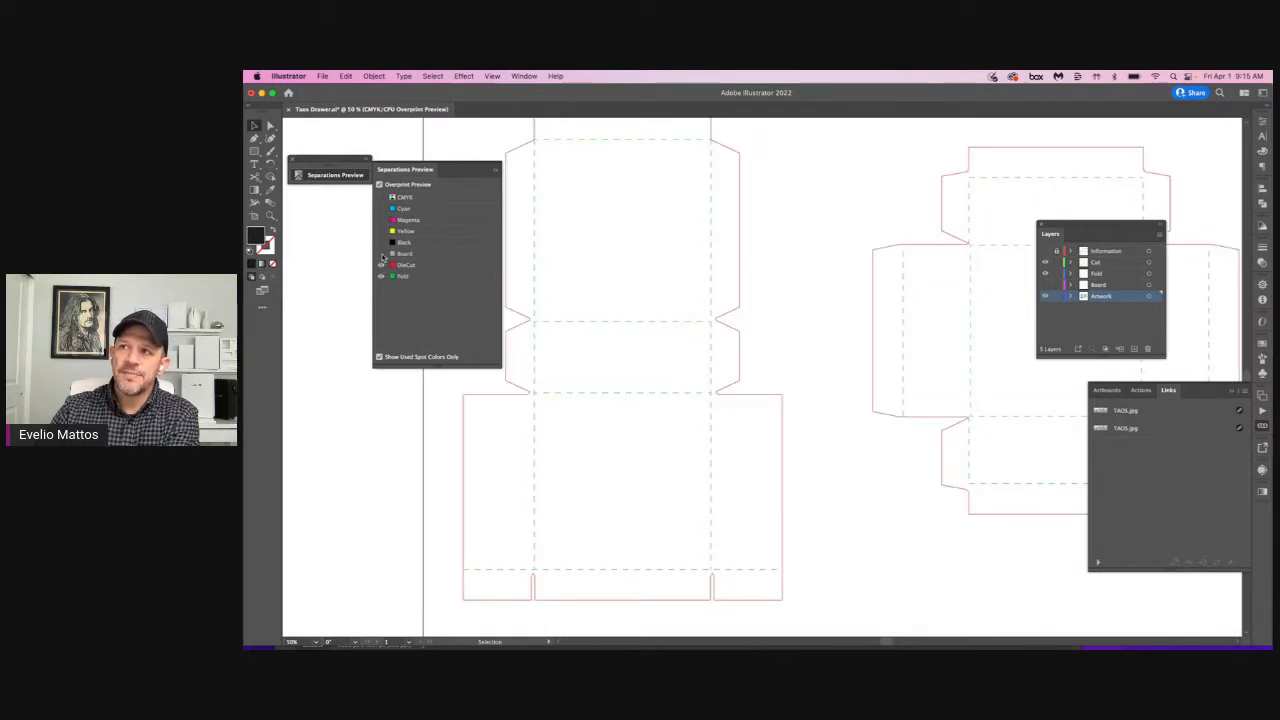
click(381, 254)
click(381, 197)
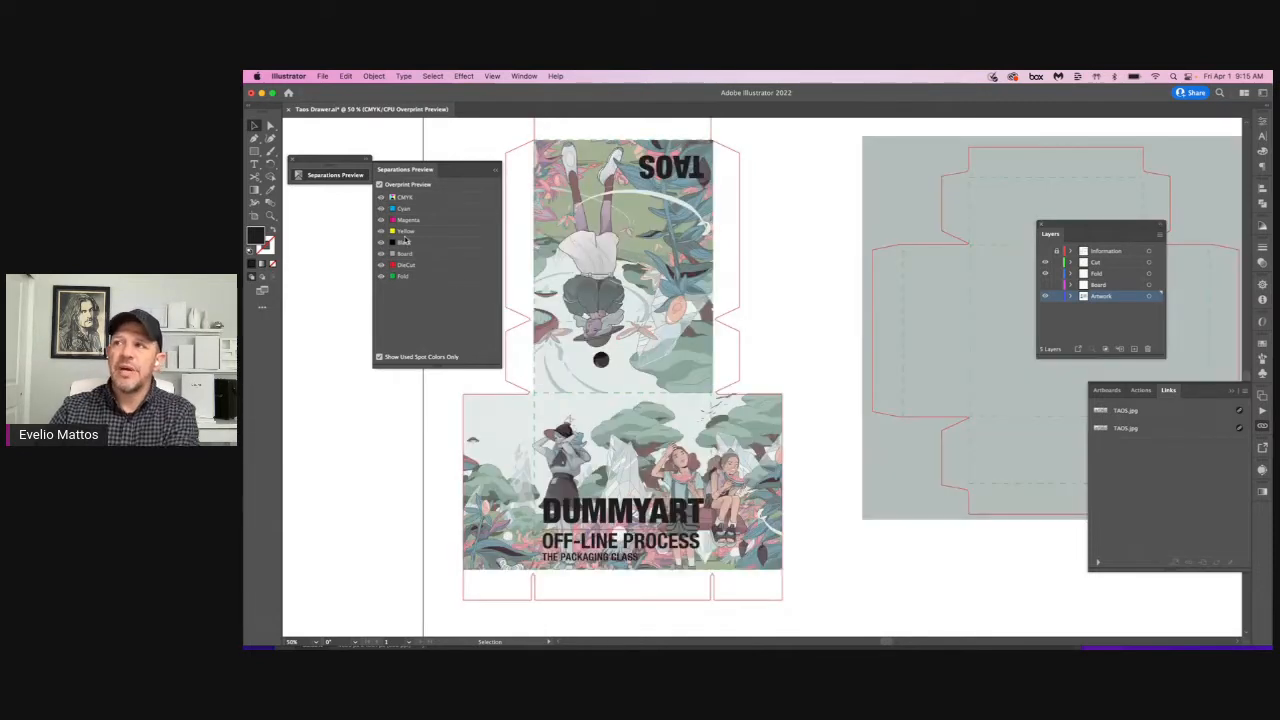
click(293, 160)
click(474, 240)
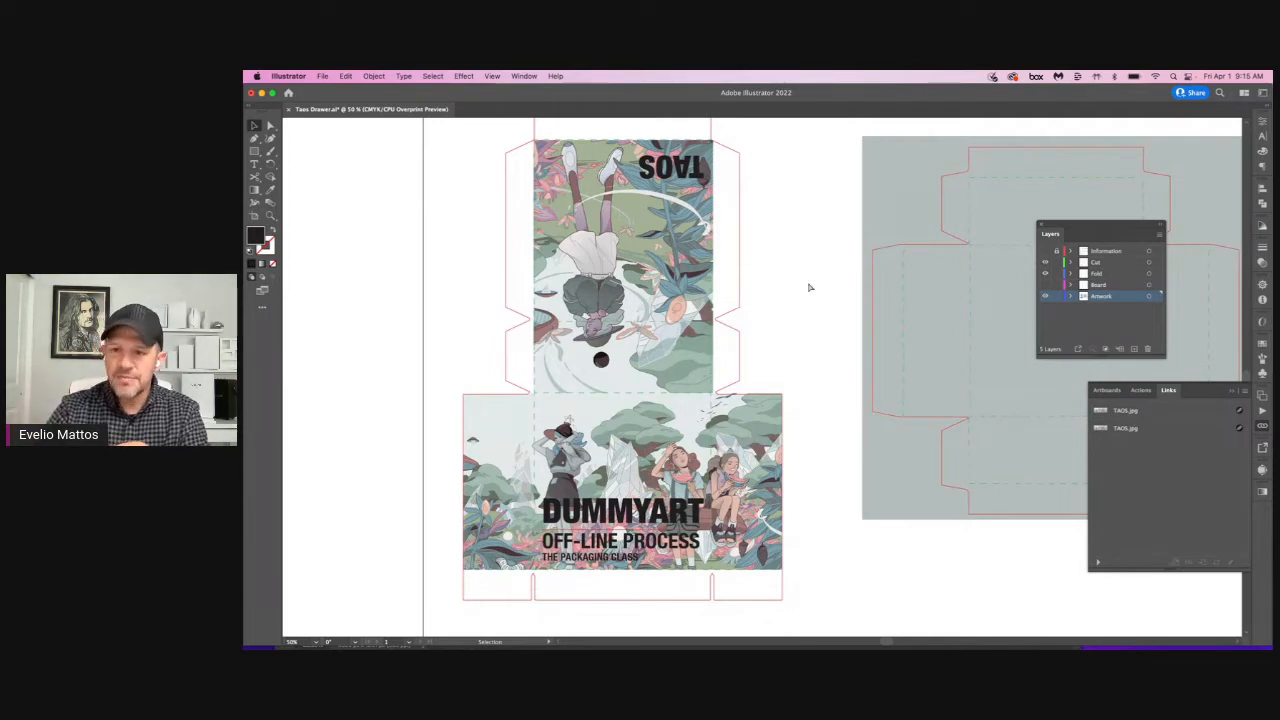
Step: Hide the Artwork layer to inspect the bare cut and fold lines of both dielines, and display it again
key(super+minus)
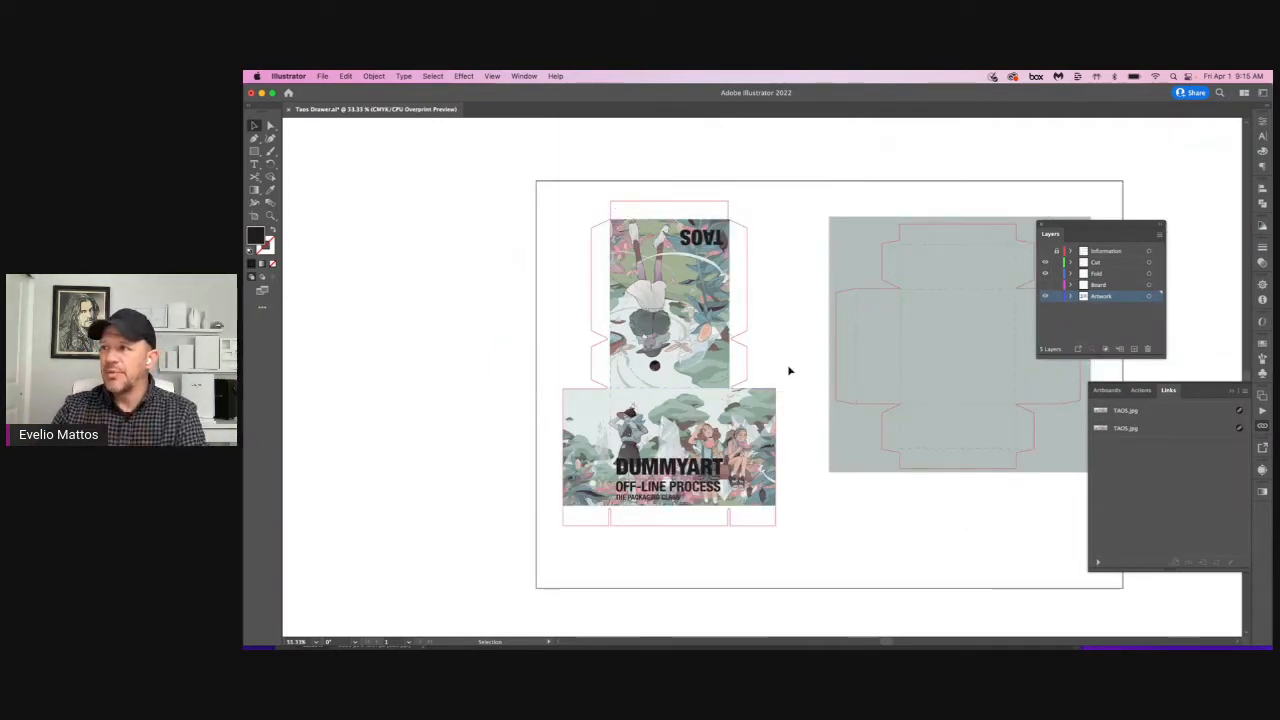
drag(837, 537, 684, 488)
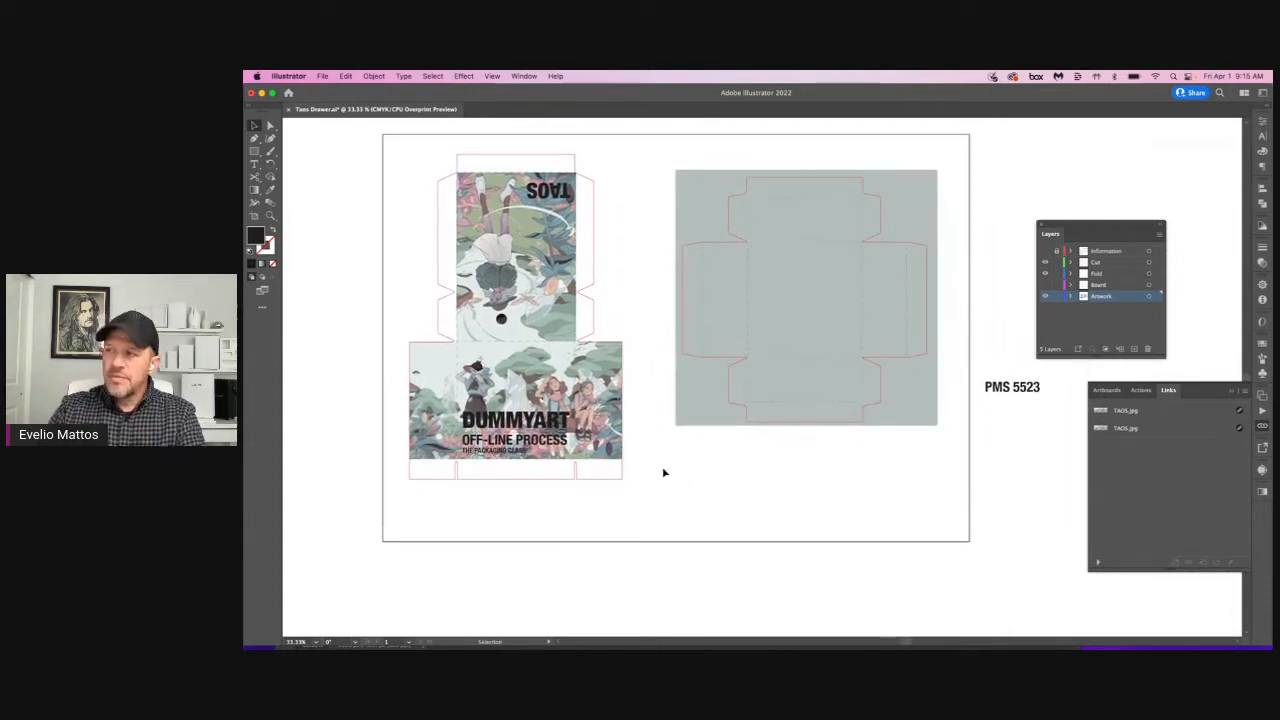
click(614, 353)
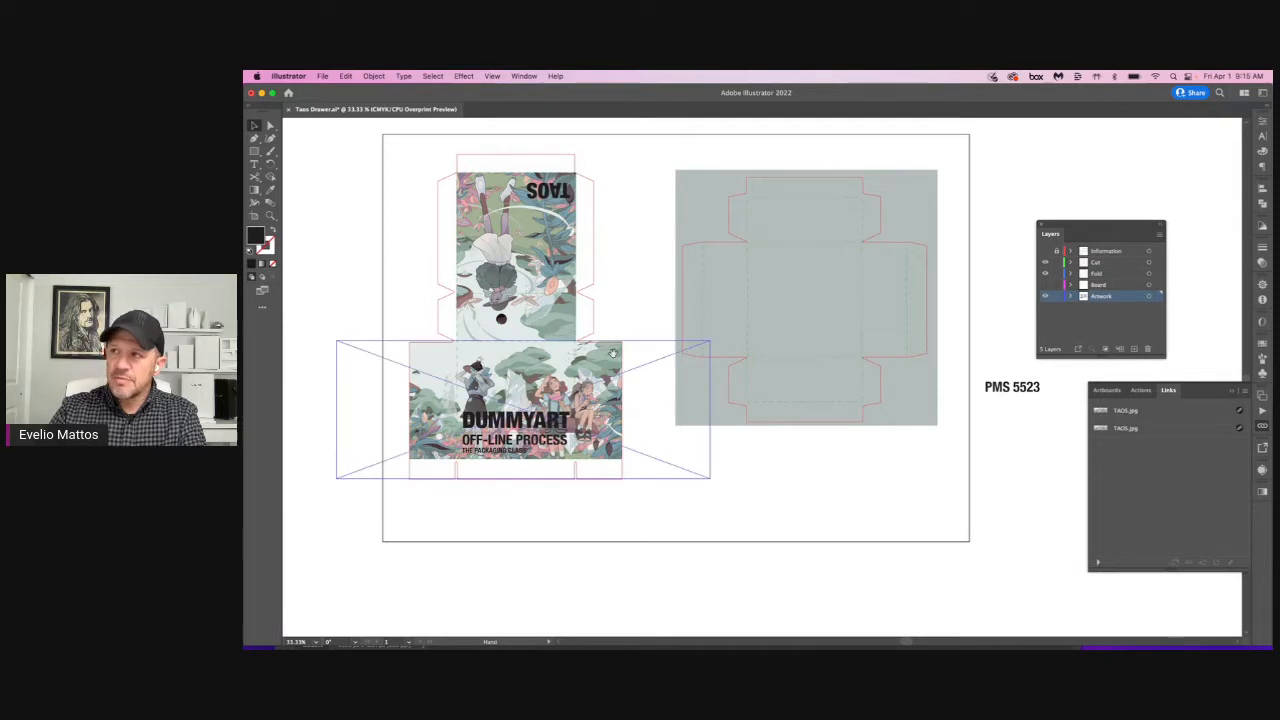
click(1045, 296)
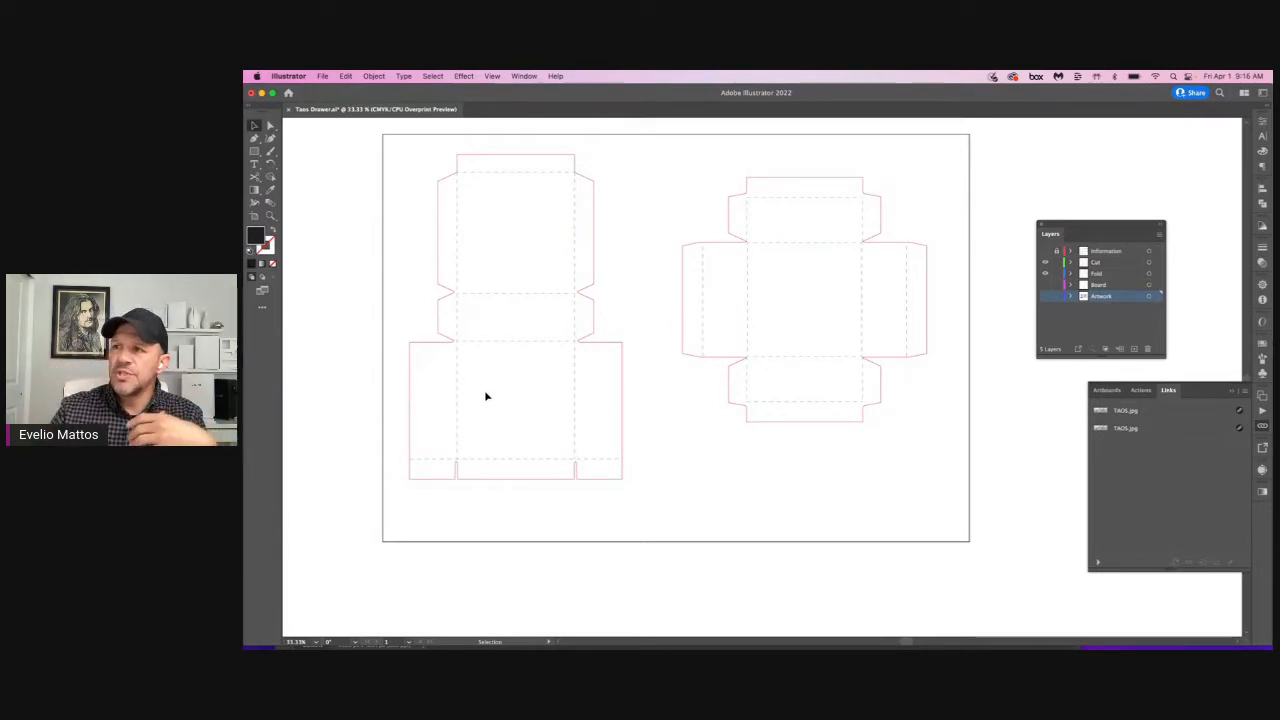
click(1046, 297)
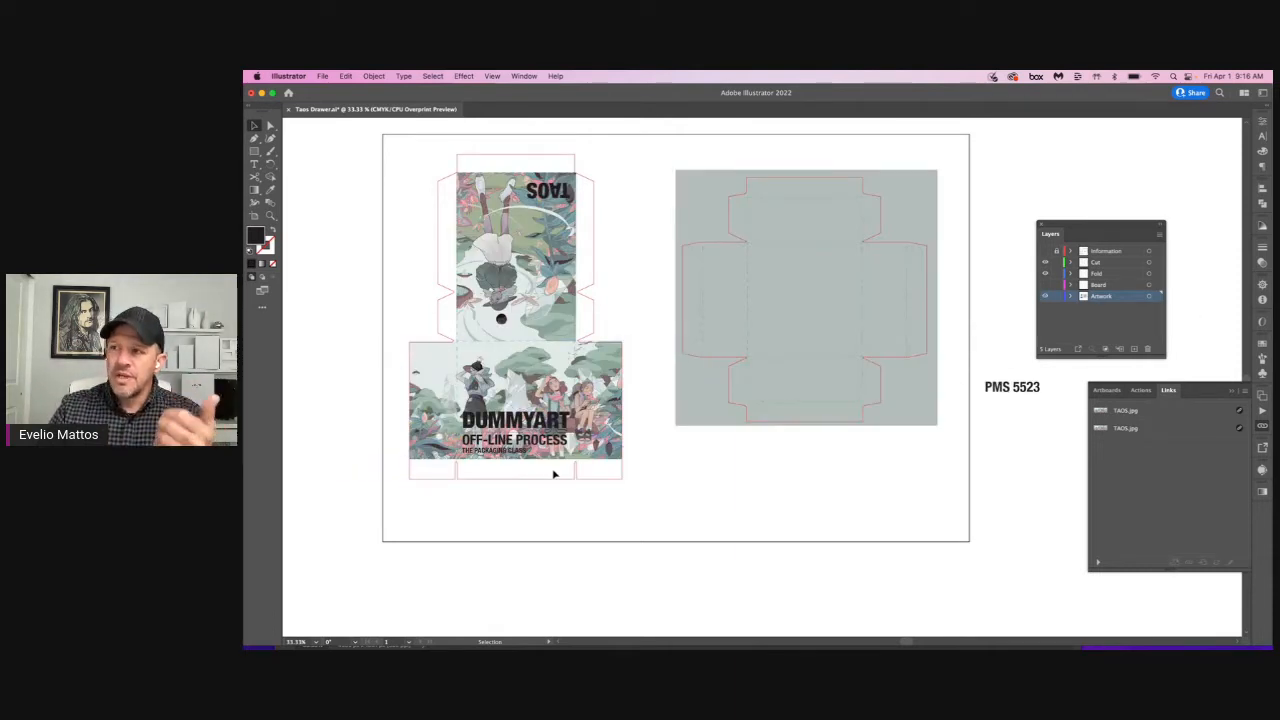
Step: Convert the DUMMYART title text block on the sleeve panel to outlines
key(super+space)
drag(400, 331, 650, 500)
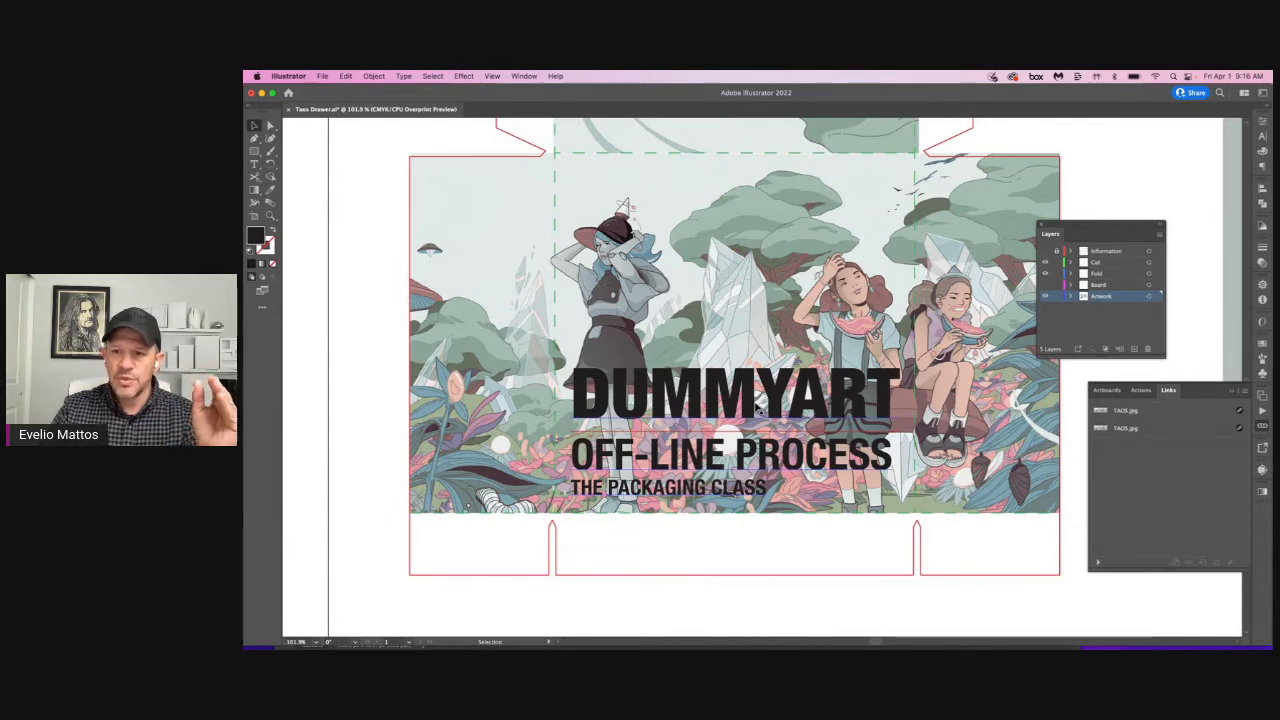
click(759, 405)
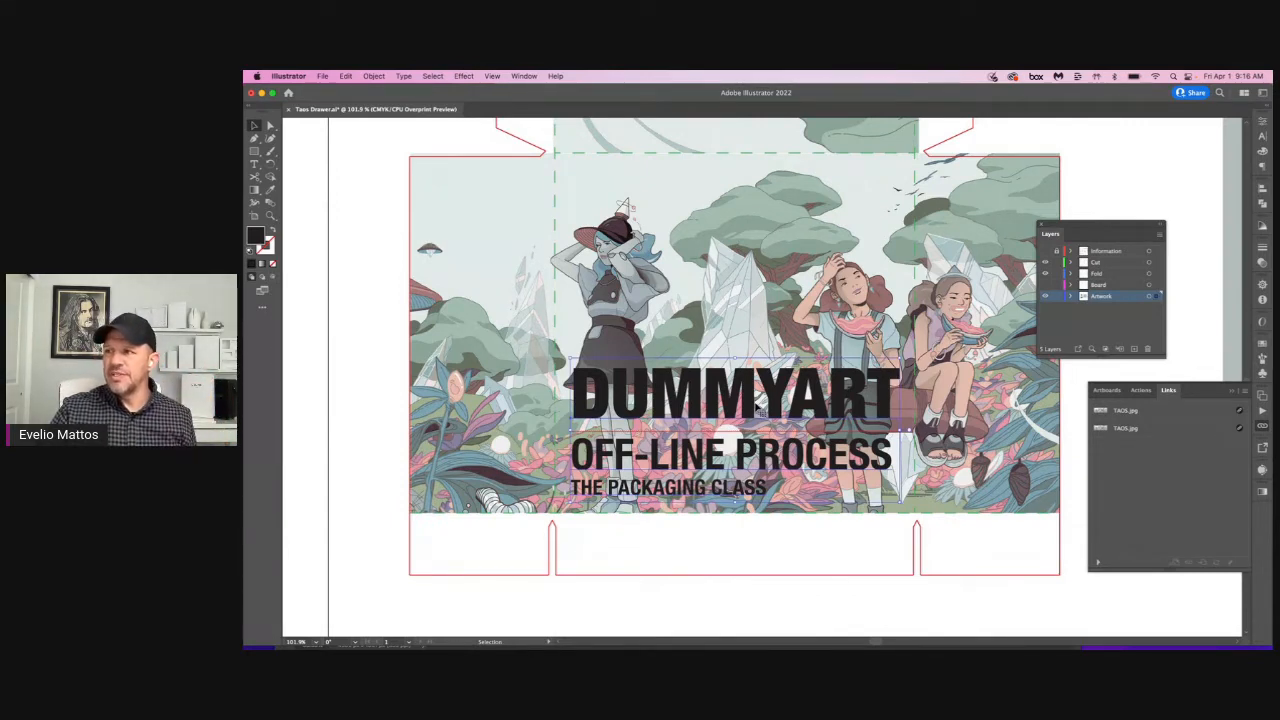
double_click(759, 405)
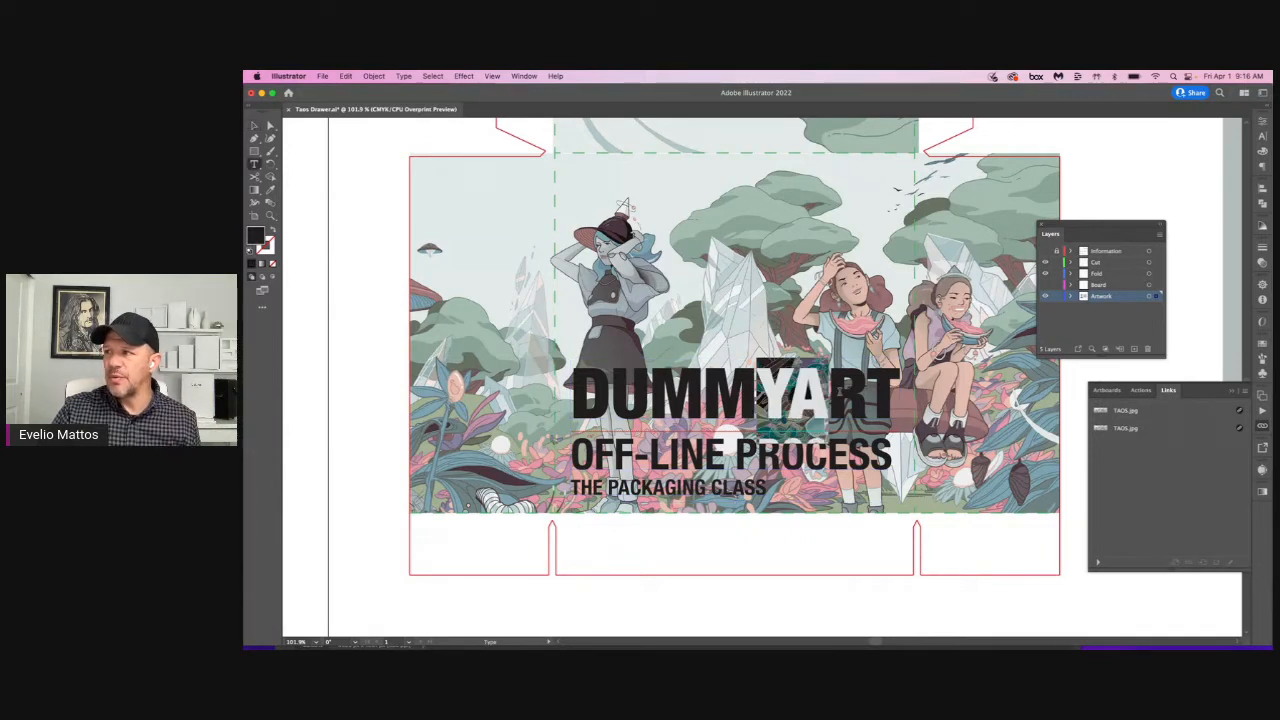
click(254, 125)
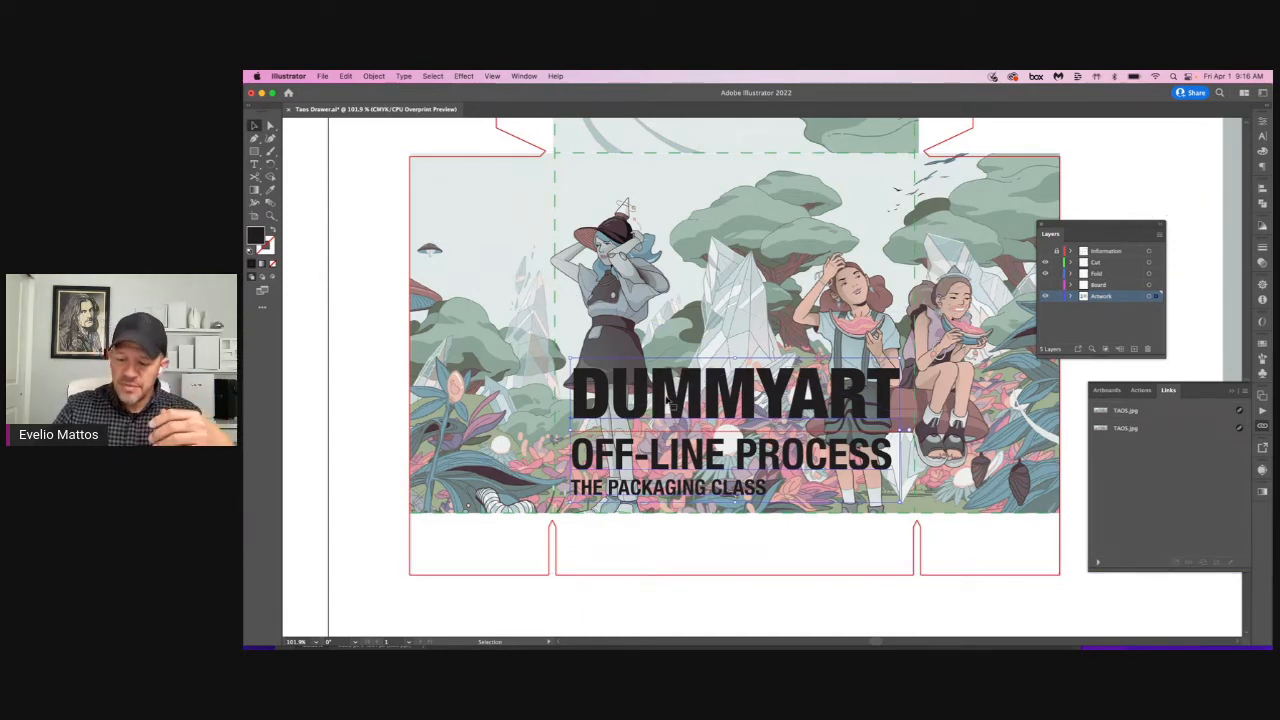
key(shift+super+o)
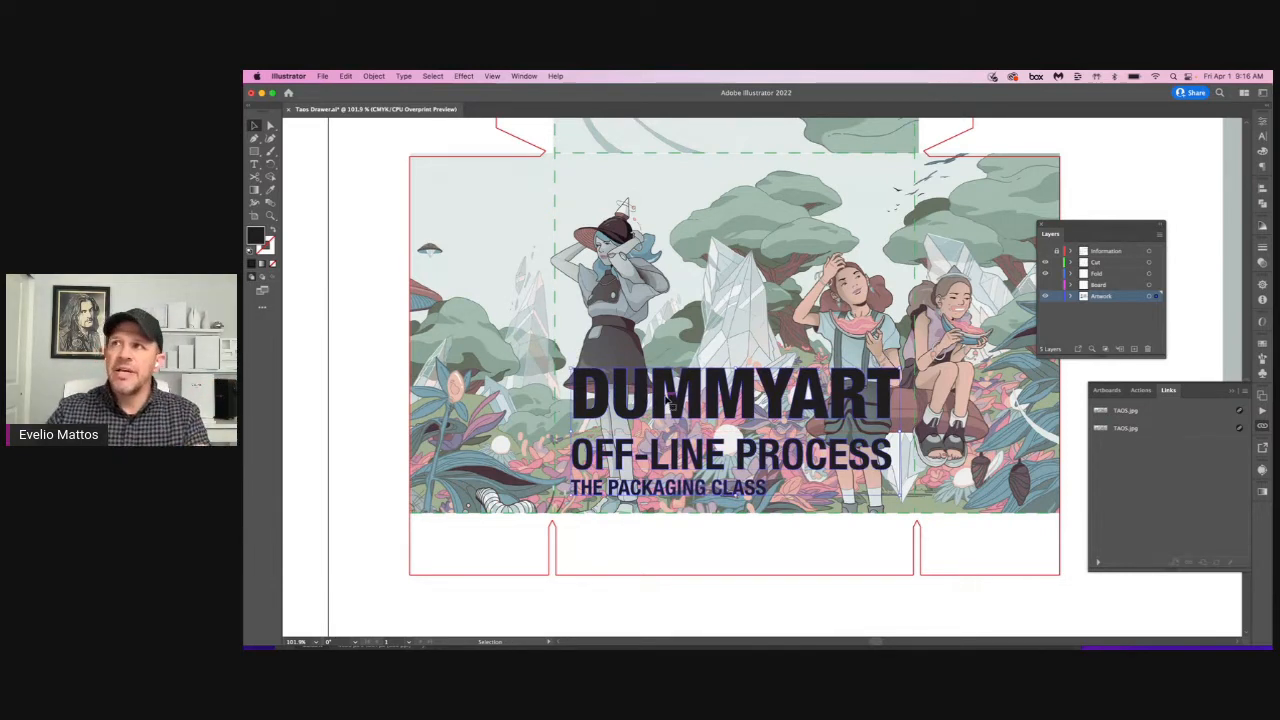
click(404, 77)
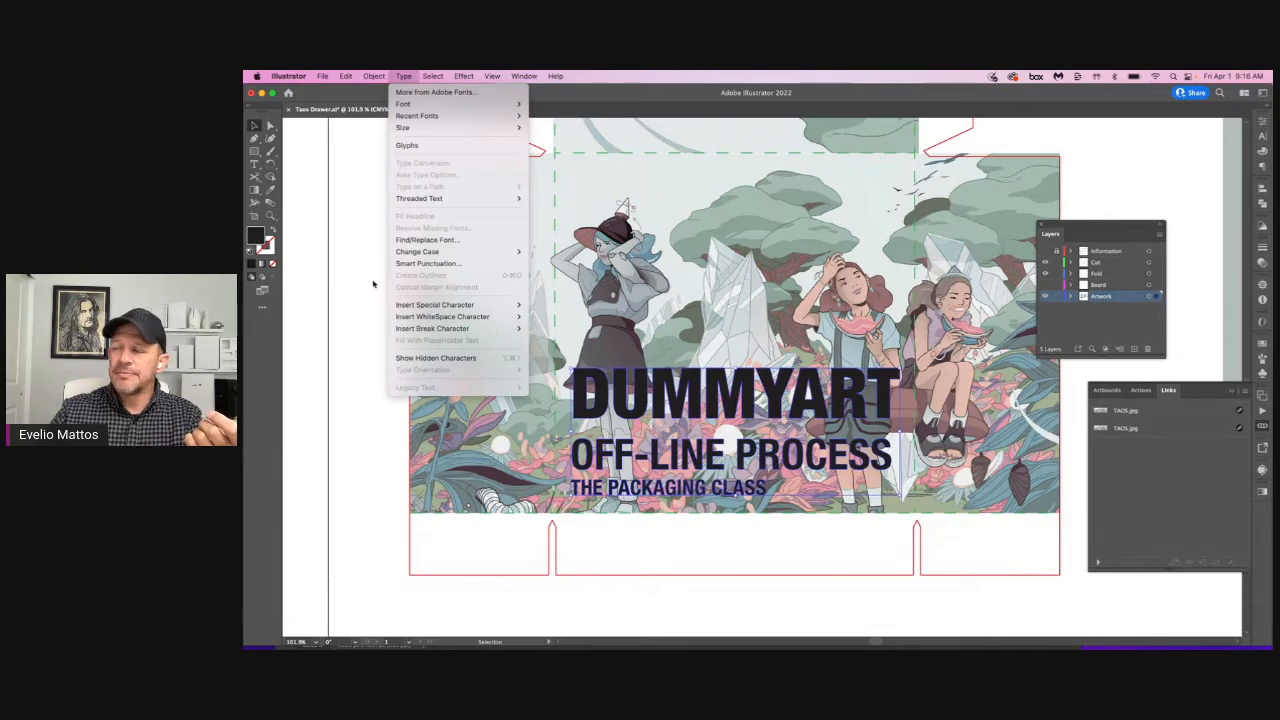
click(376, 286)
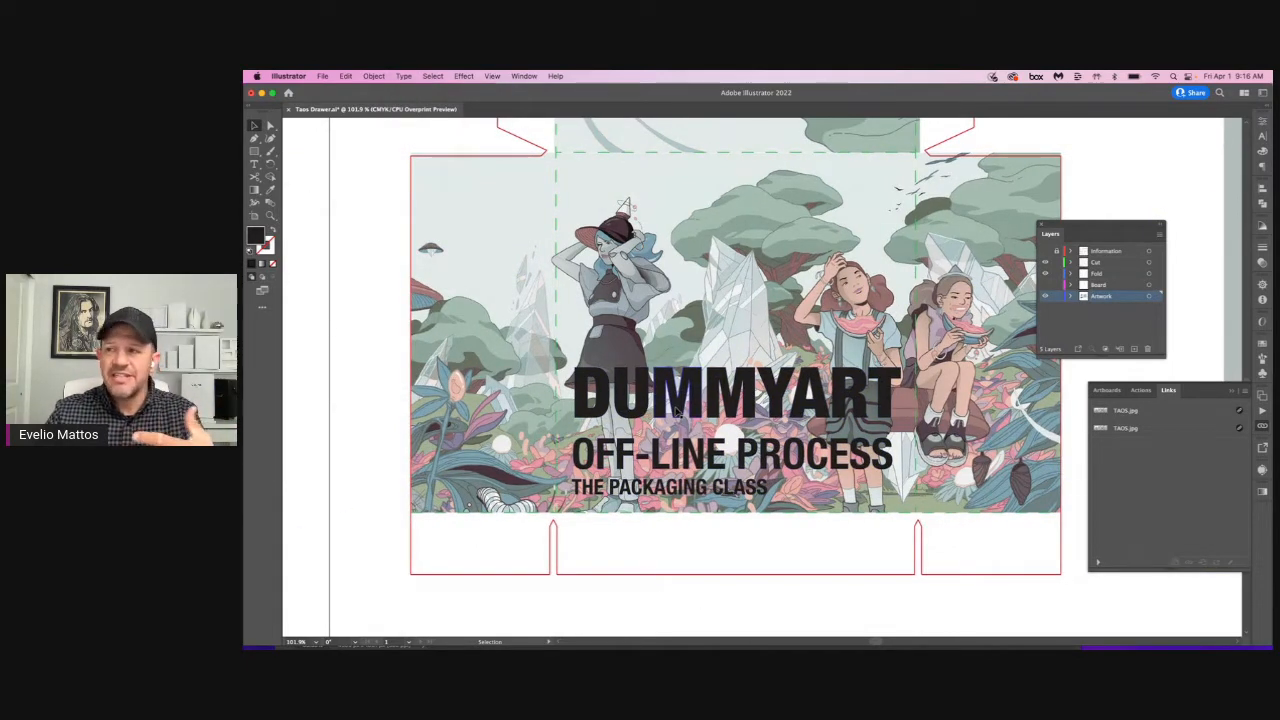
key(super+1)
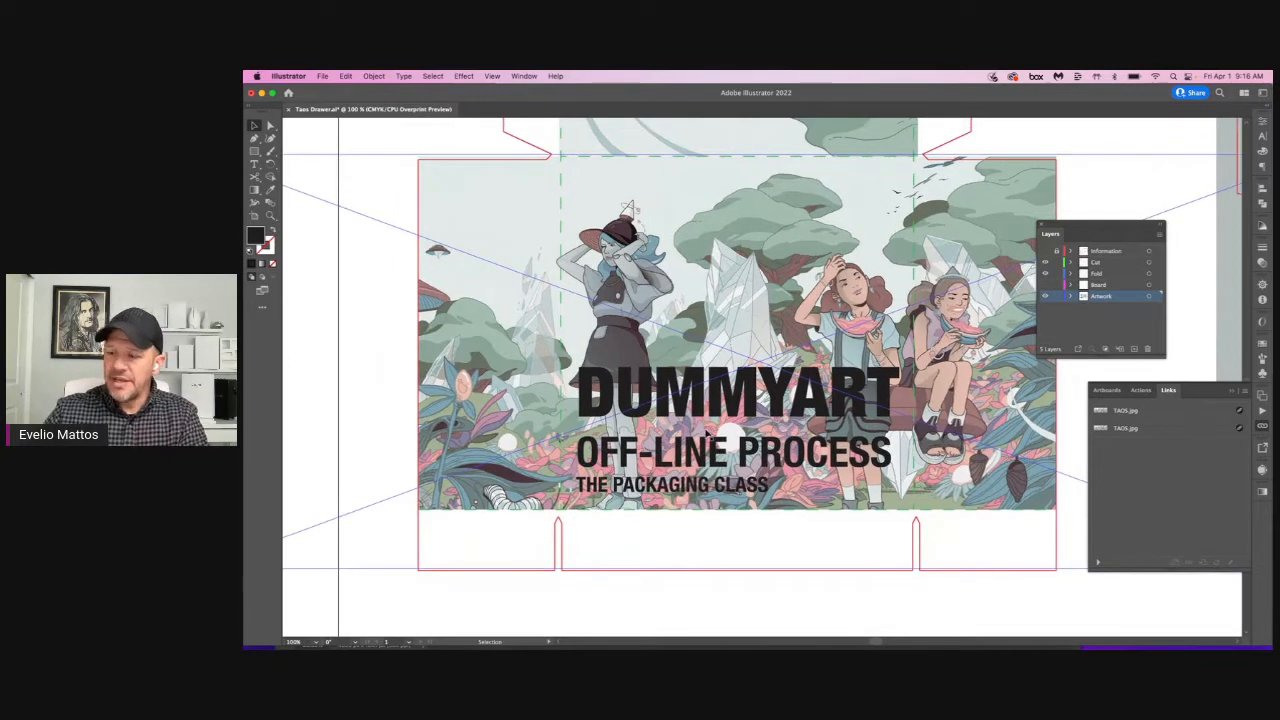
key(super+minus)
drag(709, 433, 675, 448)
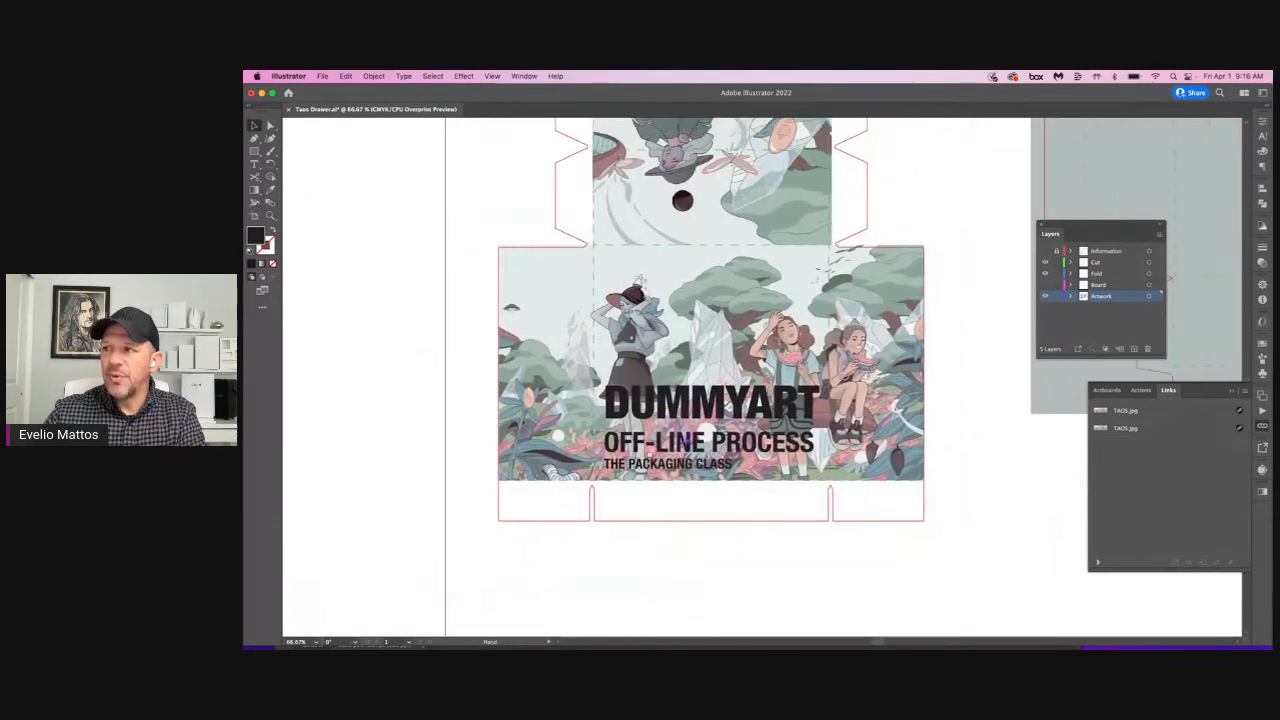
drag(606, 397, 539, 428)
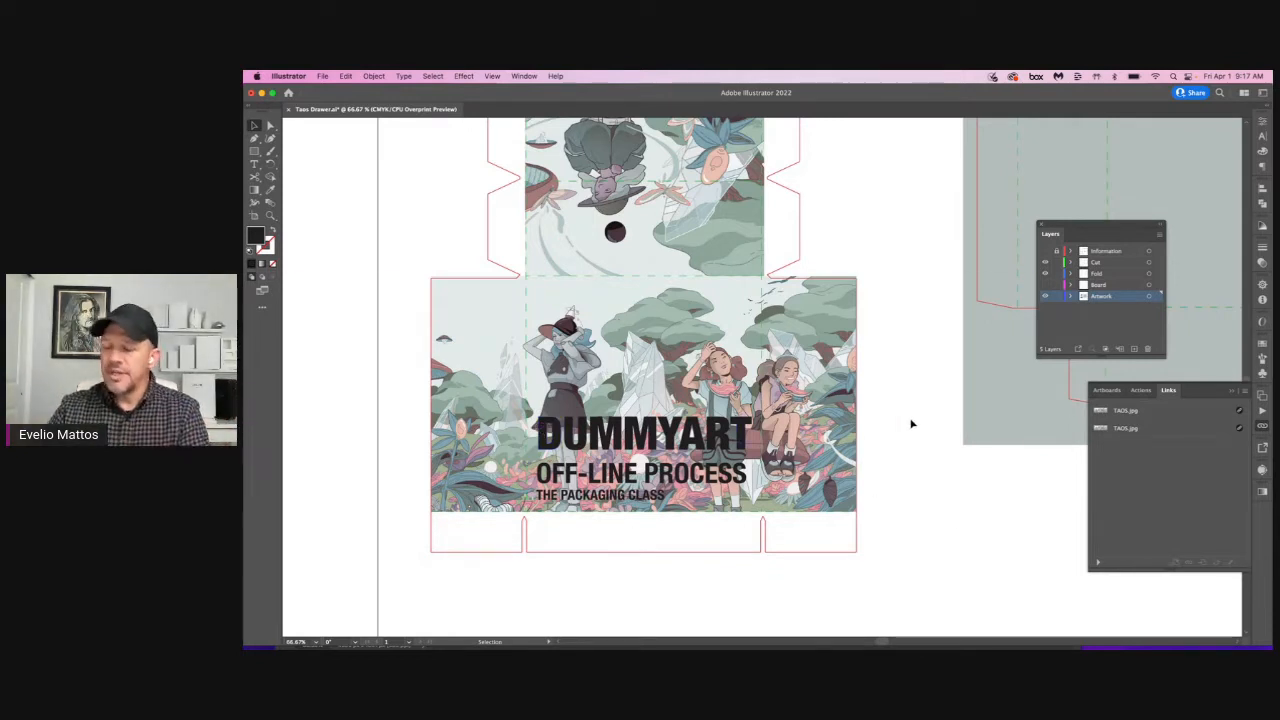
key(space)
drag(886, 469, 857, 452)
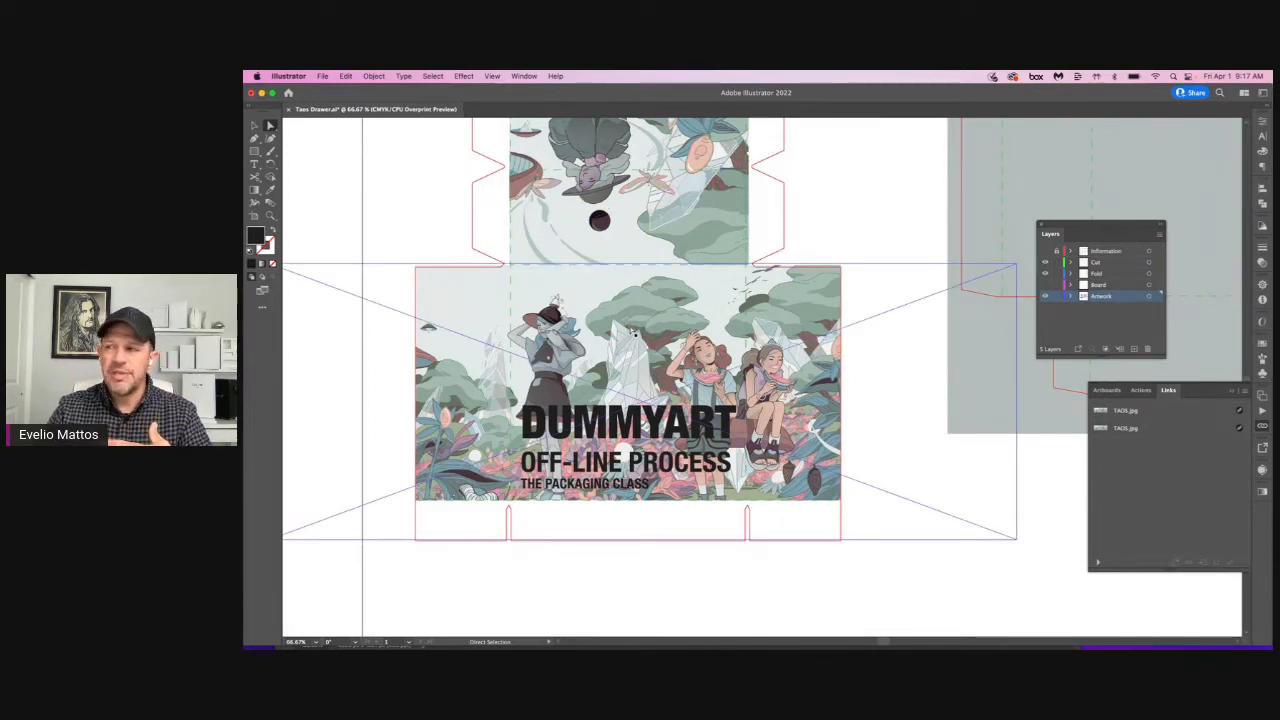
Step: Switch to Photoshop and convert the TAOS.jpg image to CMYK Color, accepting the U.S. Web Coated (SWOP) v2 profile
mouse_move(613, 646)
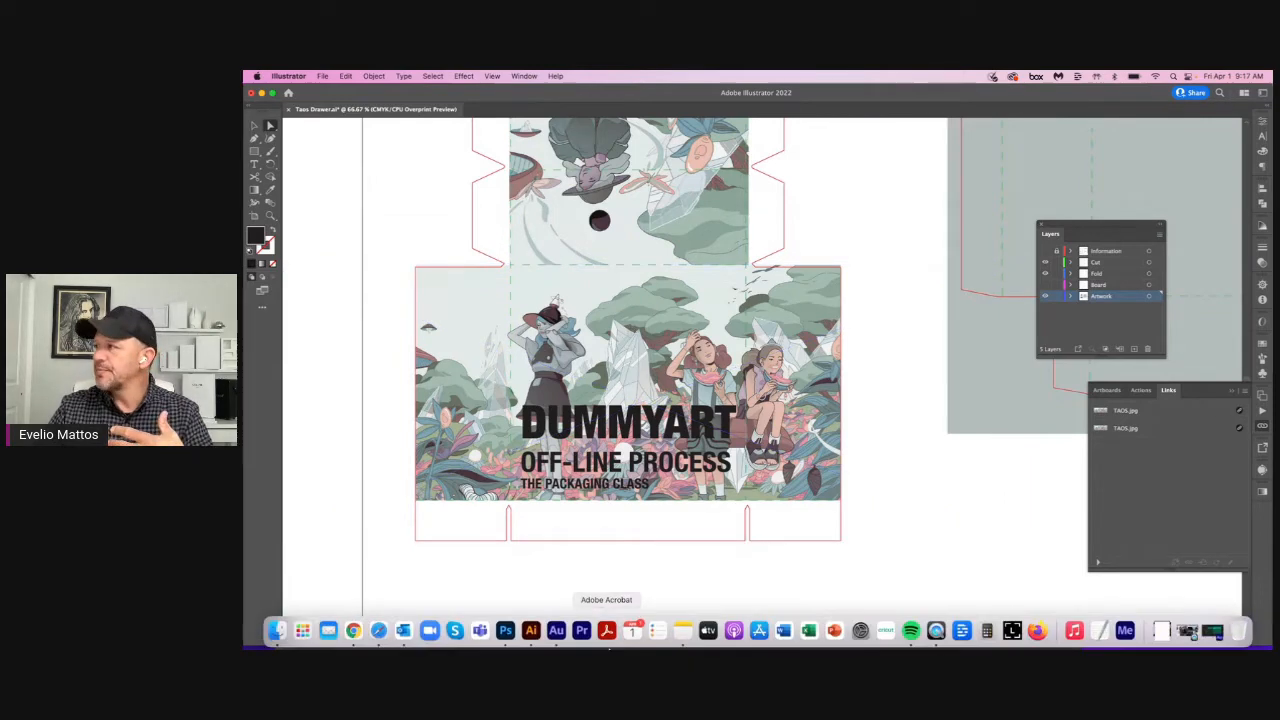
click(507, 632)
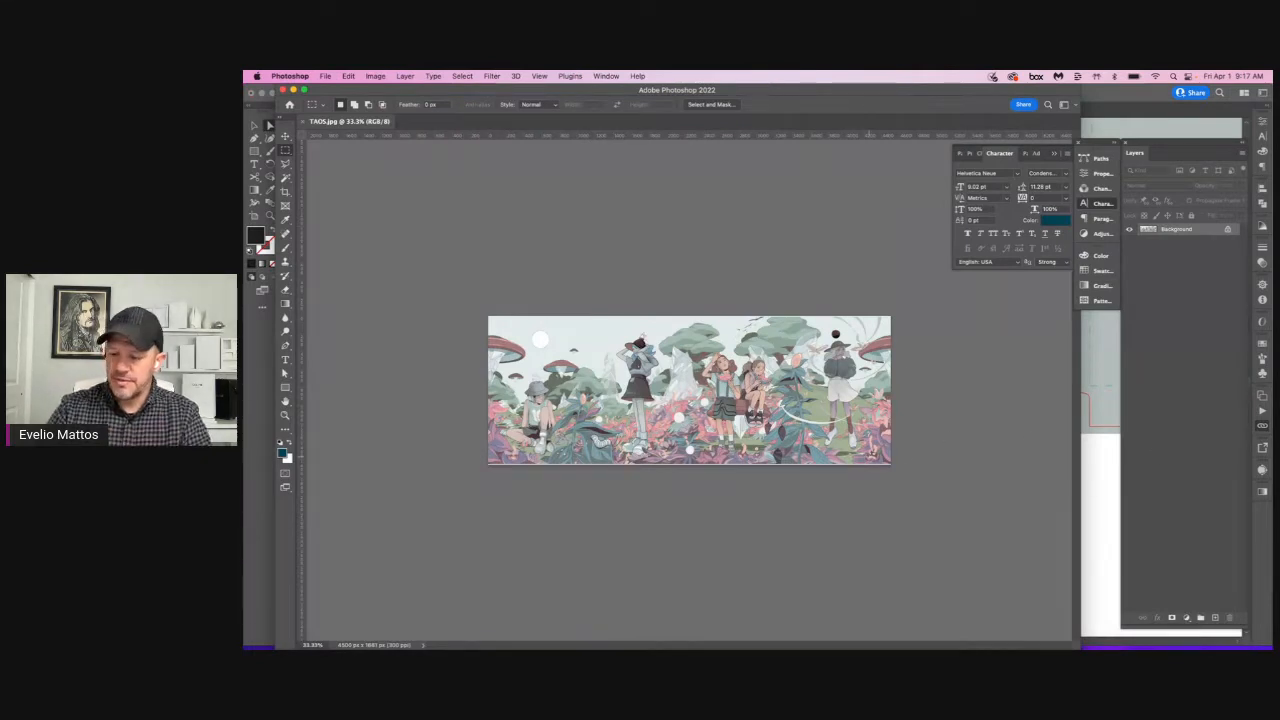
key(super+equal)
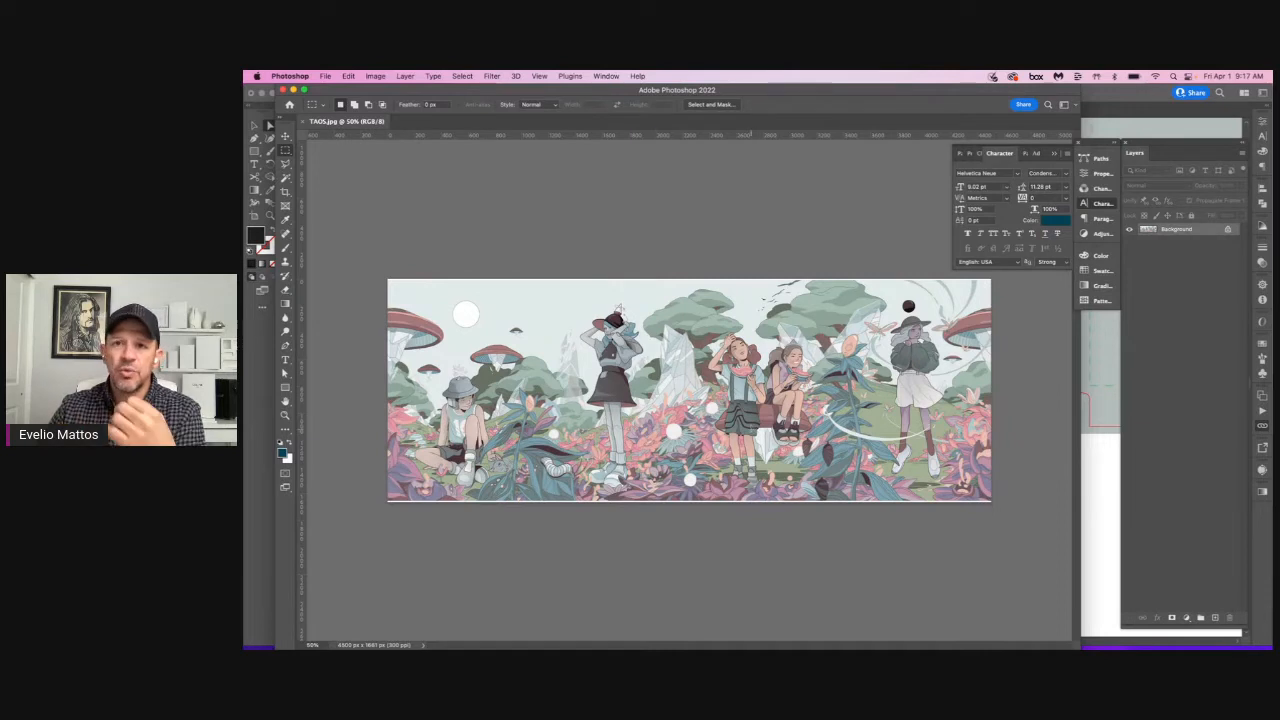
click(375, 76)
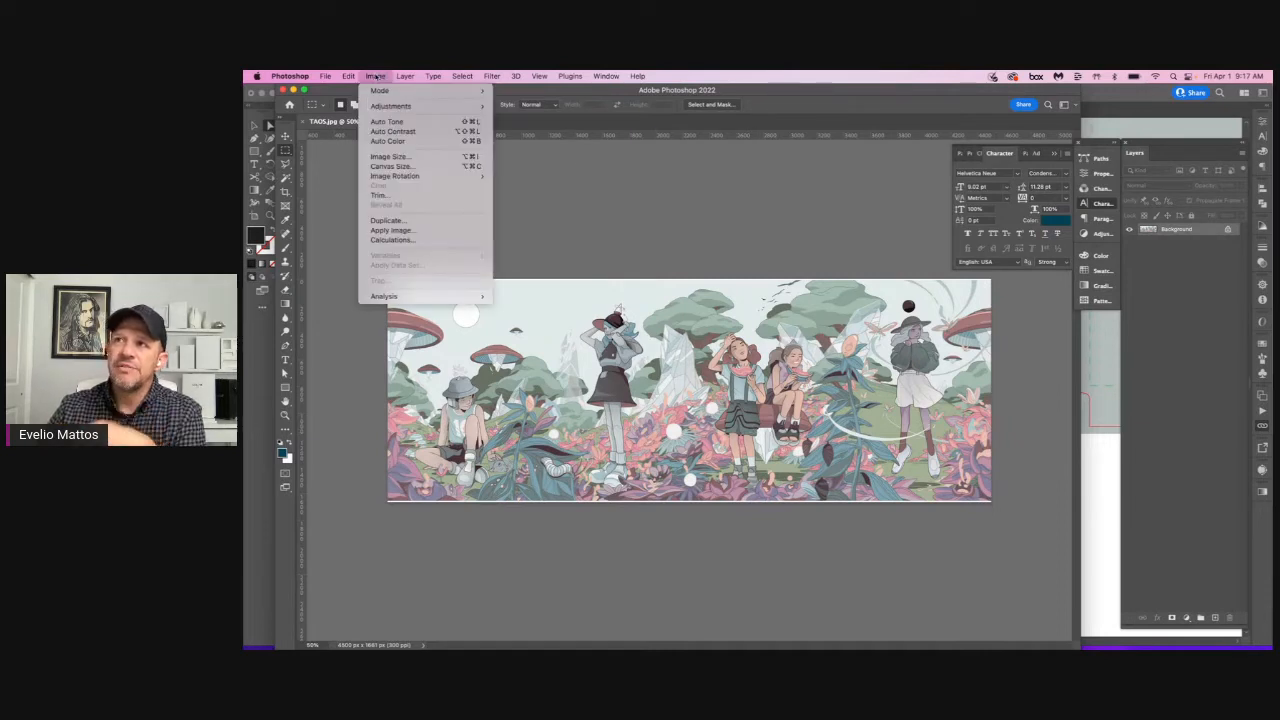
mouse_move(385, 90)
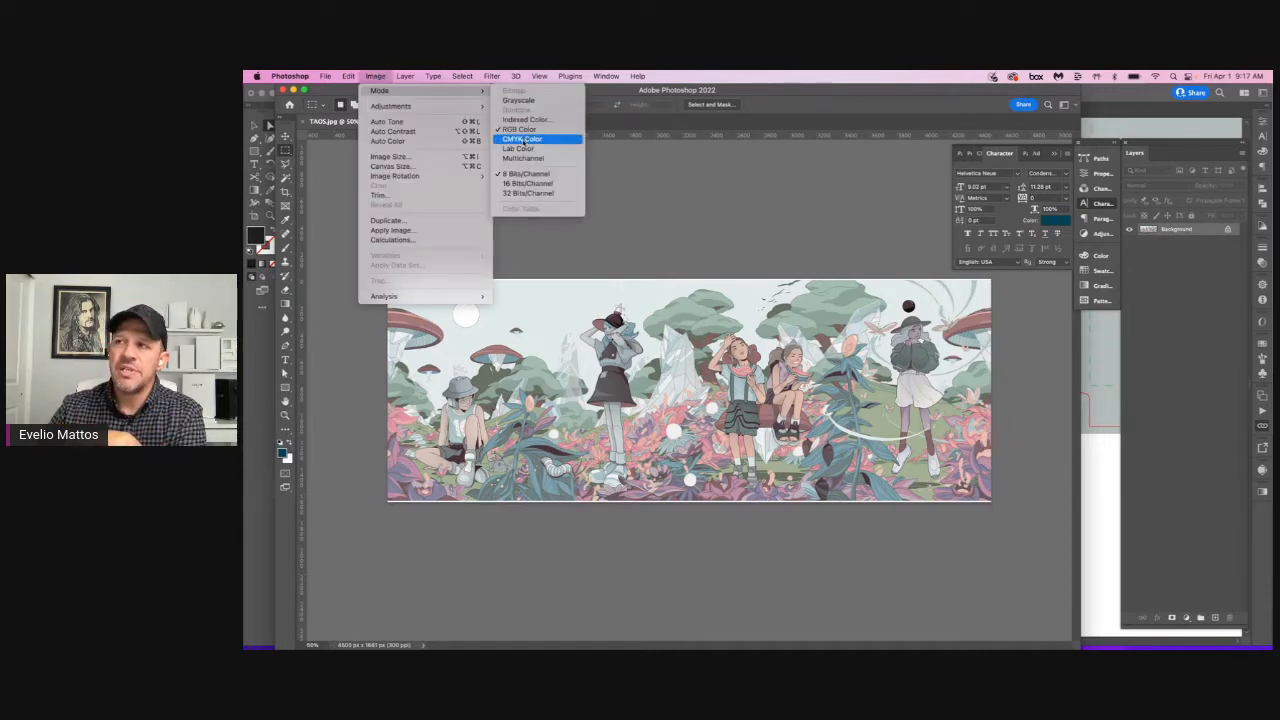
click(524, 140)
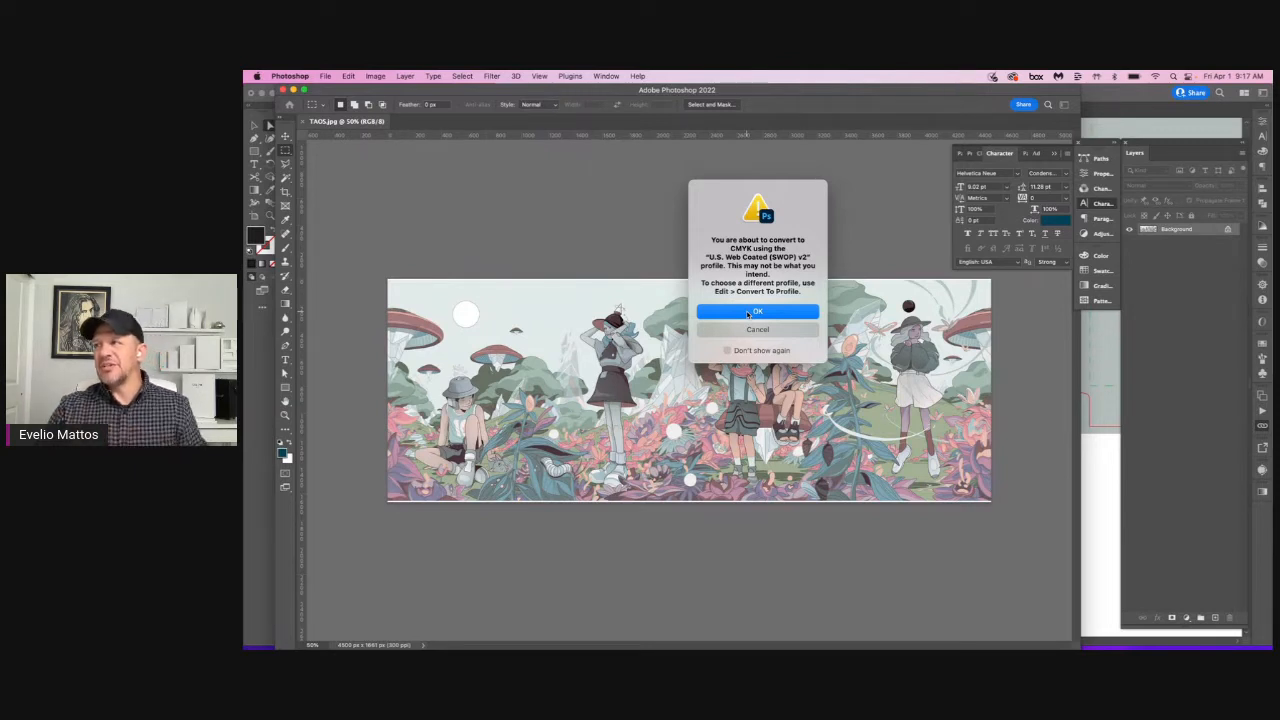
click(747, 313)
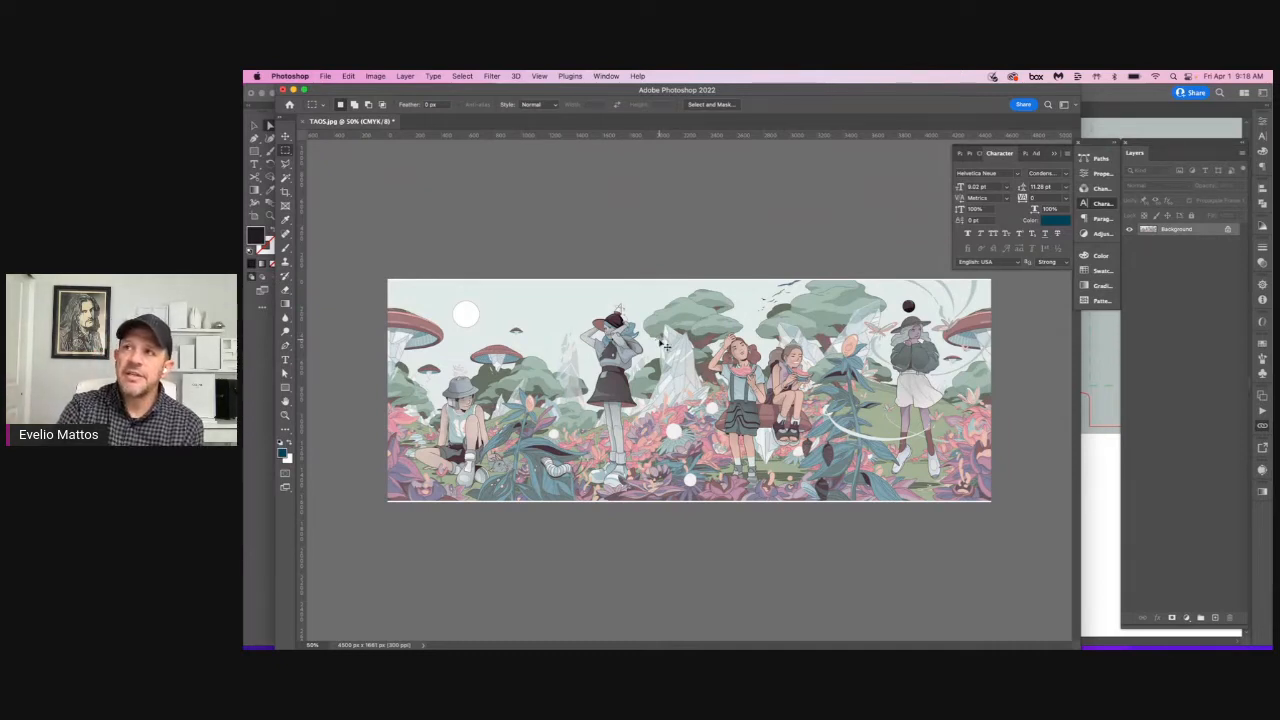
Step: Save the converted TAOS.jpg, return to Illustrator and update the modified links
key(super+s)
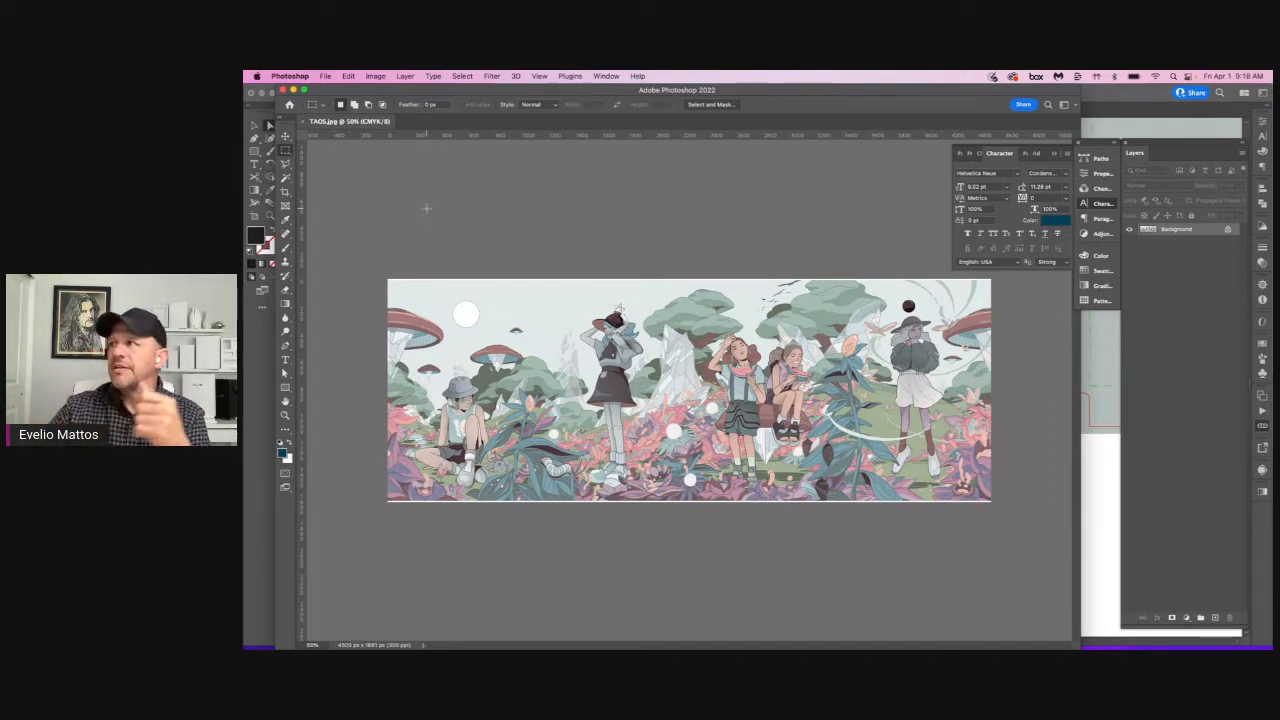
click(1080, 460)
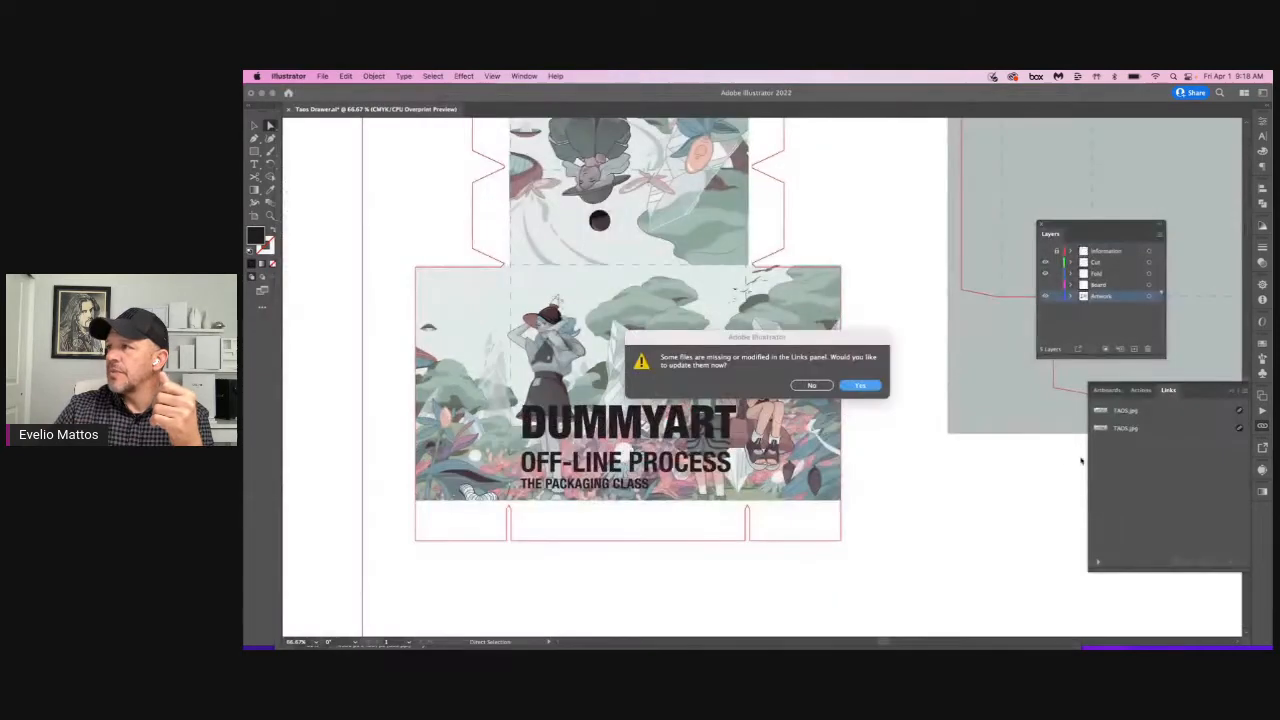
click(860, 385)
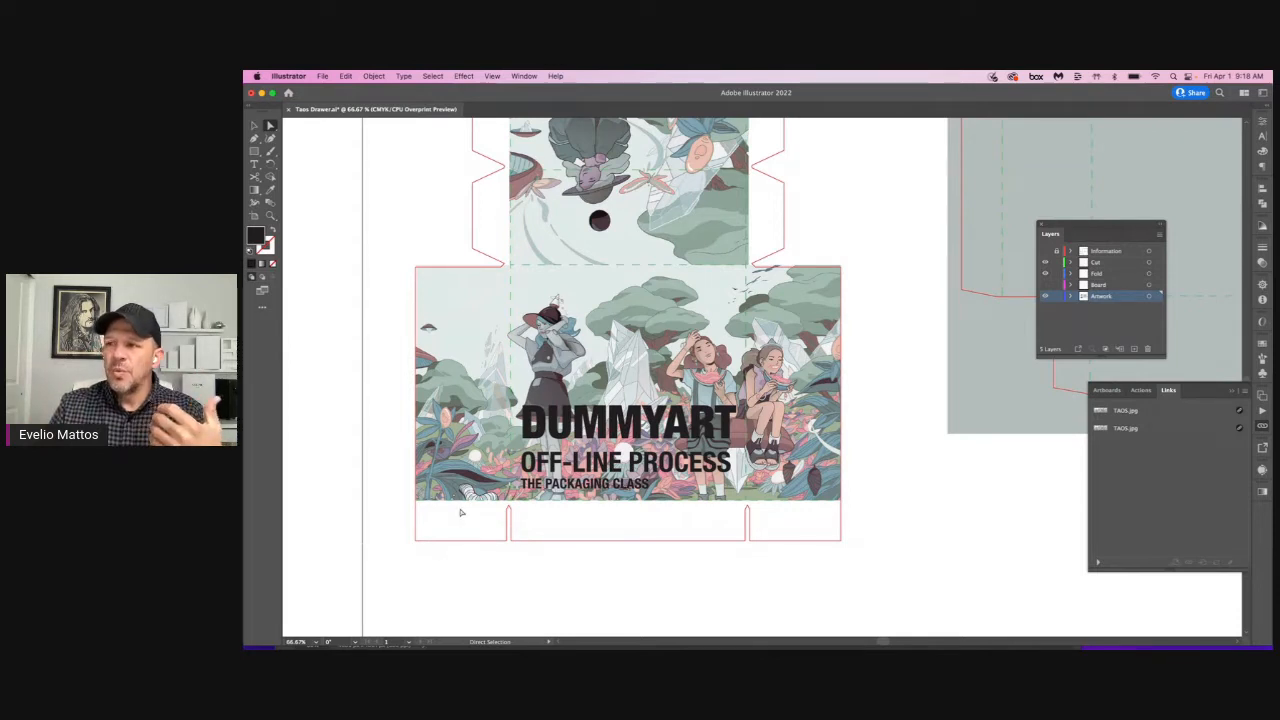
Step: Lock the Cut and Fold layers and extend the DUMMYART panel's clipping mask down to the bottom cut line
drag(1057, 262, 1057, 273)
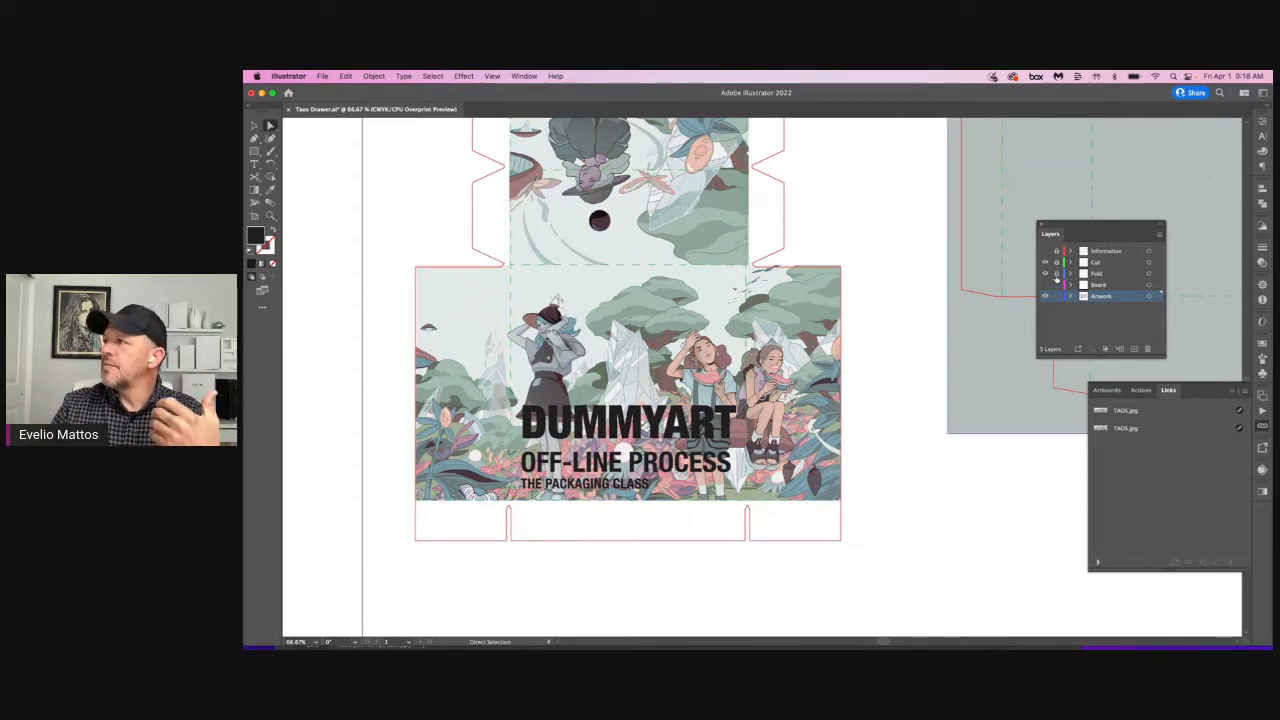
click(460, 501)
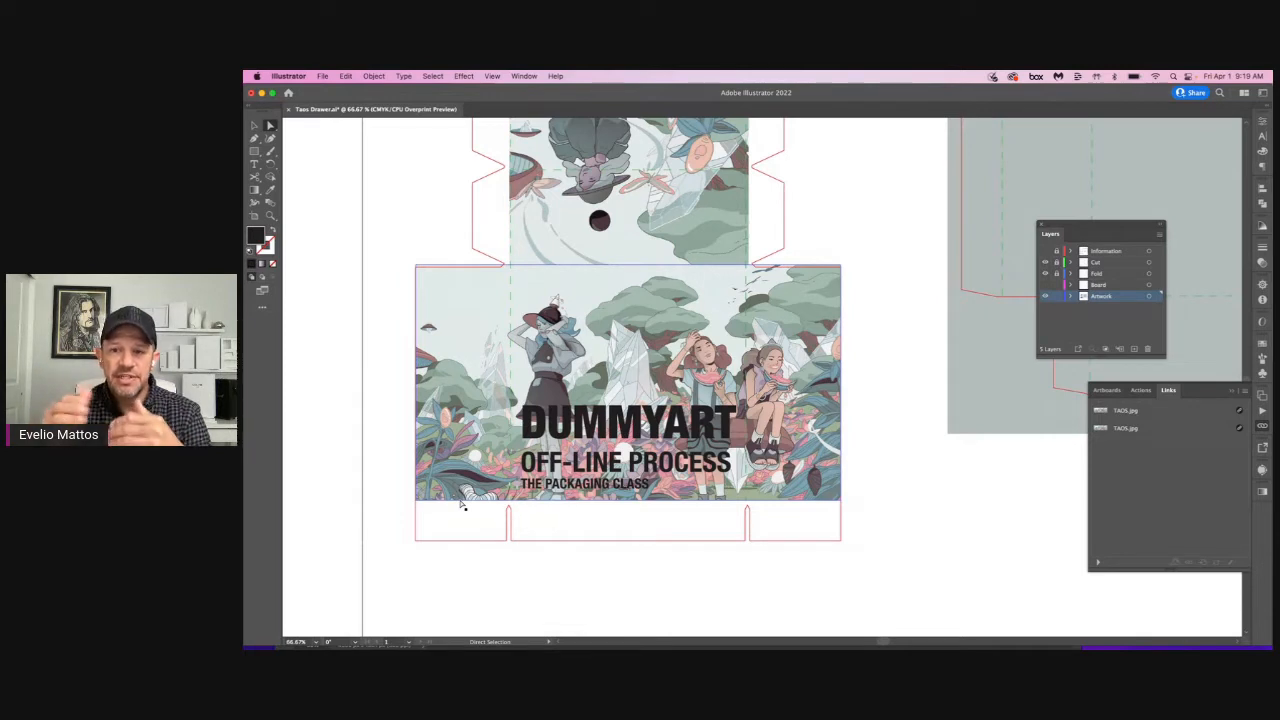
click(646, 526)
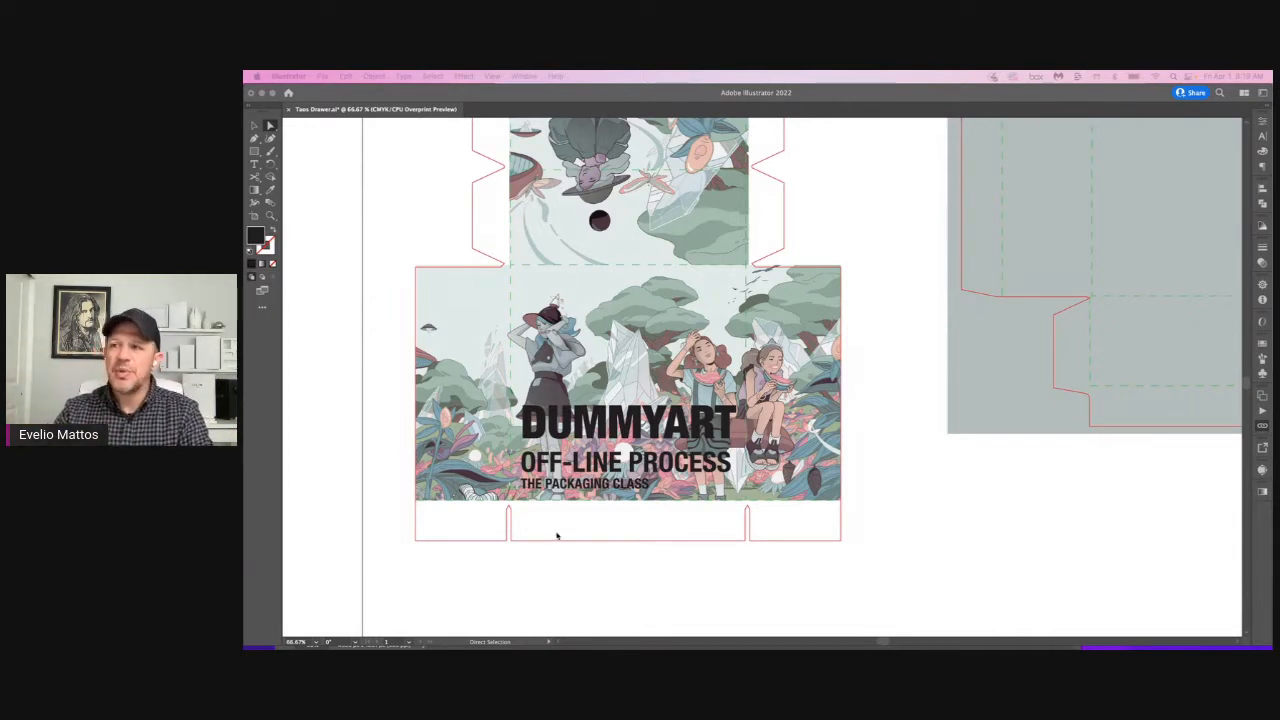
click(449, 504)
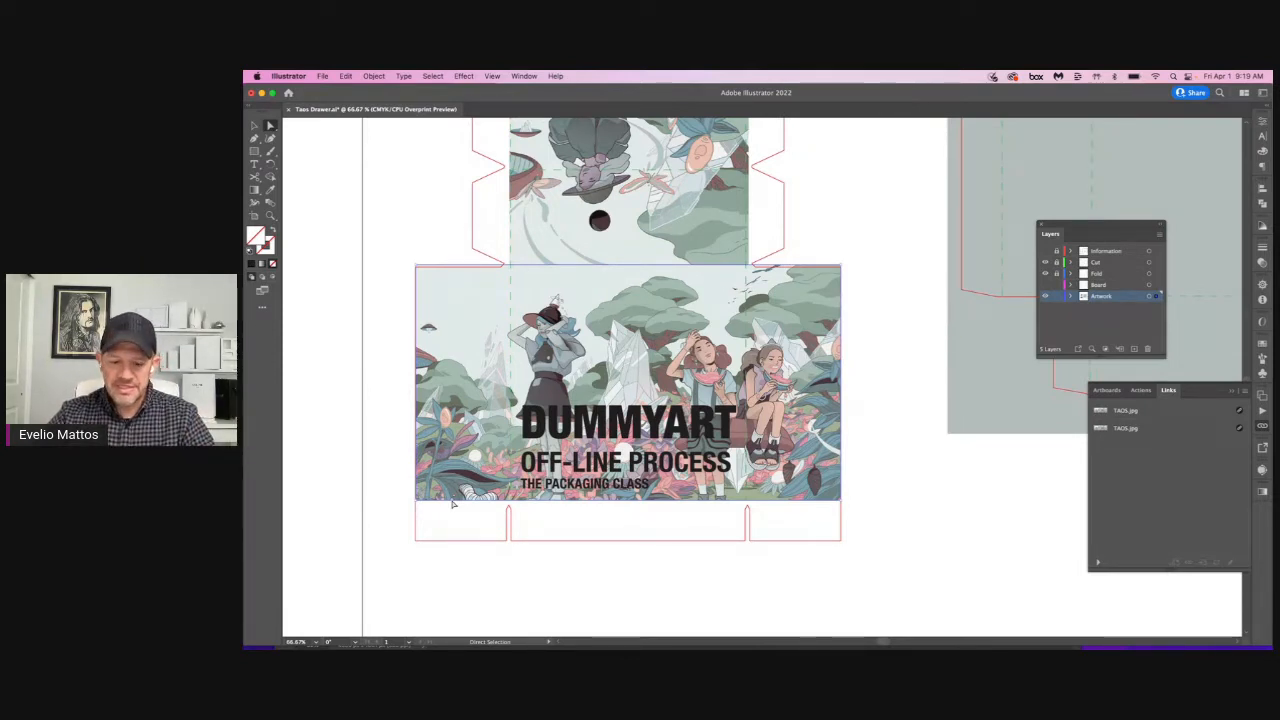
drag(452, 503, 452, 526)
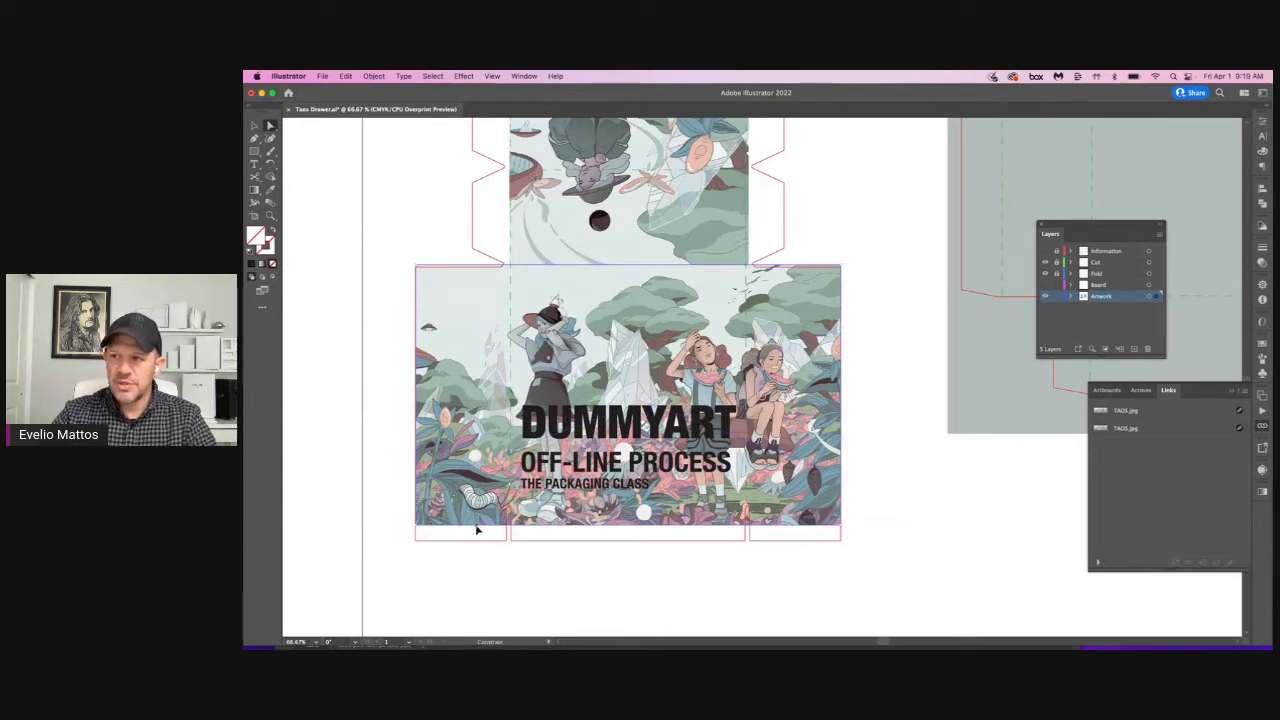
drag(477, 530, 478, 546)
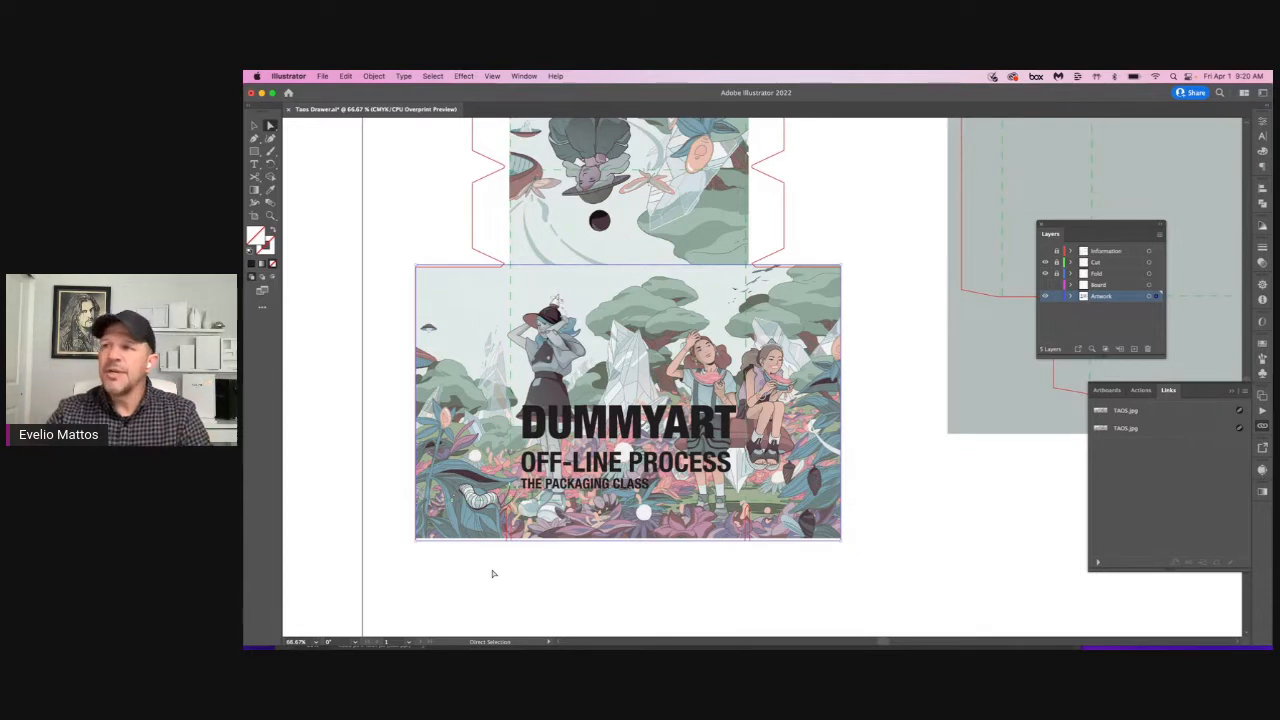
Step: Enlarge the DUMMYART panel's clipping mask slightly past the side and bottom cut lines to add bleed
click(486, 508)
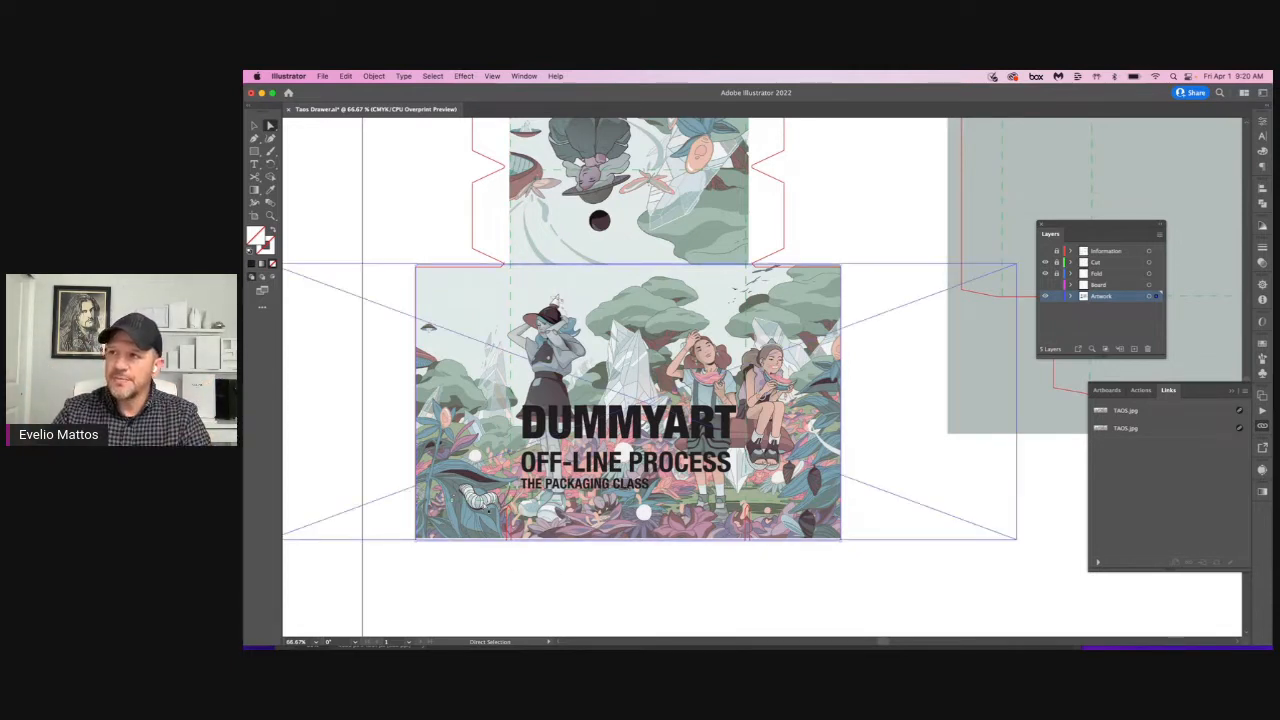
click(567, 541)
key(v)
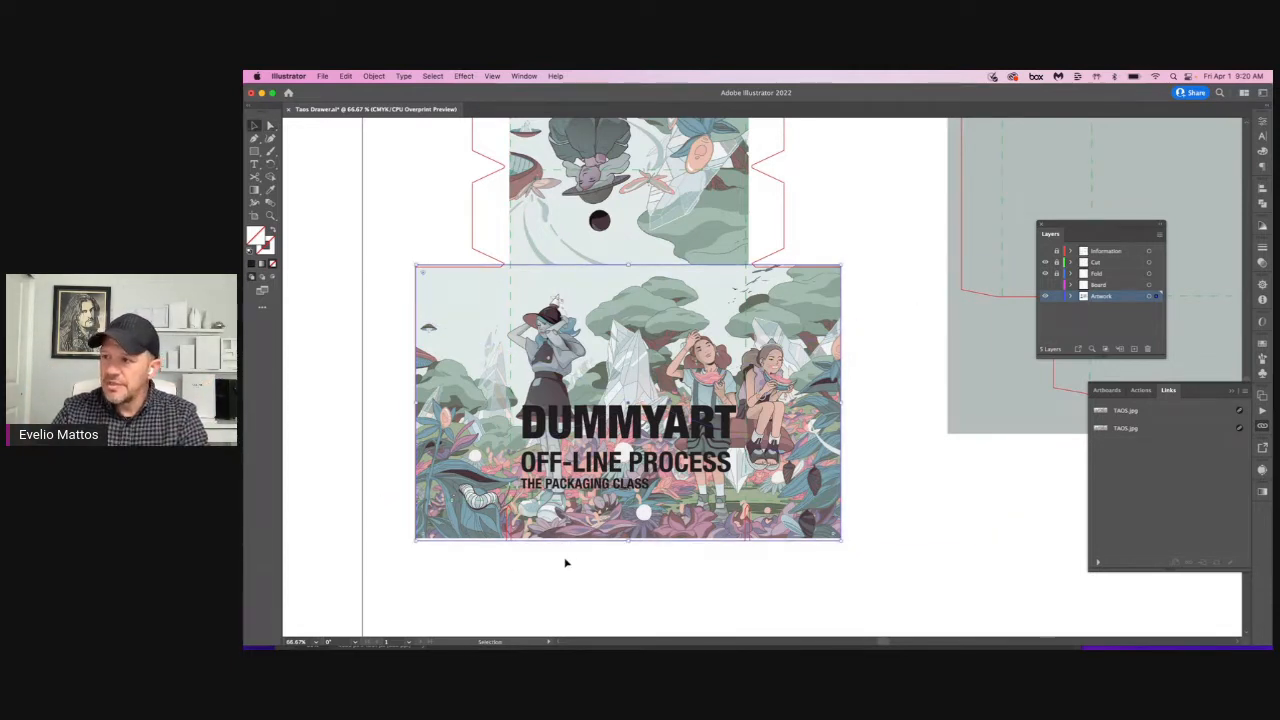
click(476, 535)
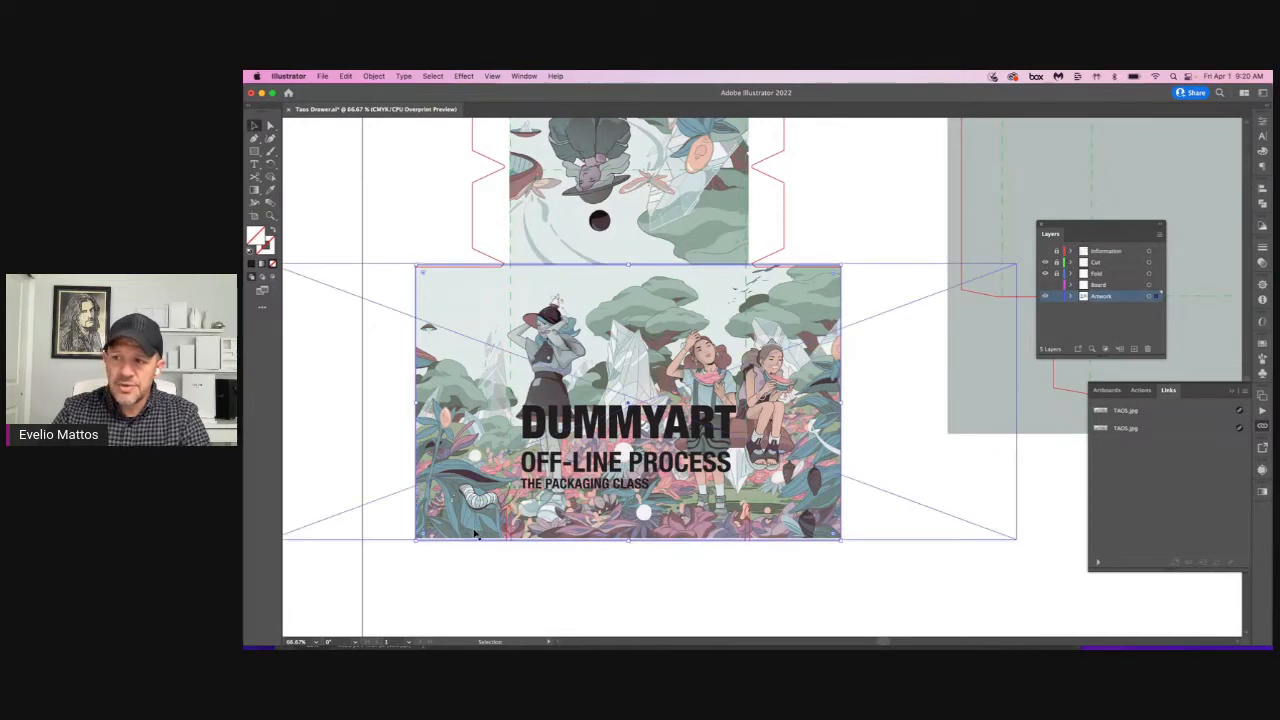
click(458, 541)
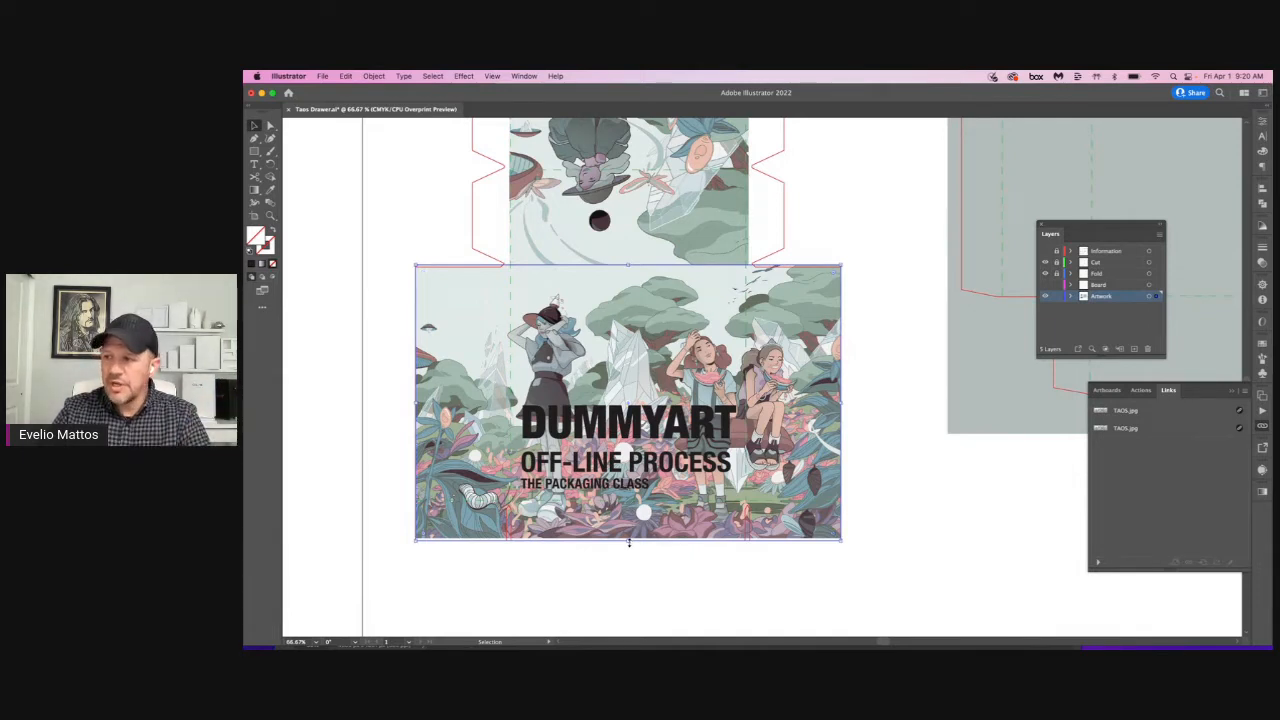
drag(629, 541, 629, 545)
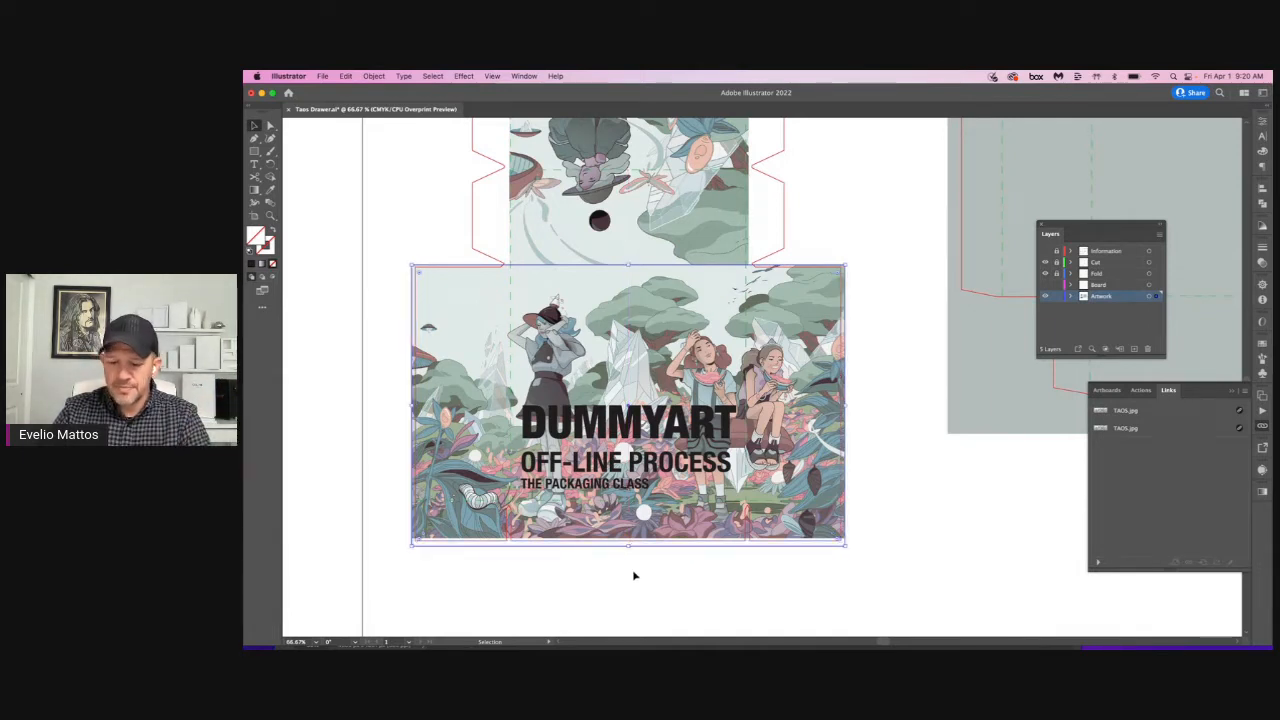
Step: Select the linked image inside the DUMMYART panel's mask and enlarge it slightly so it fills the bottom bleed
key(a)
click(631, 572)
click(608, 536)
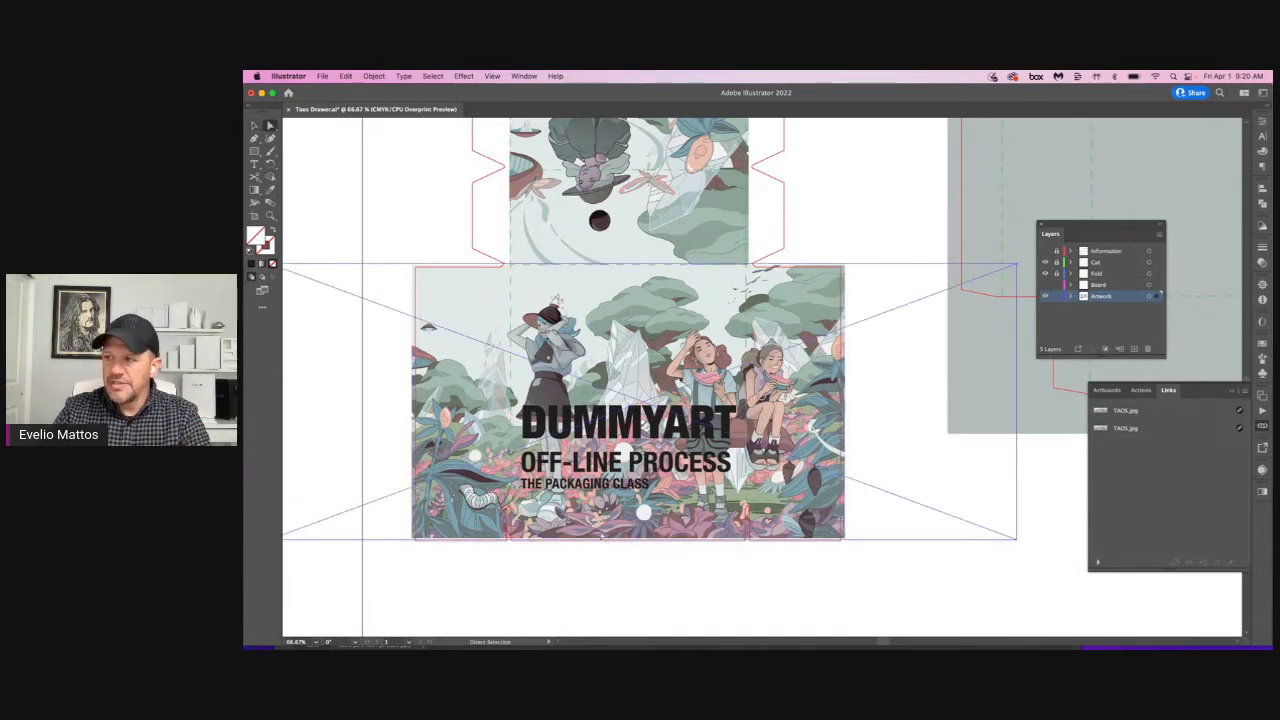
key(v)
drag(643, 541, 643, 548)
click(642, 576)
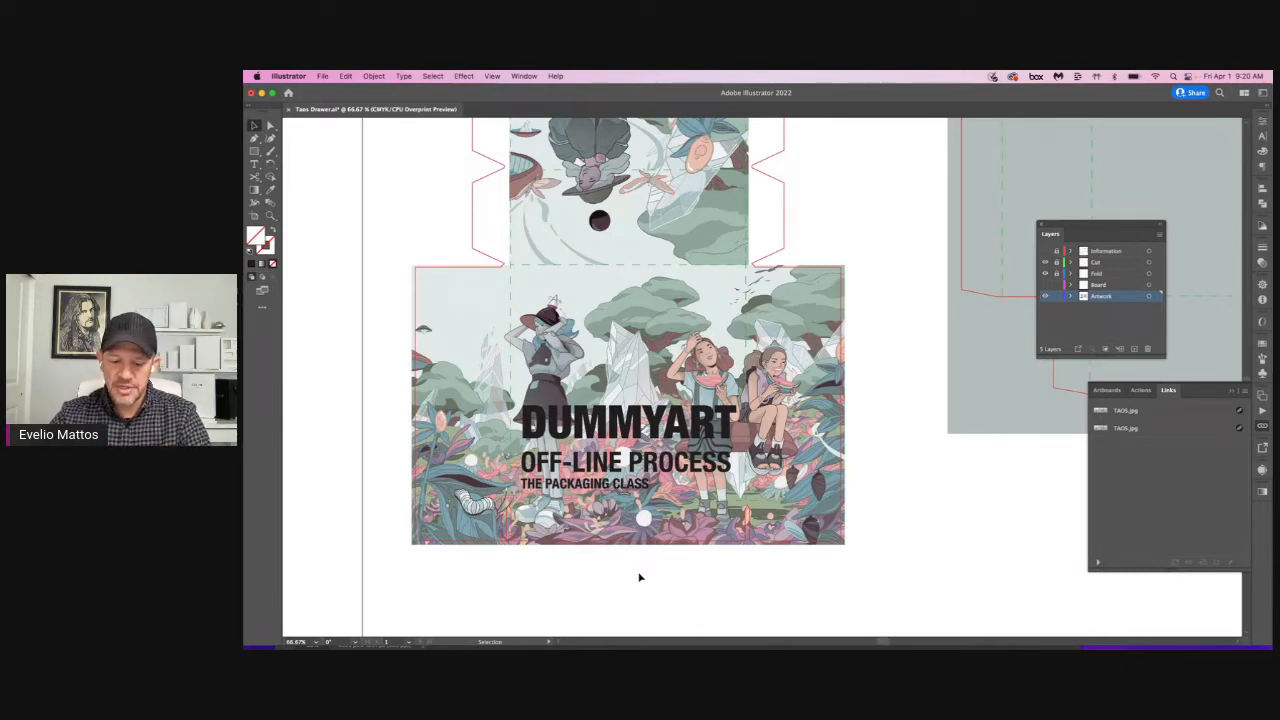
Step: Extend the clipping mask of the upside-down TAOS panel past both side folds and up to the top cut line
key(a)
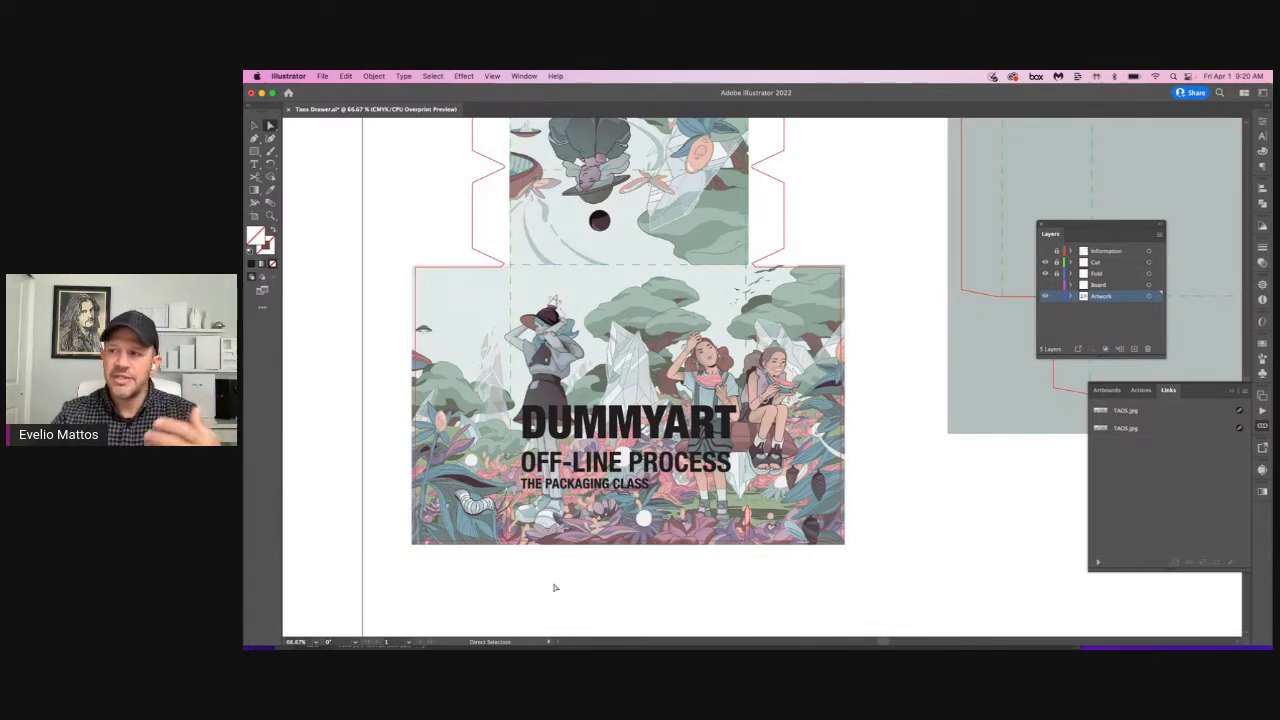
scroll(603, 589, up, 2)
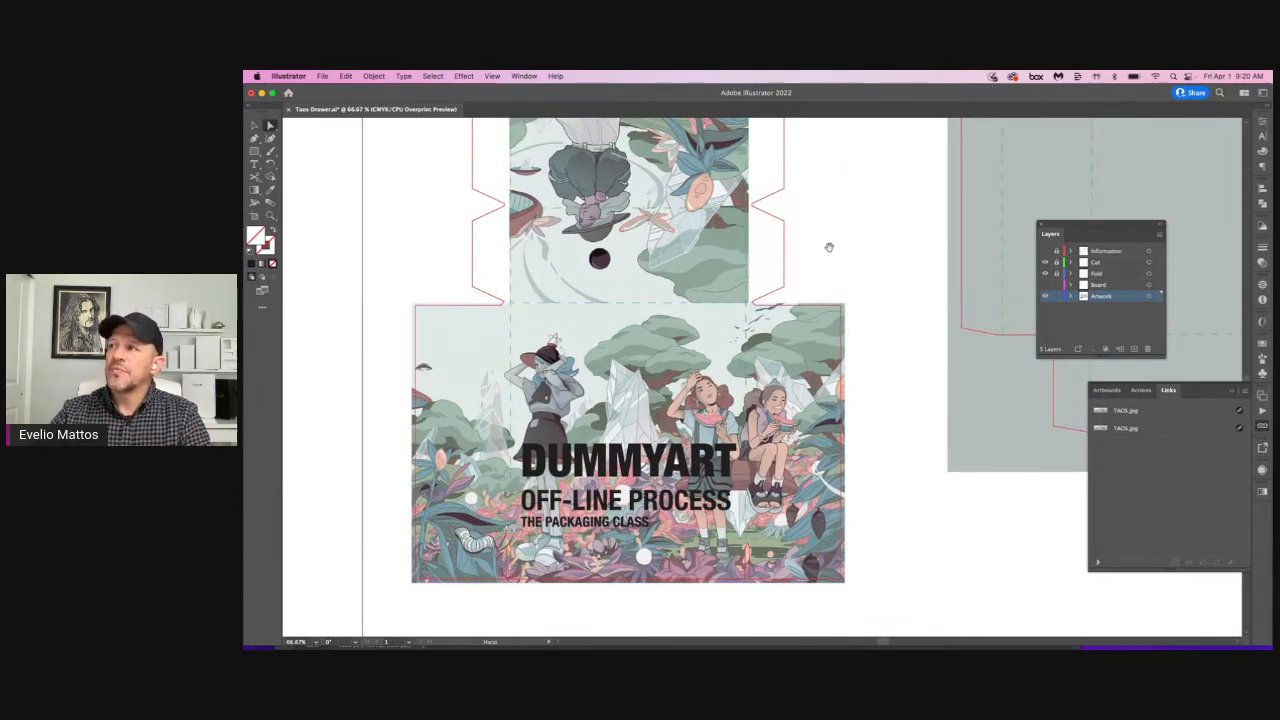
scroll(835, 300, up, 3)
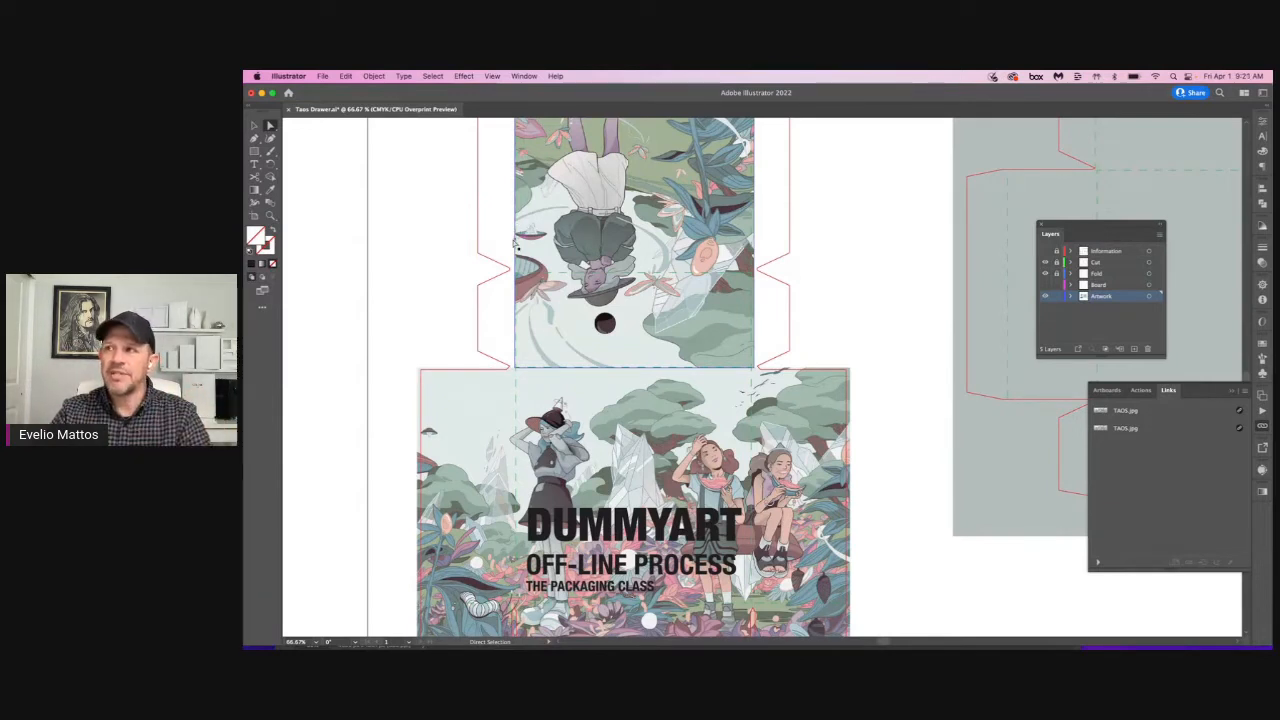
drag(515, 243, 509, 243)
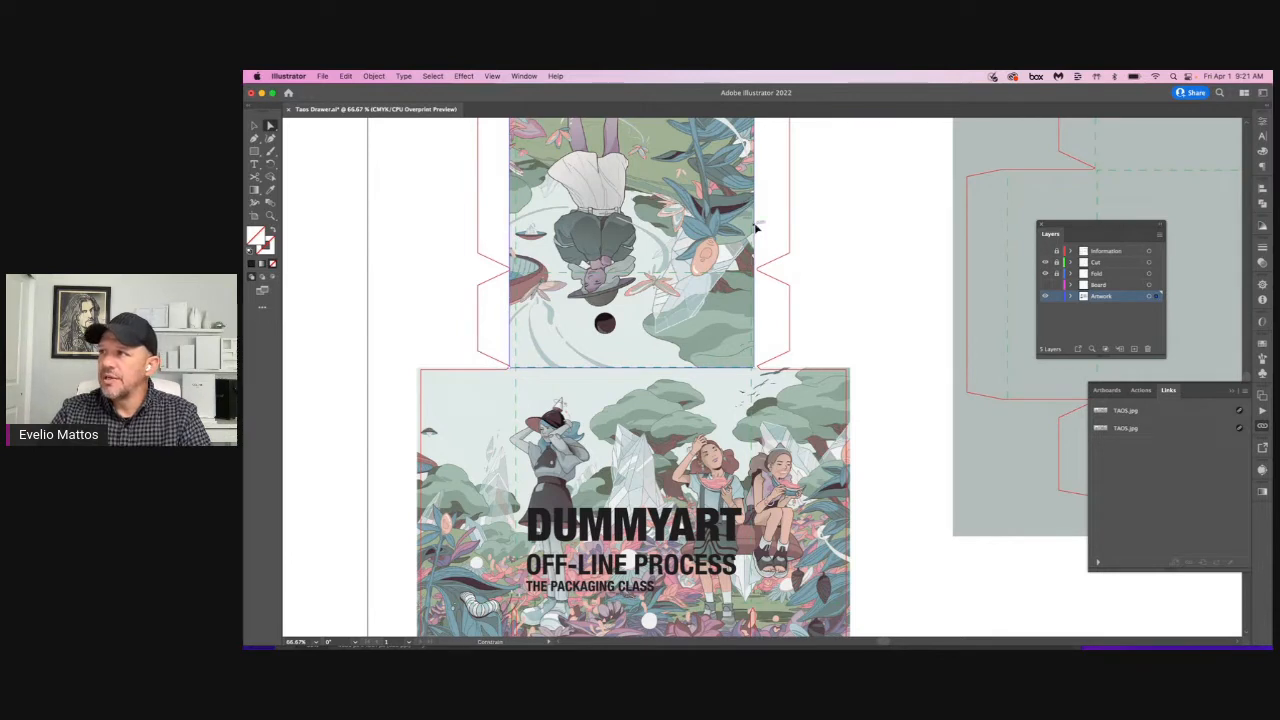
drag(754, 228, 828, 434)
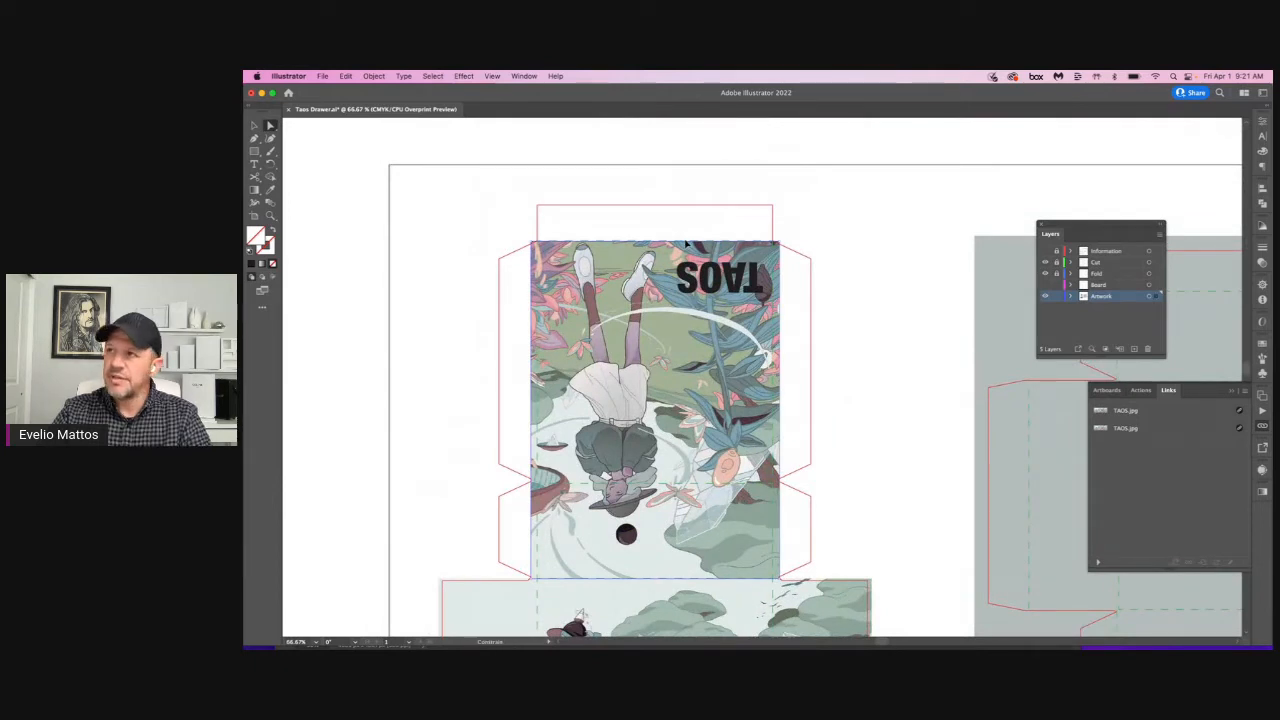
drag(684, 243, 684, 199)
Step: Select the linked image inside the upside-down TAOS panel's mask and enlarge it slightly past the top cut line
click(814, 205)
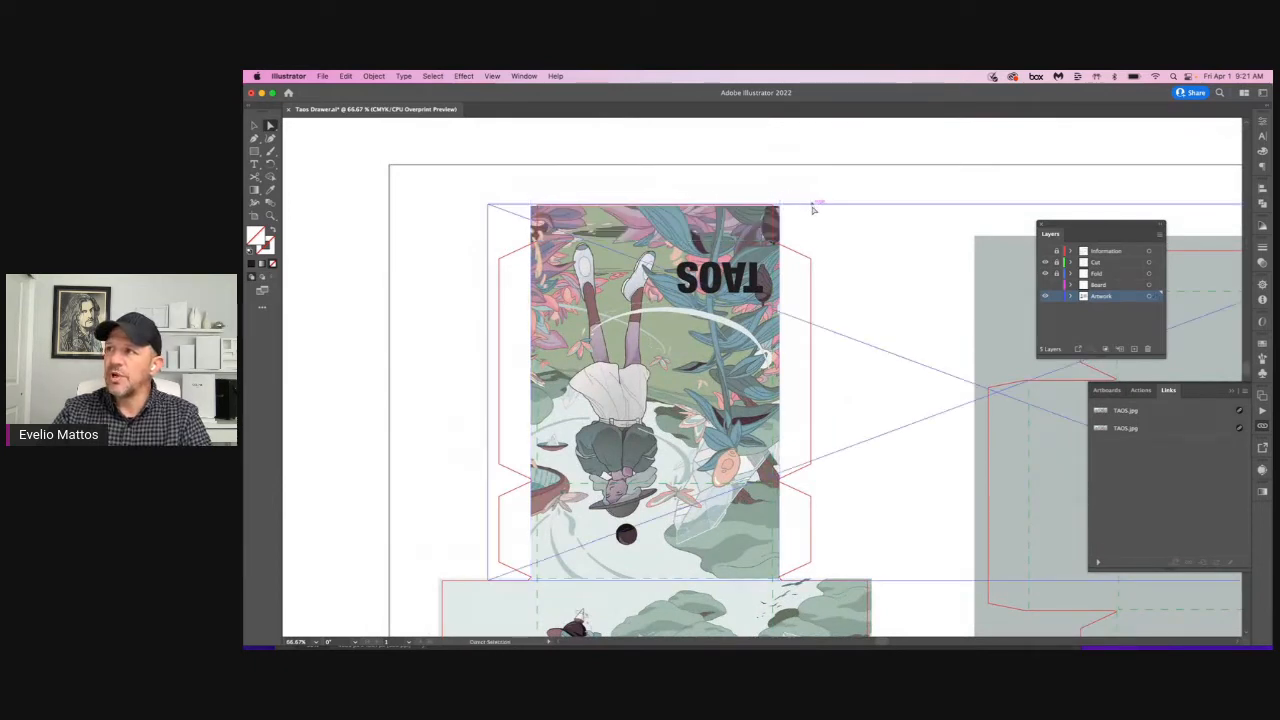
click(781, 243)
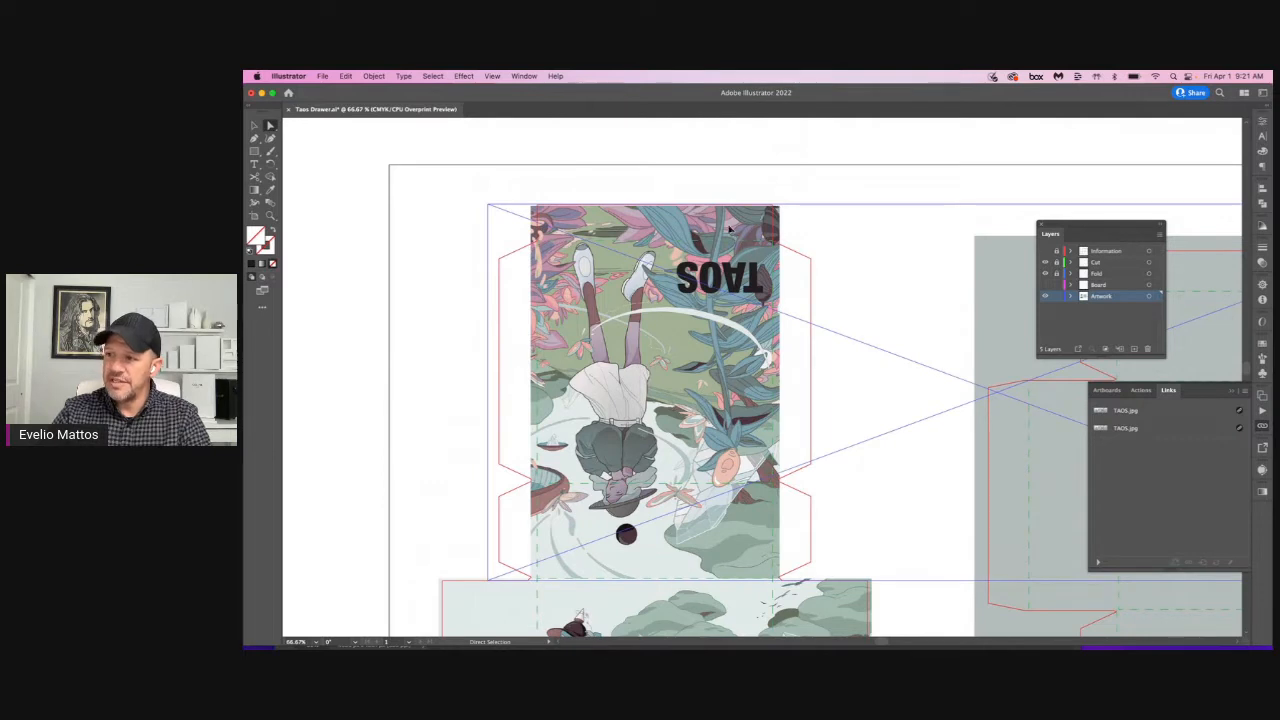
key(v)
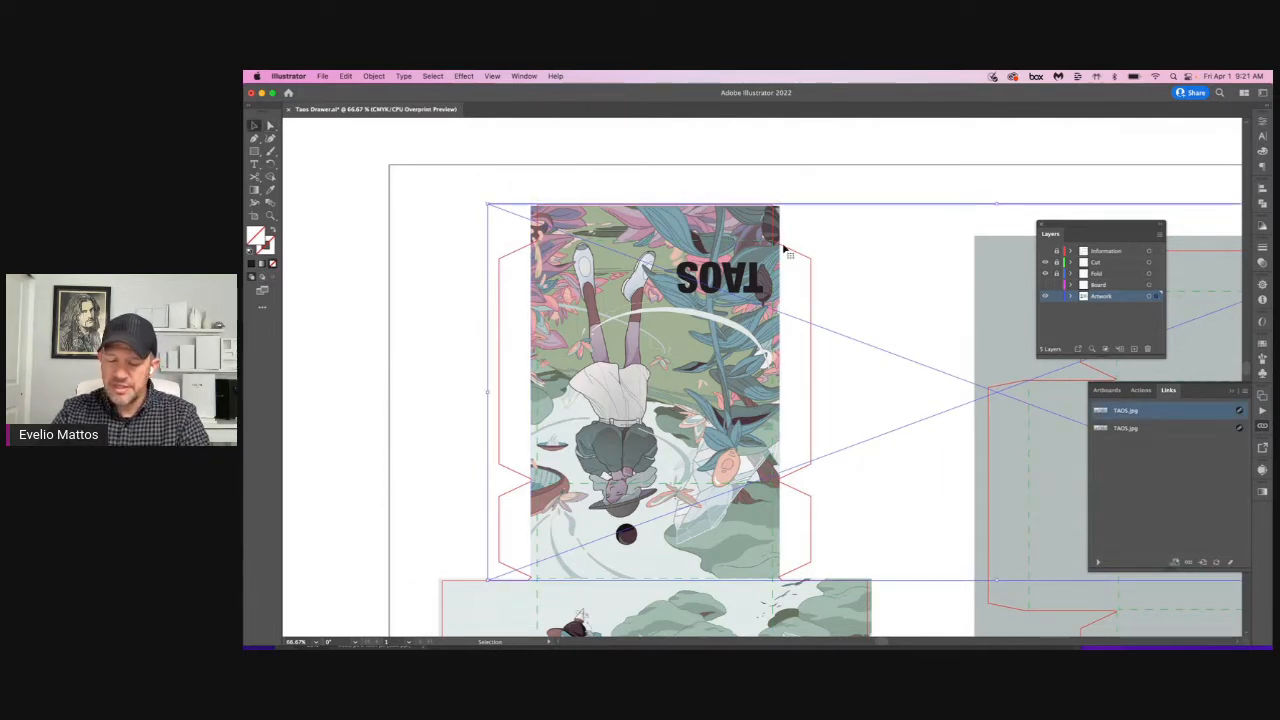
key(a)
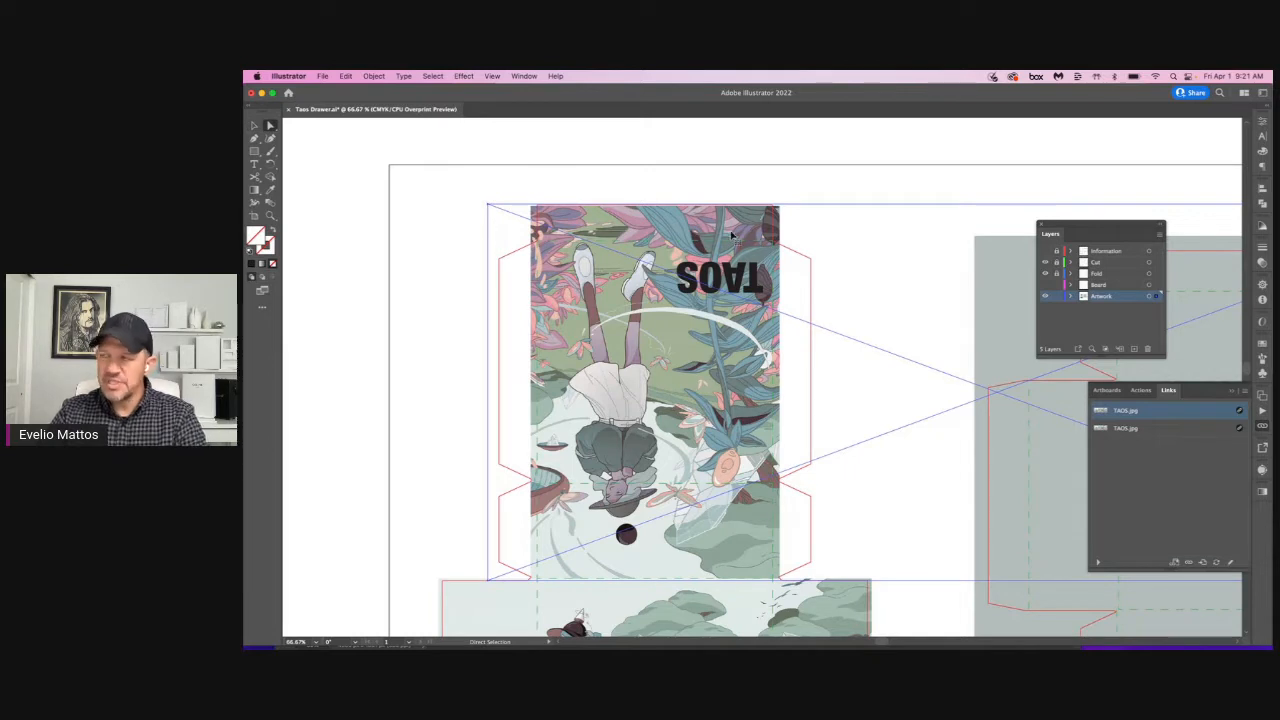
key(v)
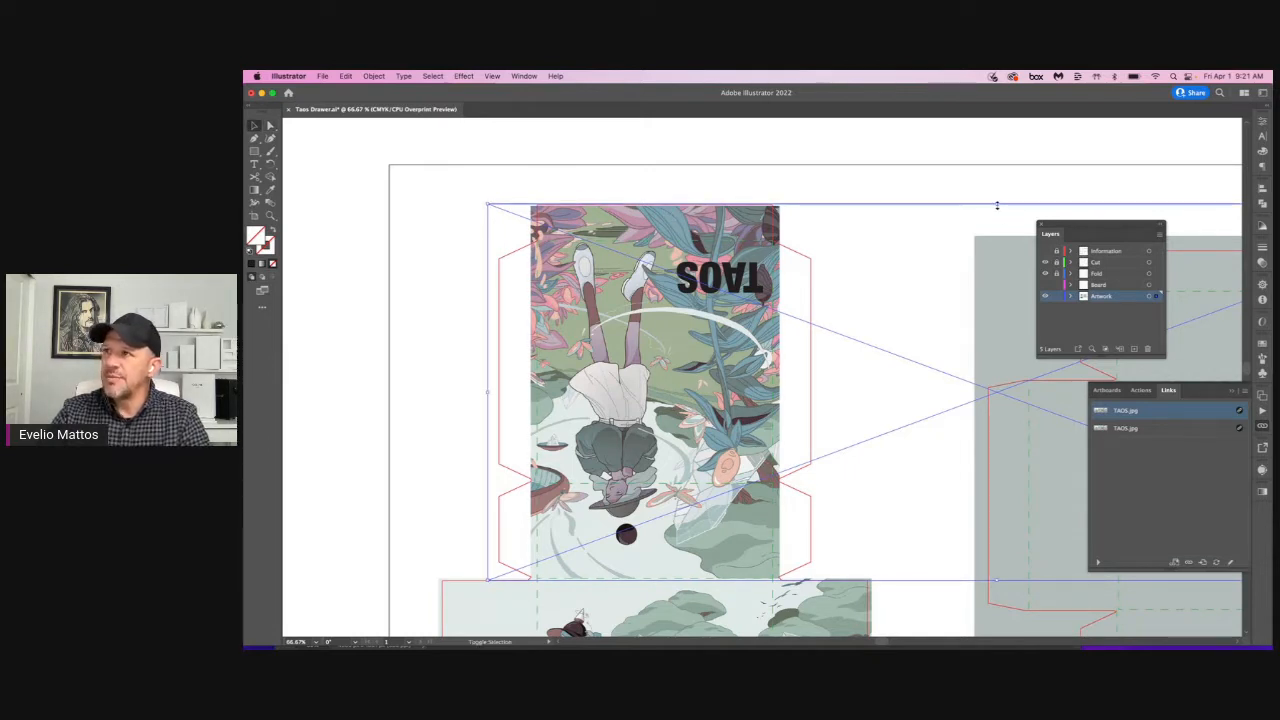
drag(997, 205, 997, 203)
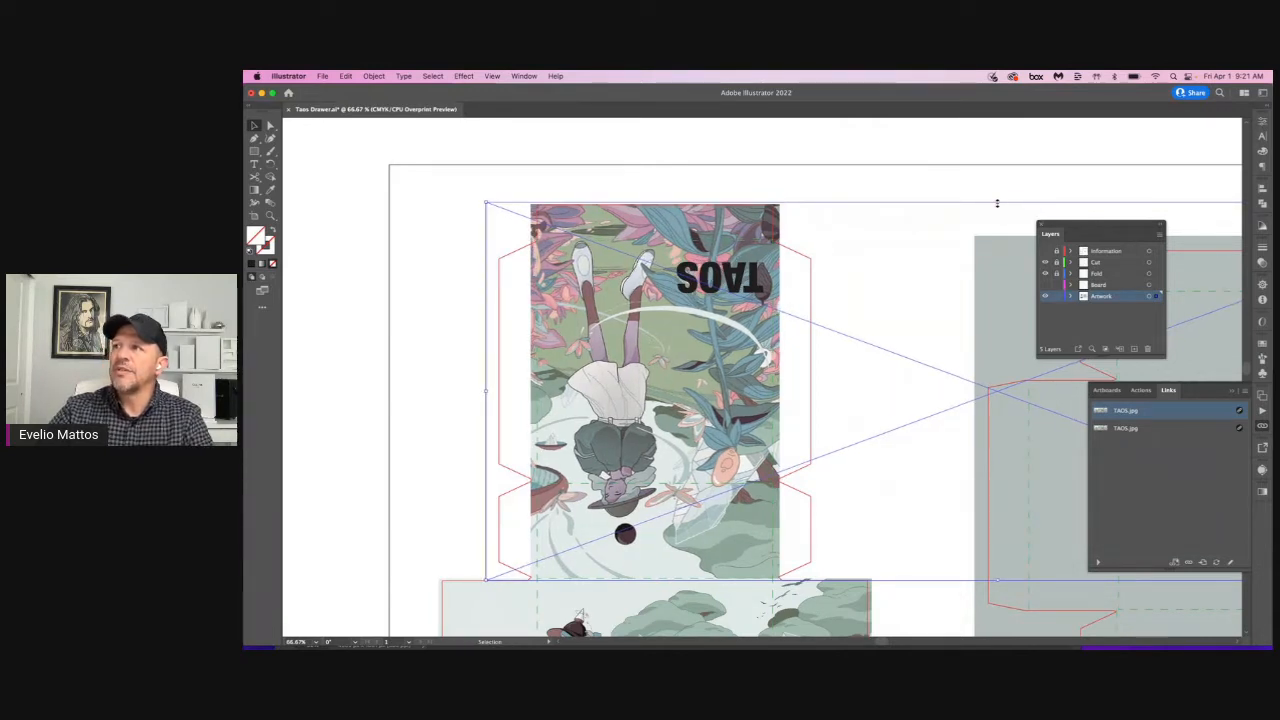
click(949, 174)
Step: Try extending the TAOS panel's clipping mask sideways to the outer edge of the side flaps, and undo it
key(super+minus)
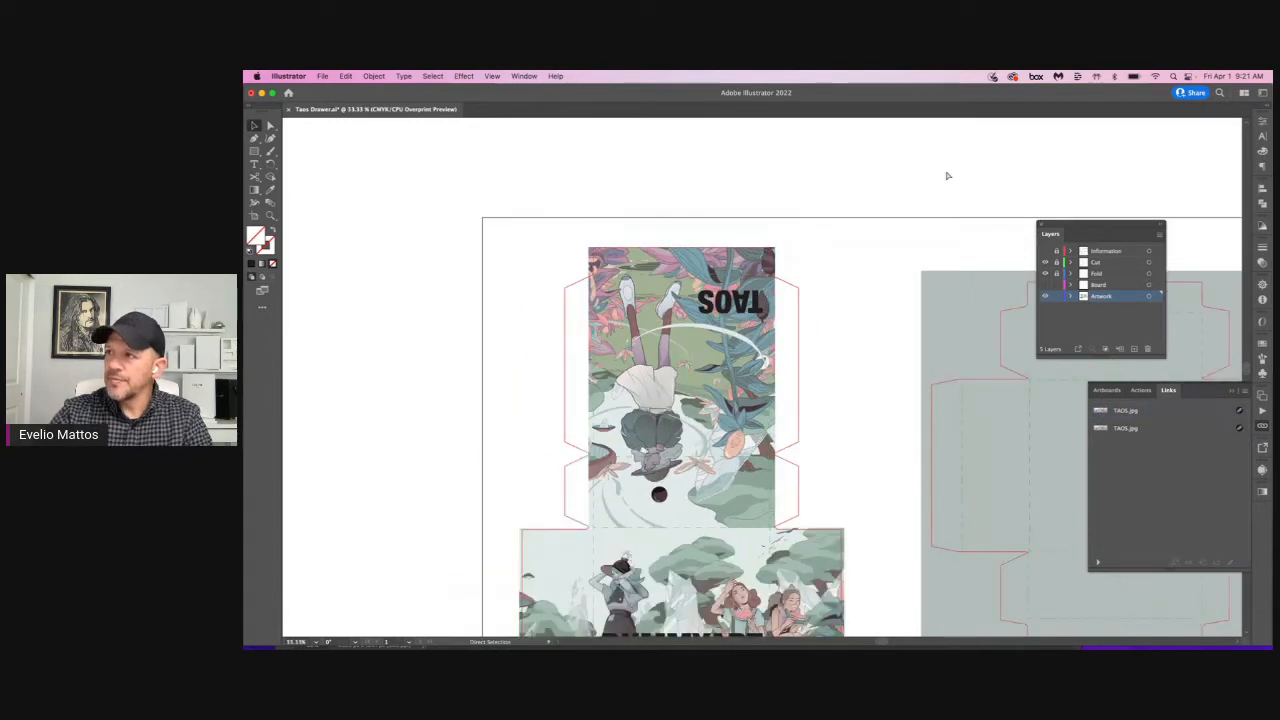
drag(800, 355, 680, 218)
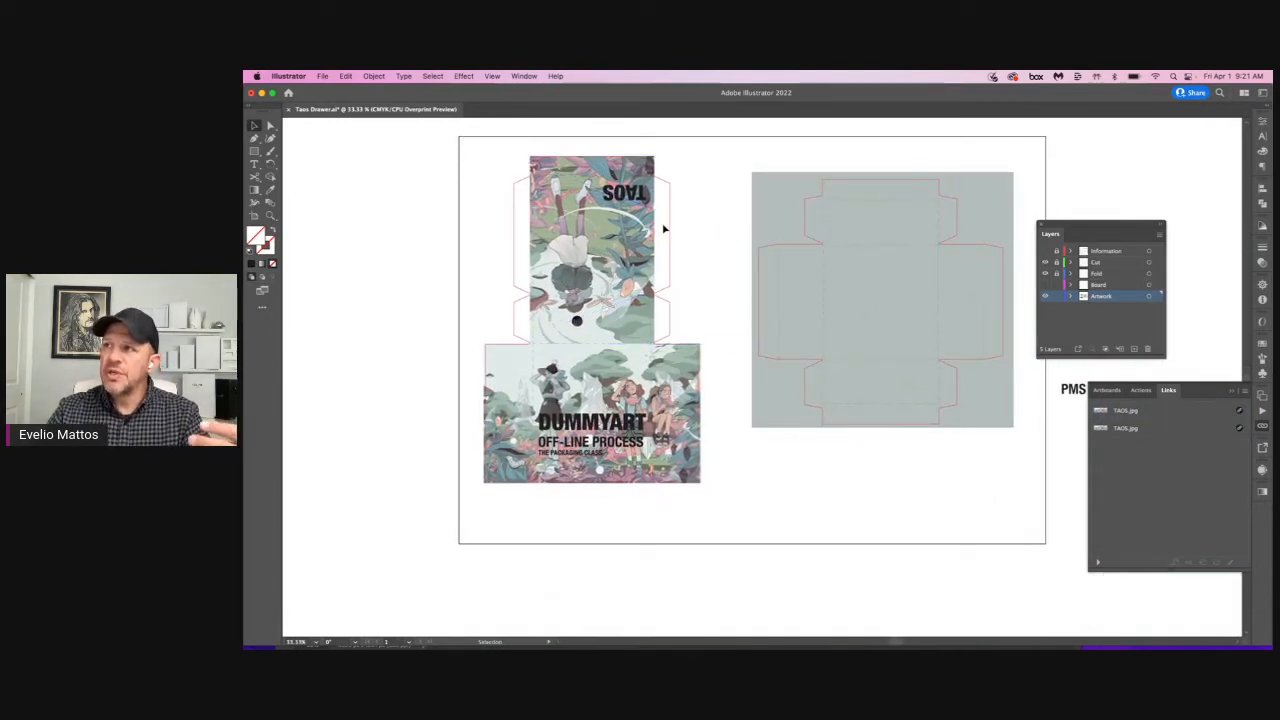
key(a)
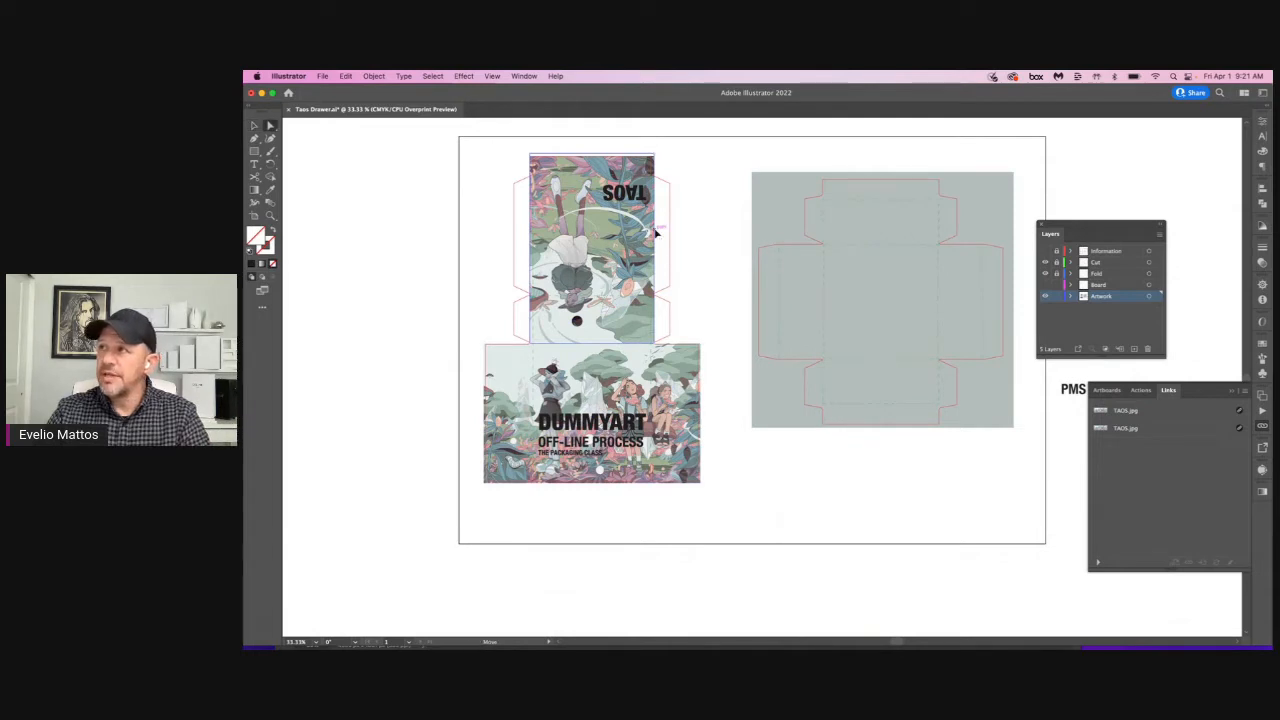
drag(657, 233, 680, 233)
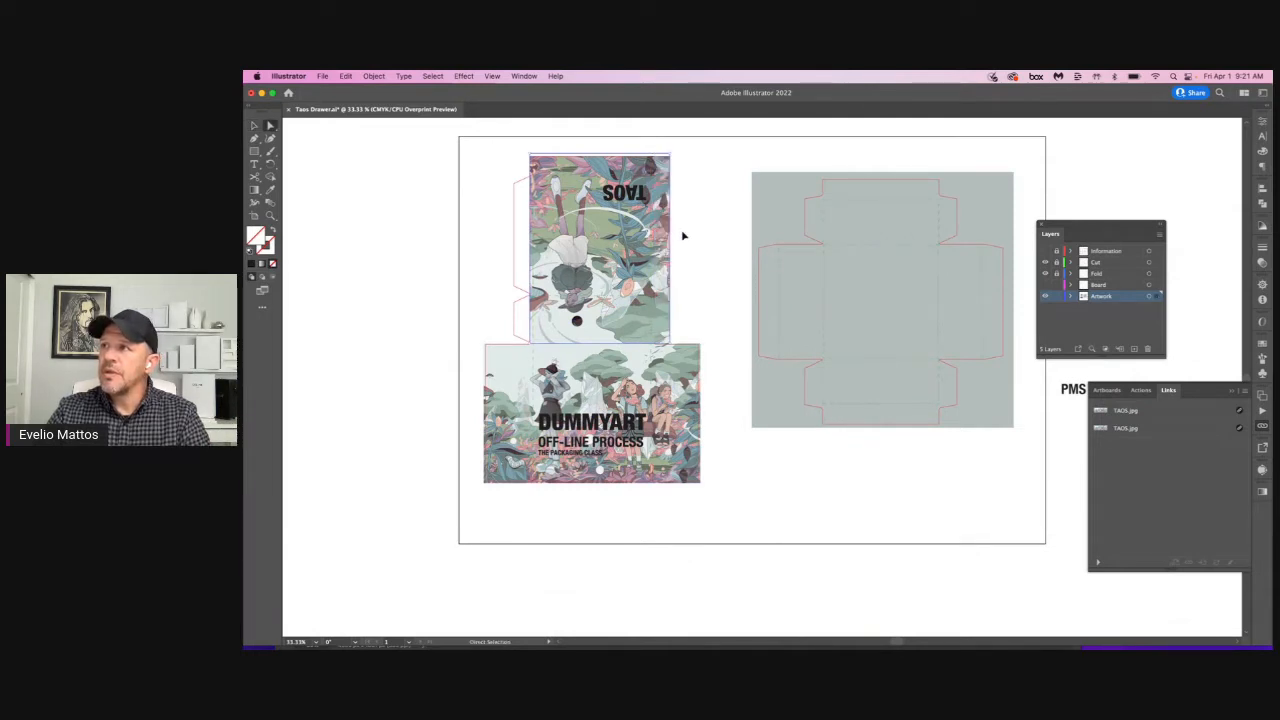
key(super+z)
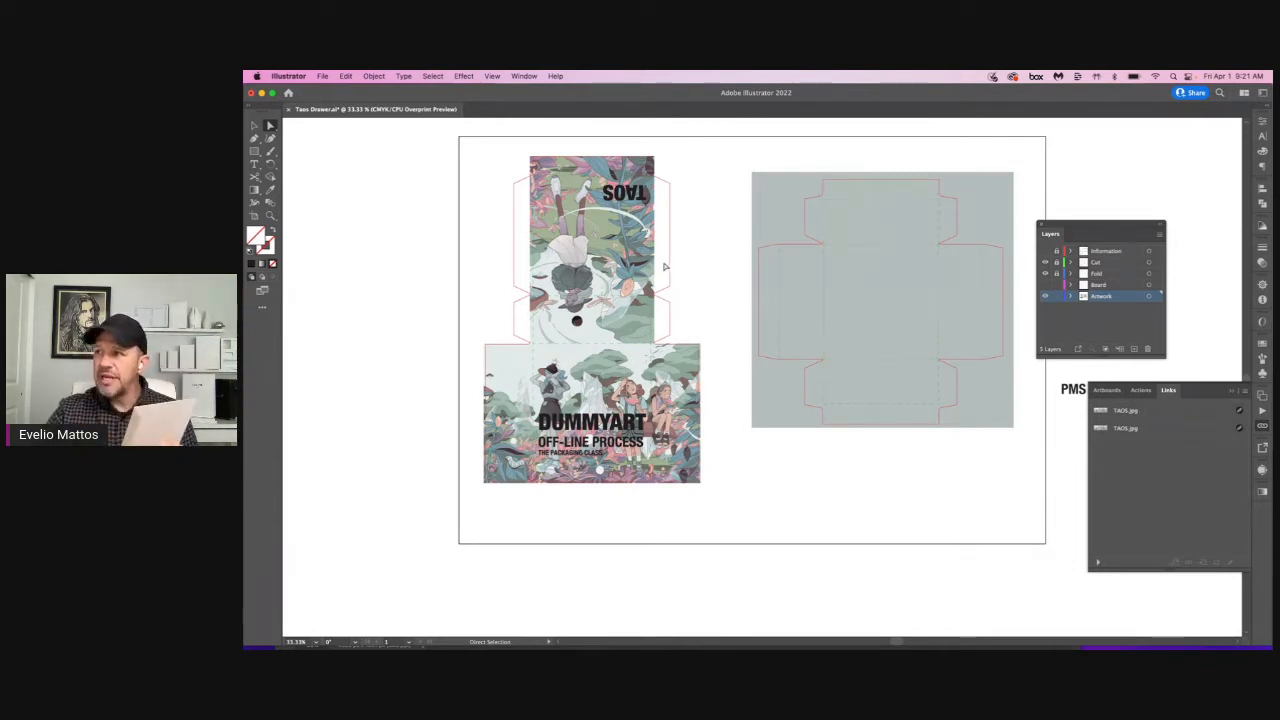
click(688, 425)
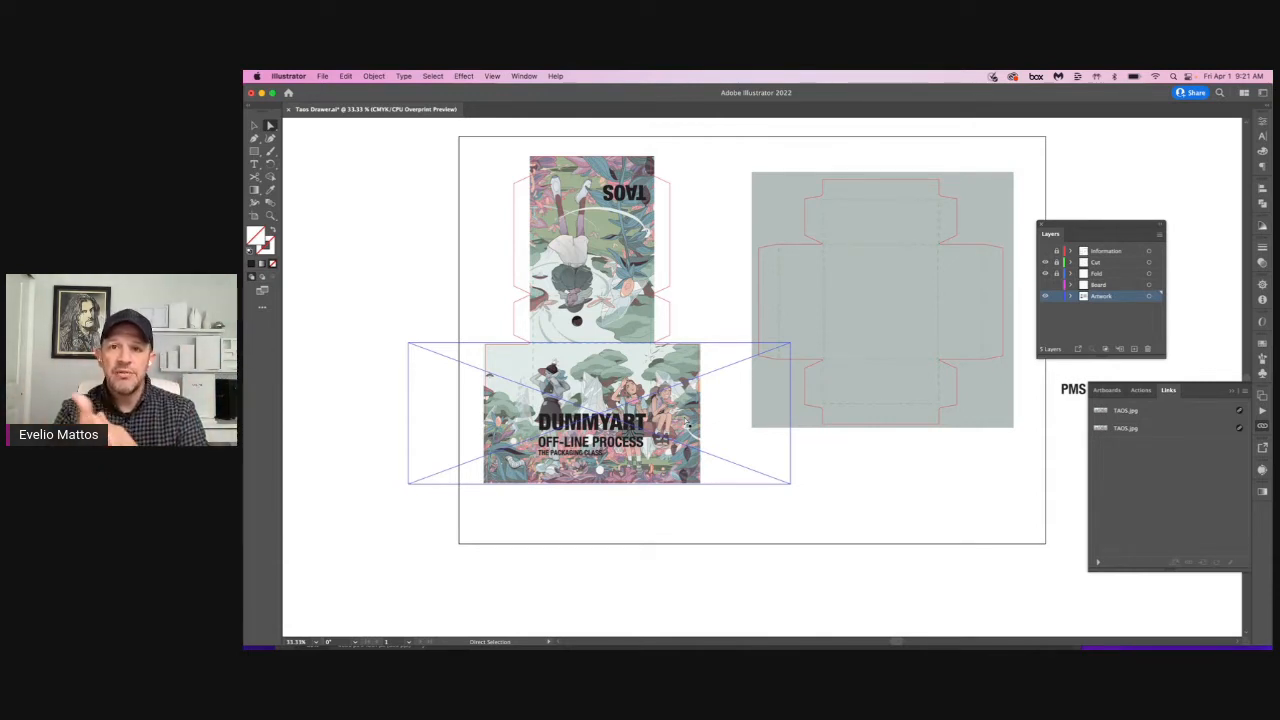
click(730, 375)
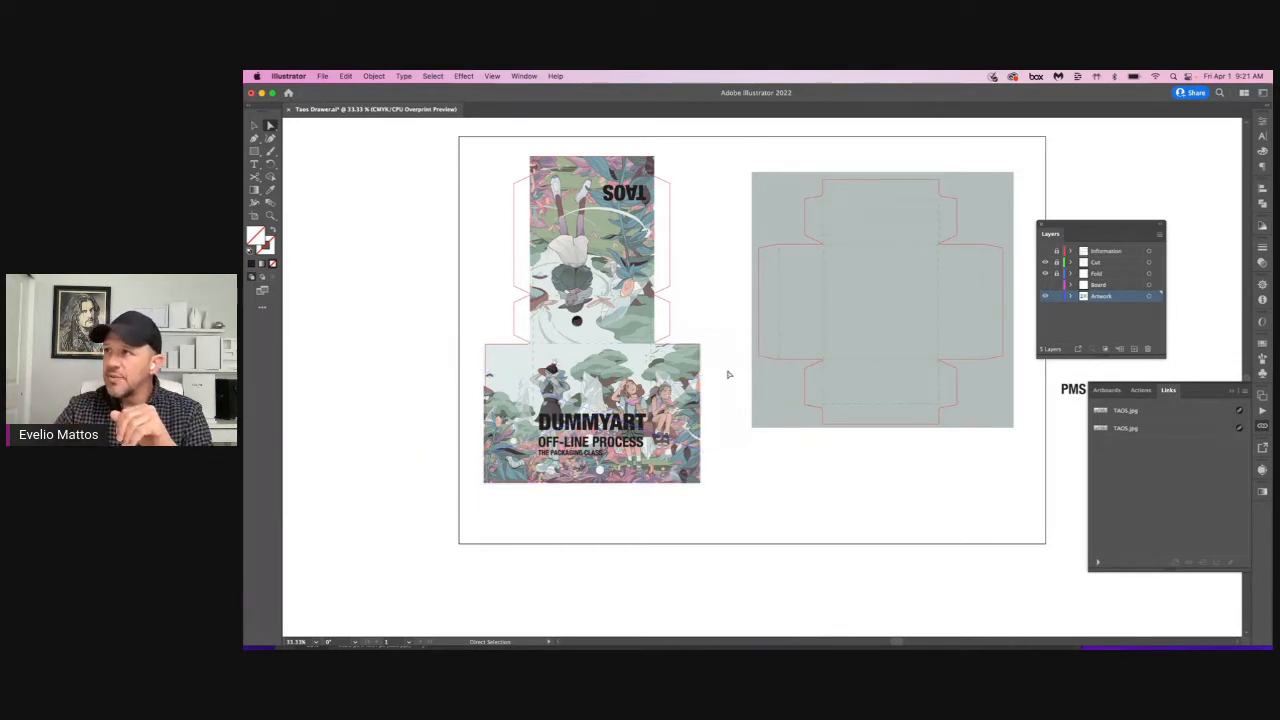
click(656, 234)
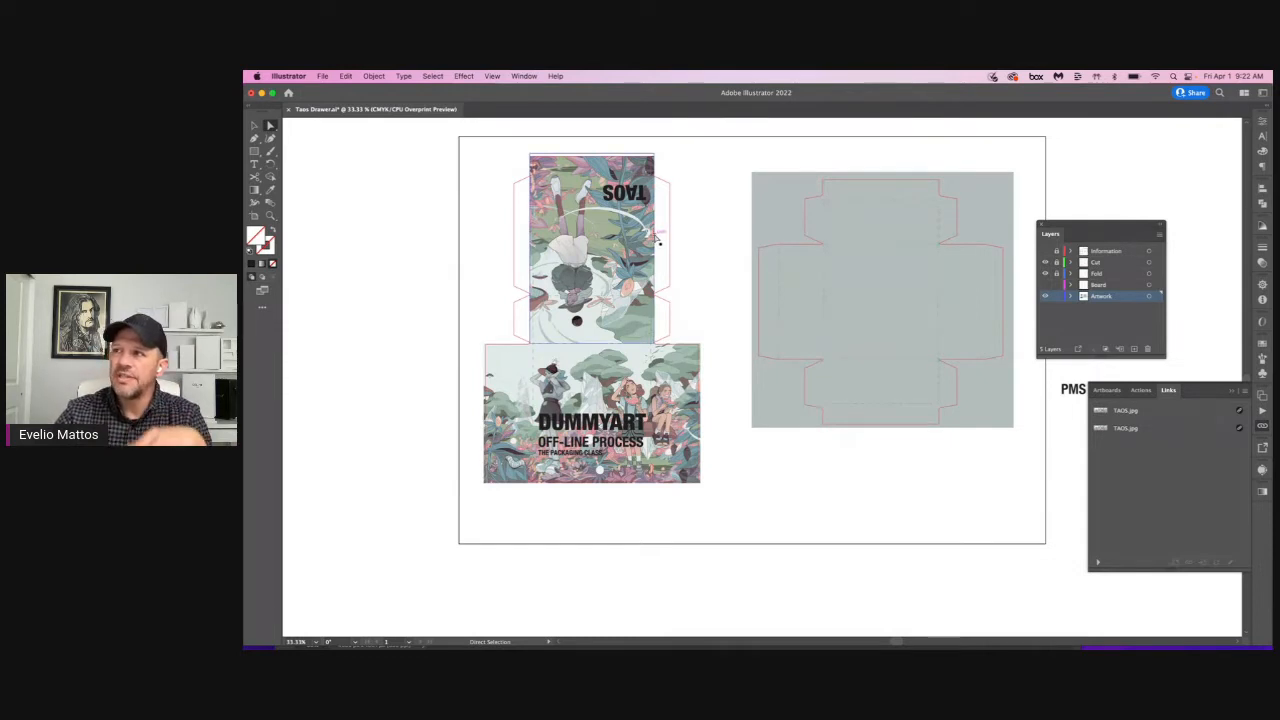
drag(665, 238, 671, 237)
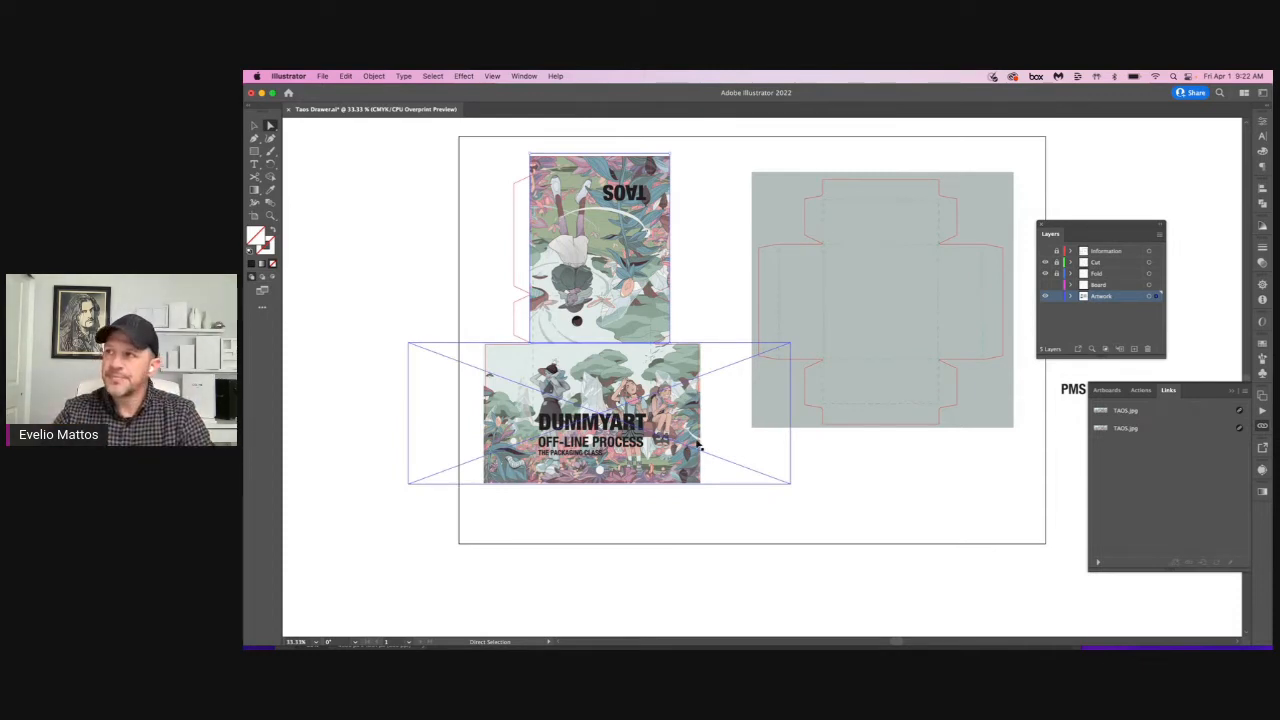
key(super+z)
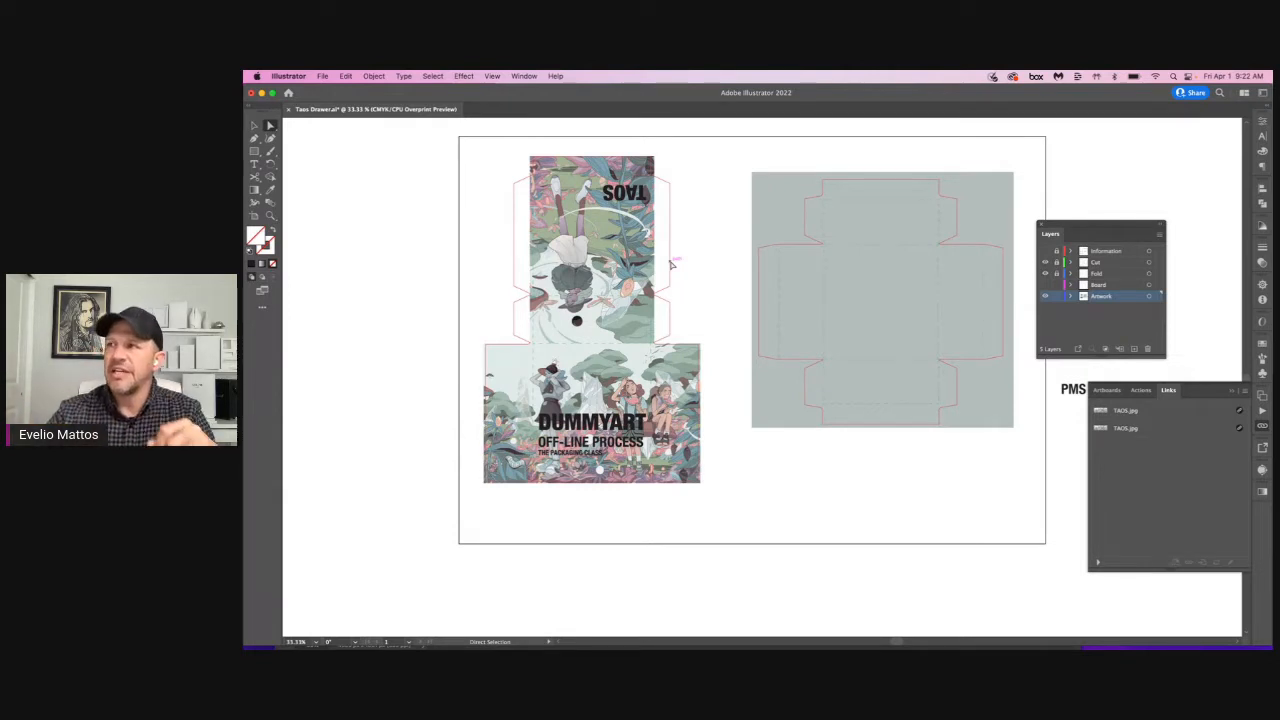
Step: Select the DUMMYART text group and start a new swatch from its fill, named Luxor 832 Gloss Black
key(c)
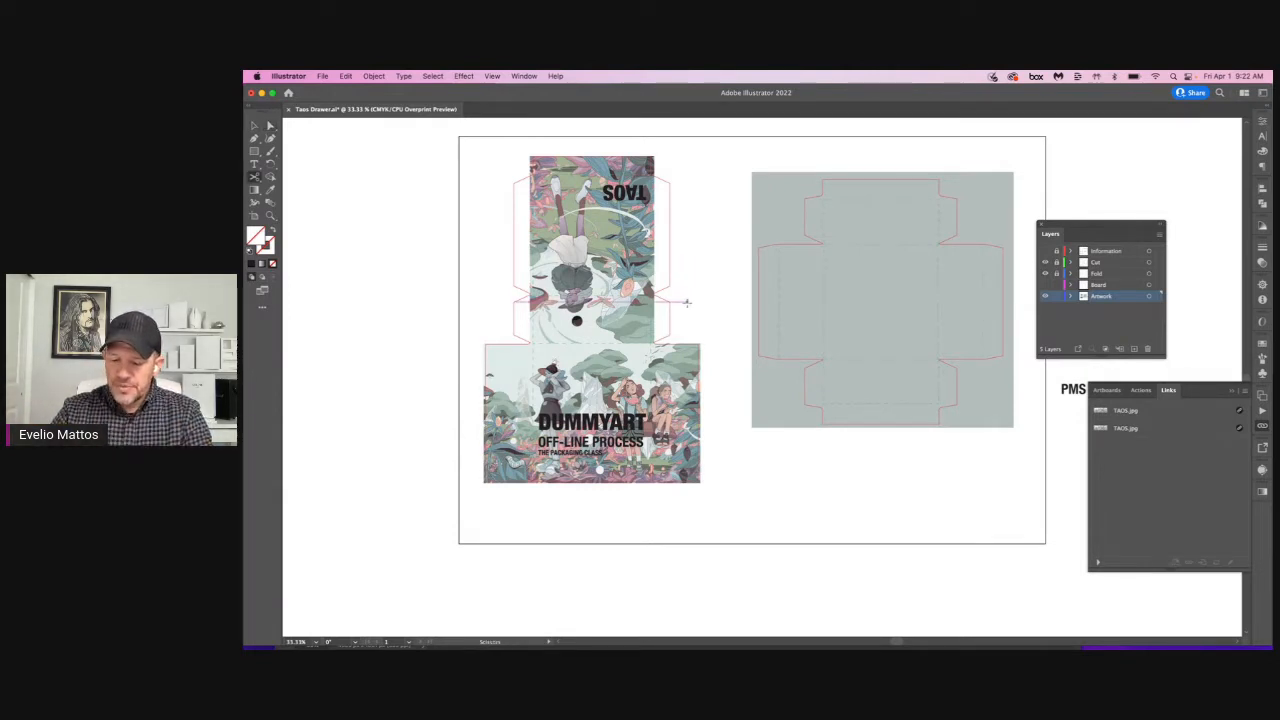
key(v)
click(588, 422)
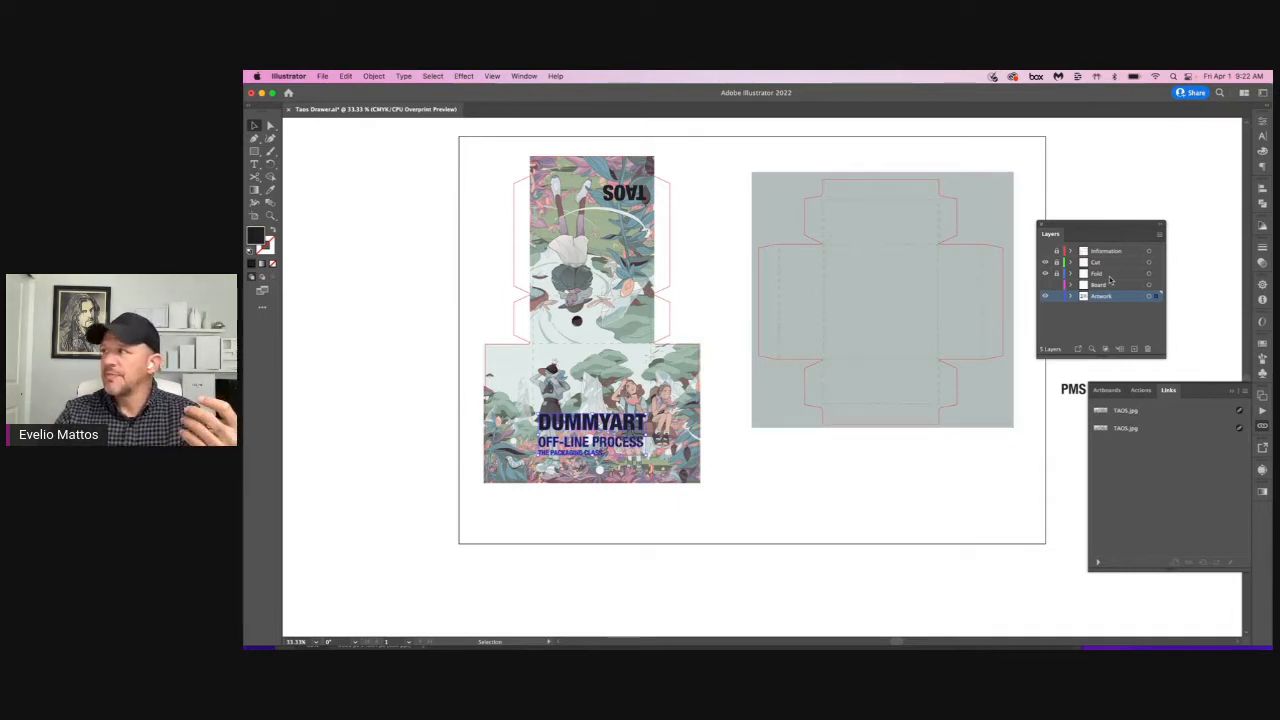
click(1262, 151)
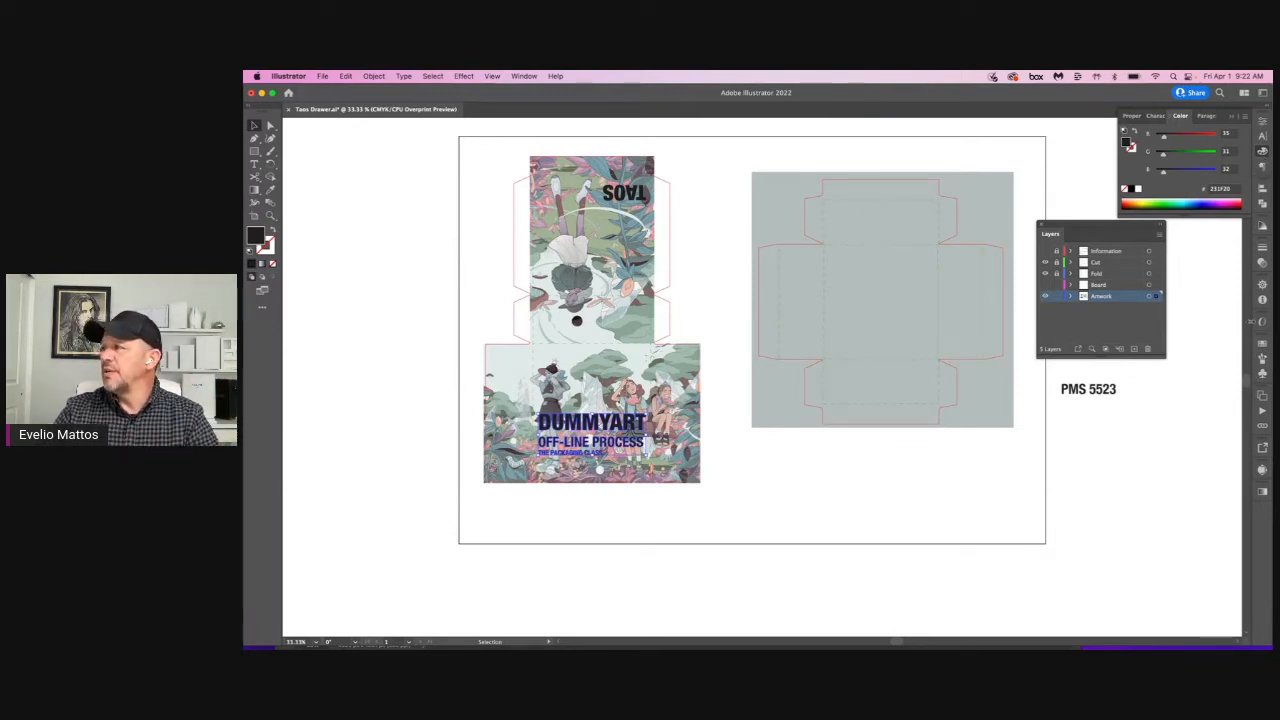
click(1262, 344)
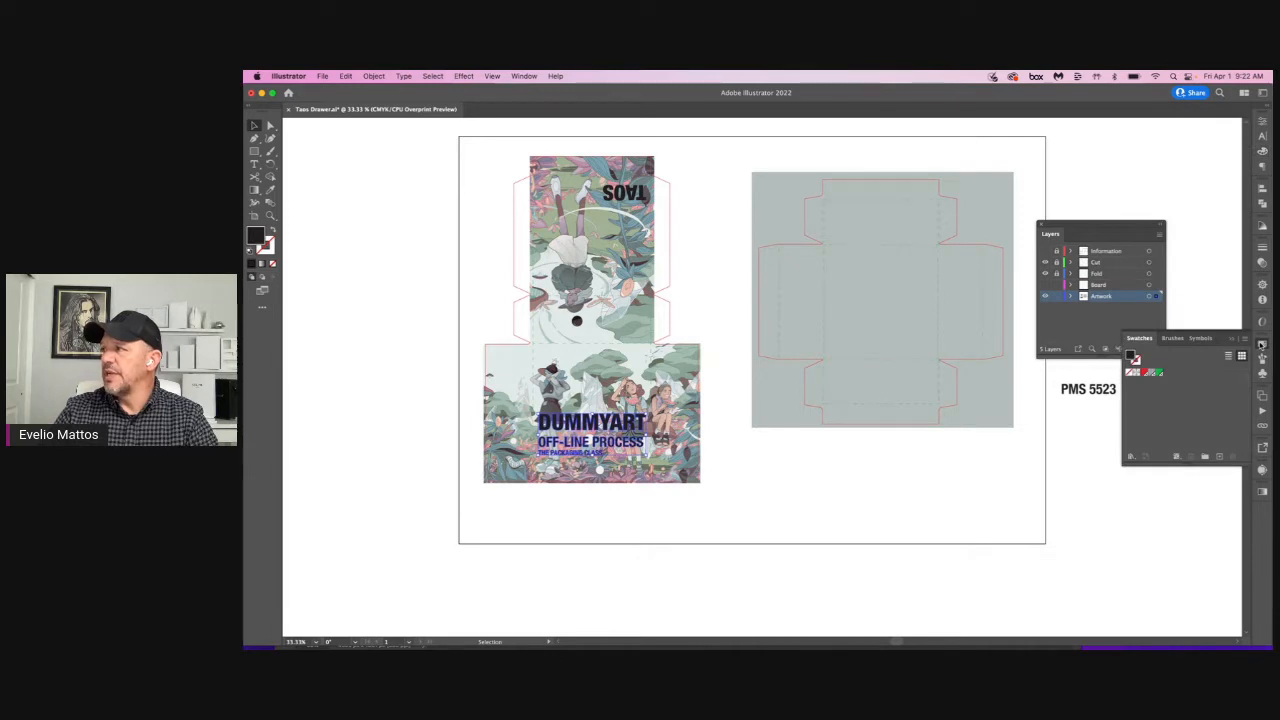
click(1219, 457)
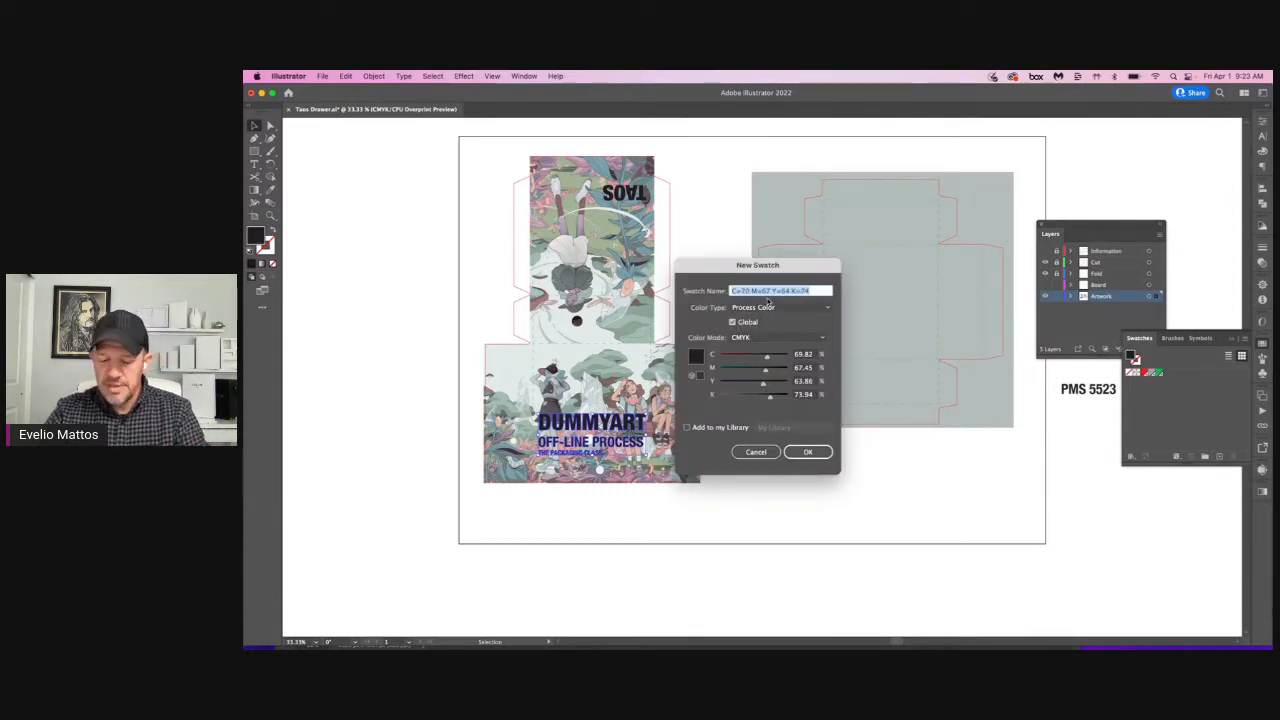
text(Gloss Black)
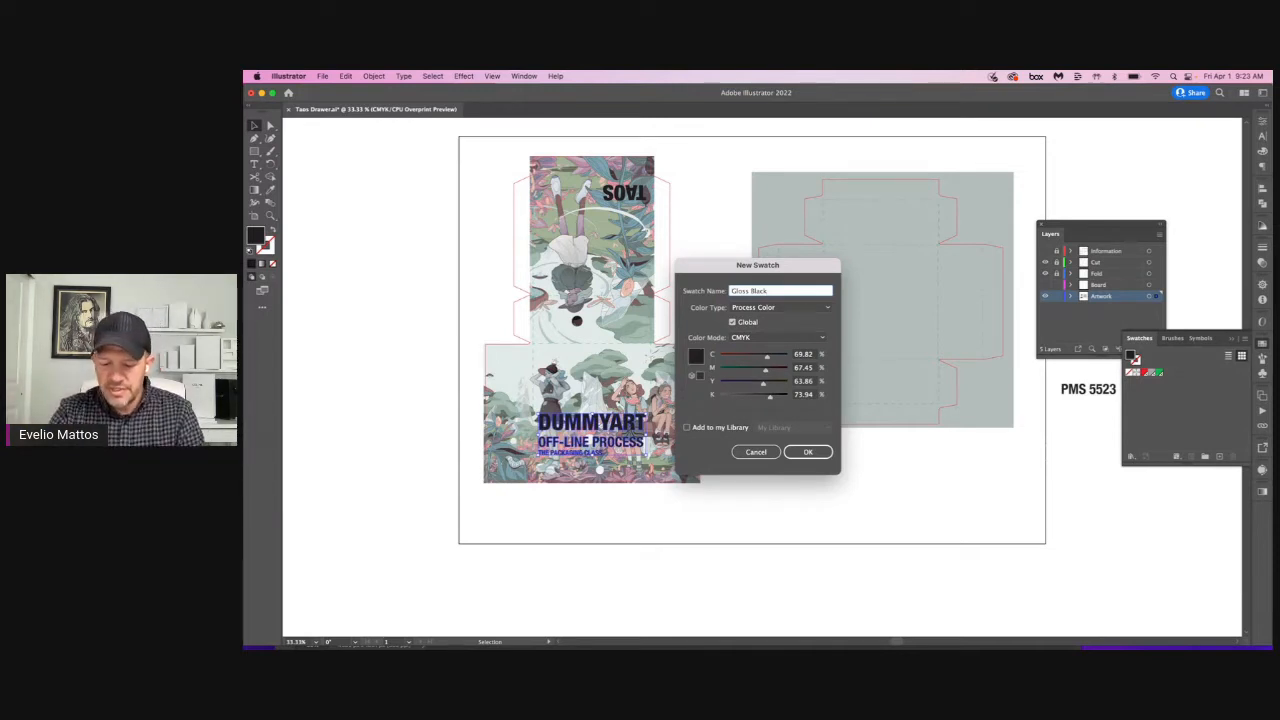
text(L)
key(BackSpace)
text(Lux)
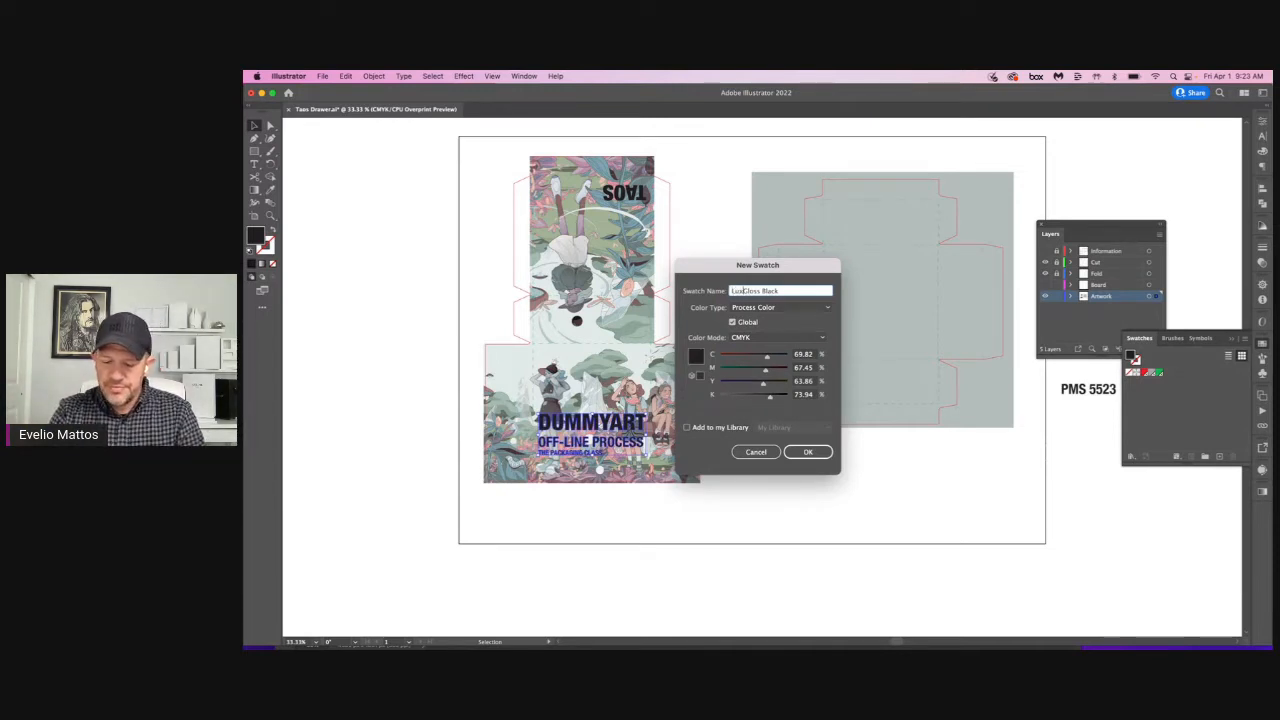
text(or 832)
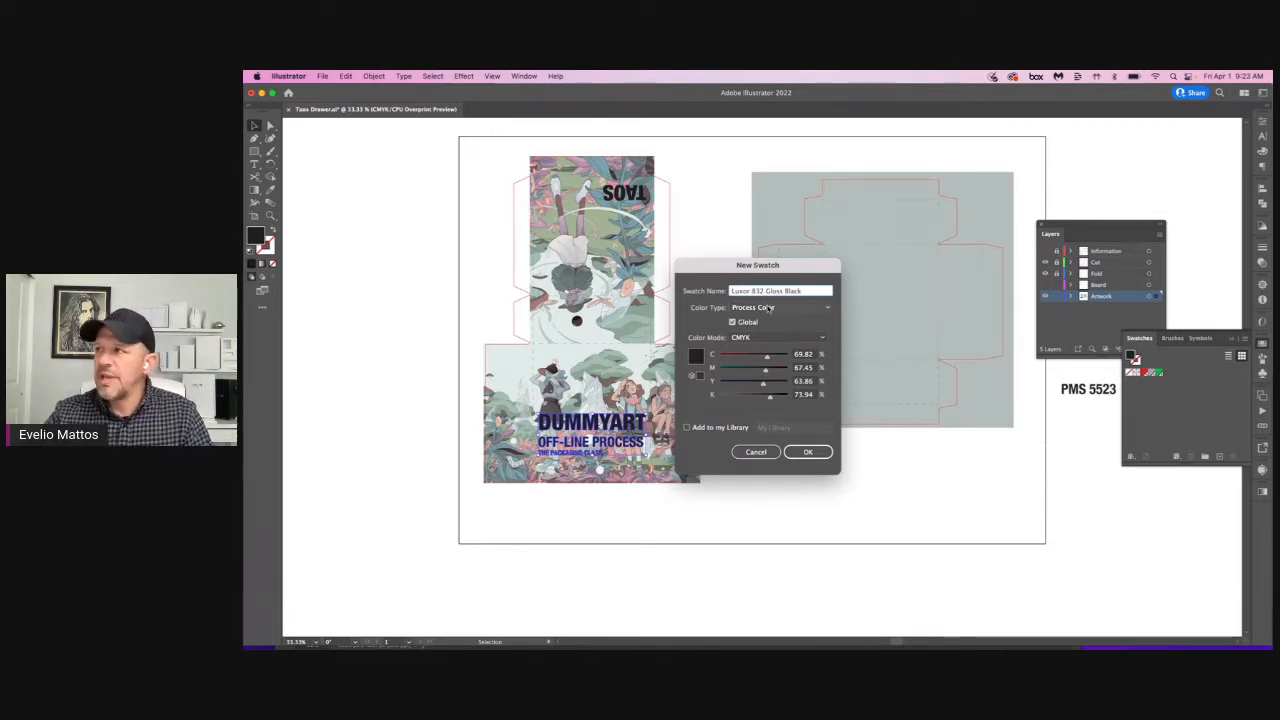
Step: Define the new swatch as a spot color in Grayscale mode at 100% black and save it
click(771, 309)
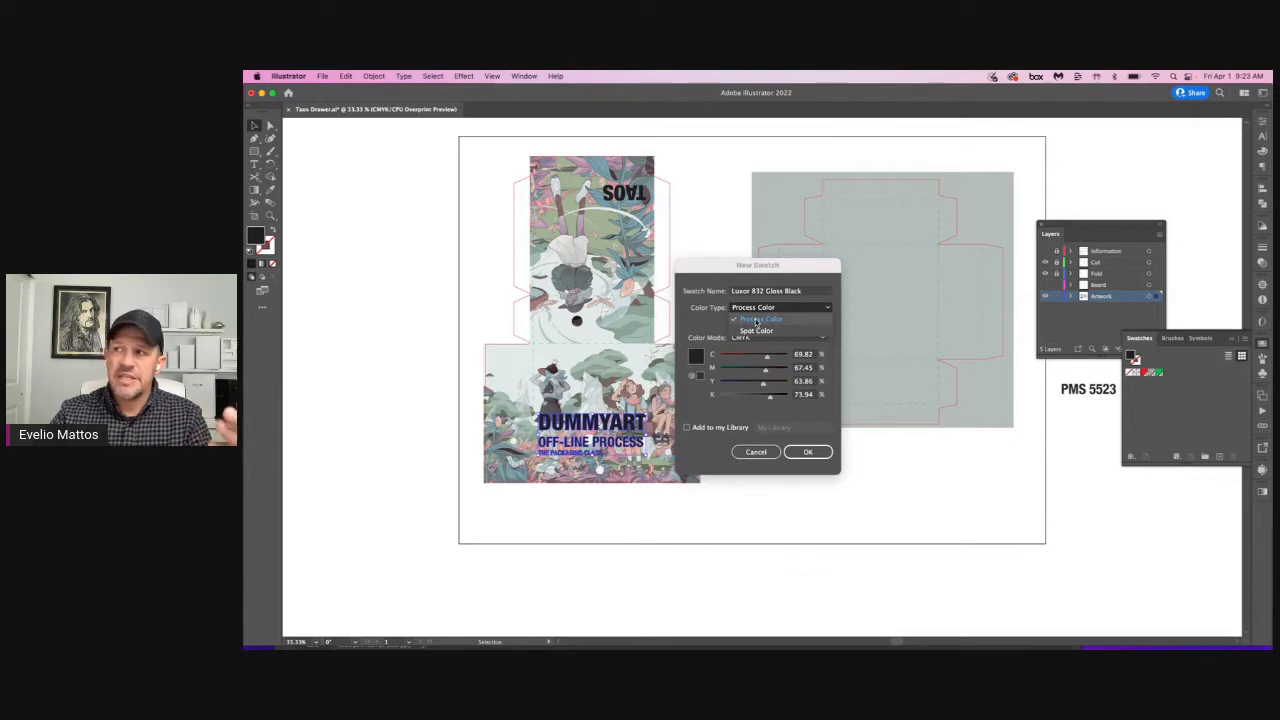
click(751, 331)
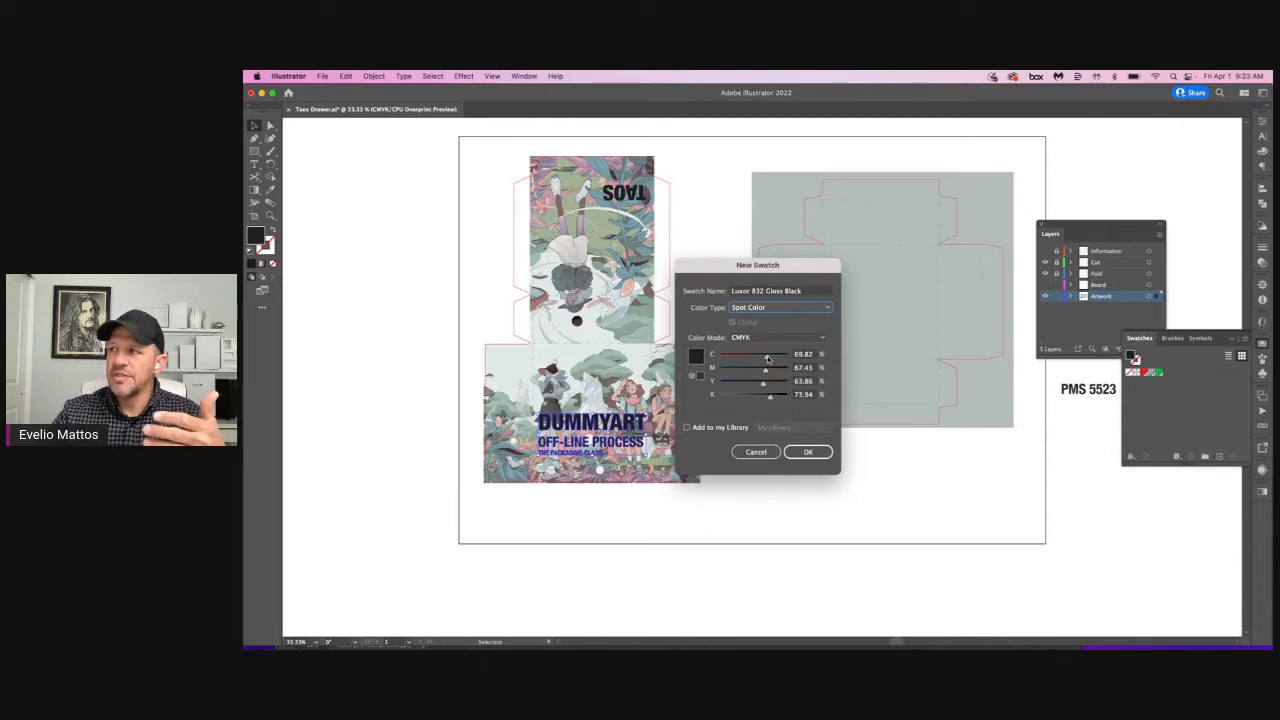
drag(767, 357, 768, 358)
click(780, 338)
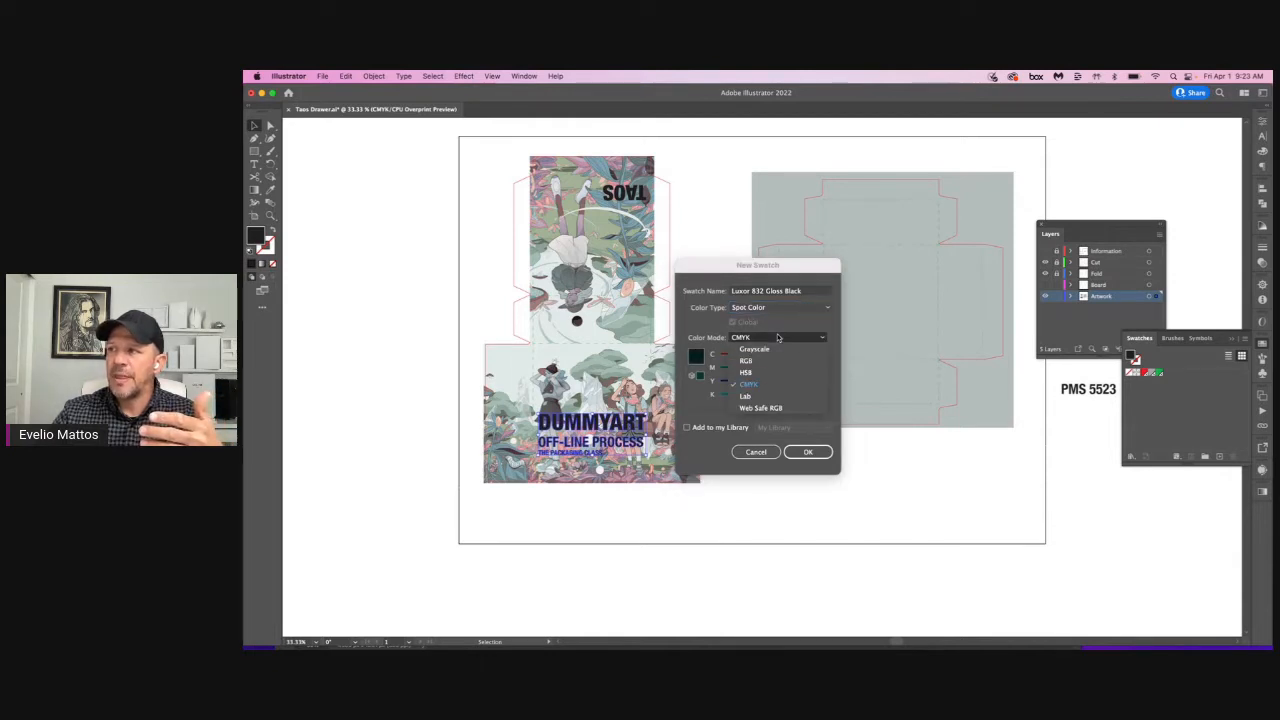
click(764, 351)
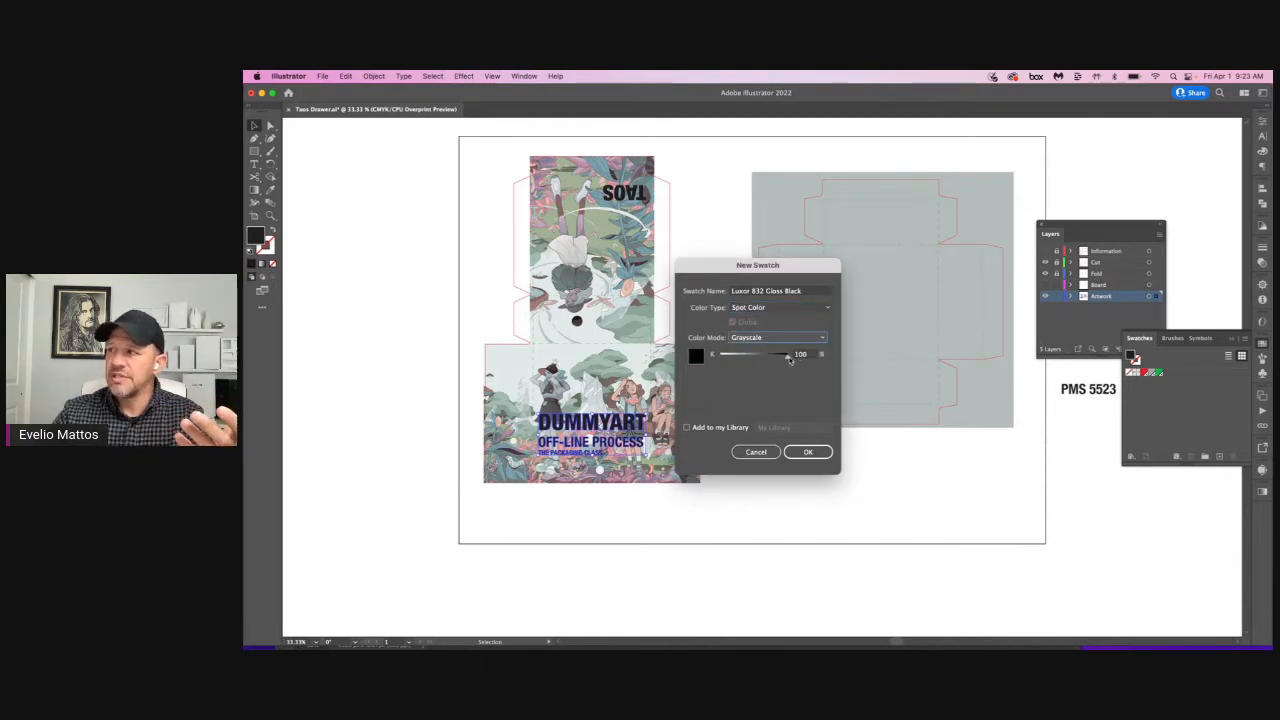
click(808, 451)
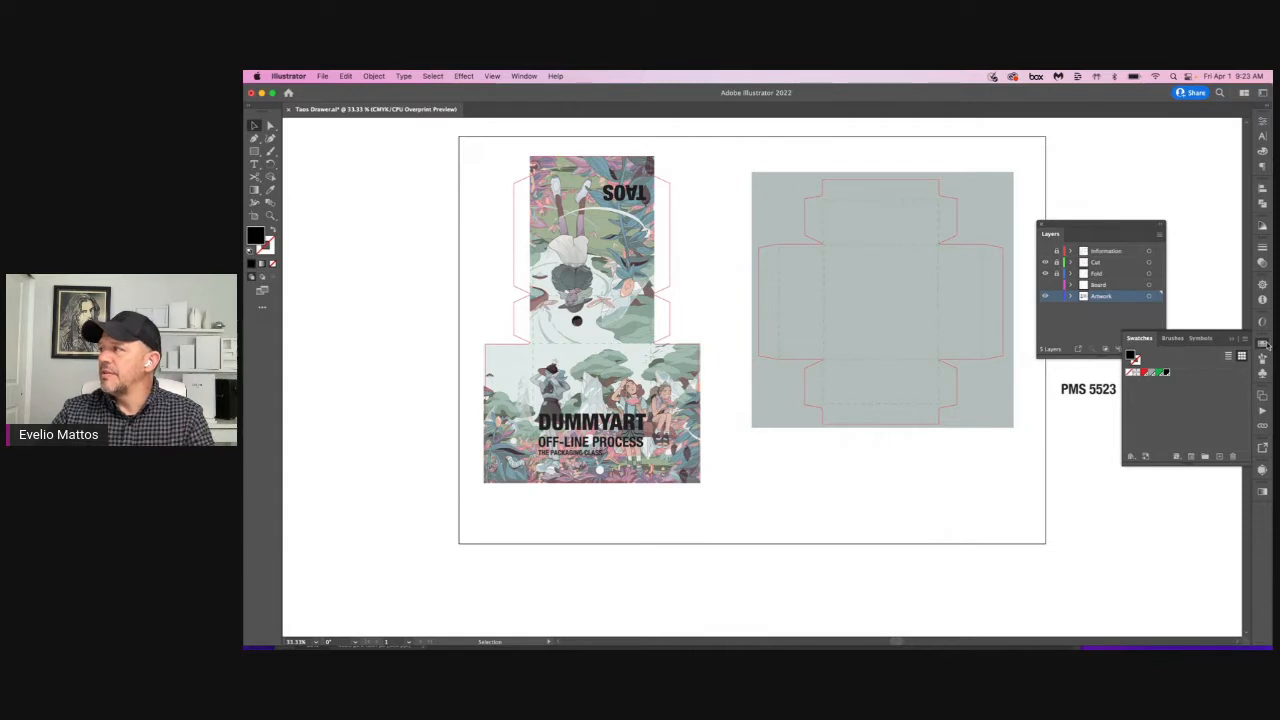
click(1263, 344)
Step: Create a new layer directly above the Artwork layer and name it Foil Stamp
click(1133, 348)
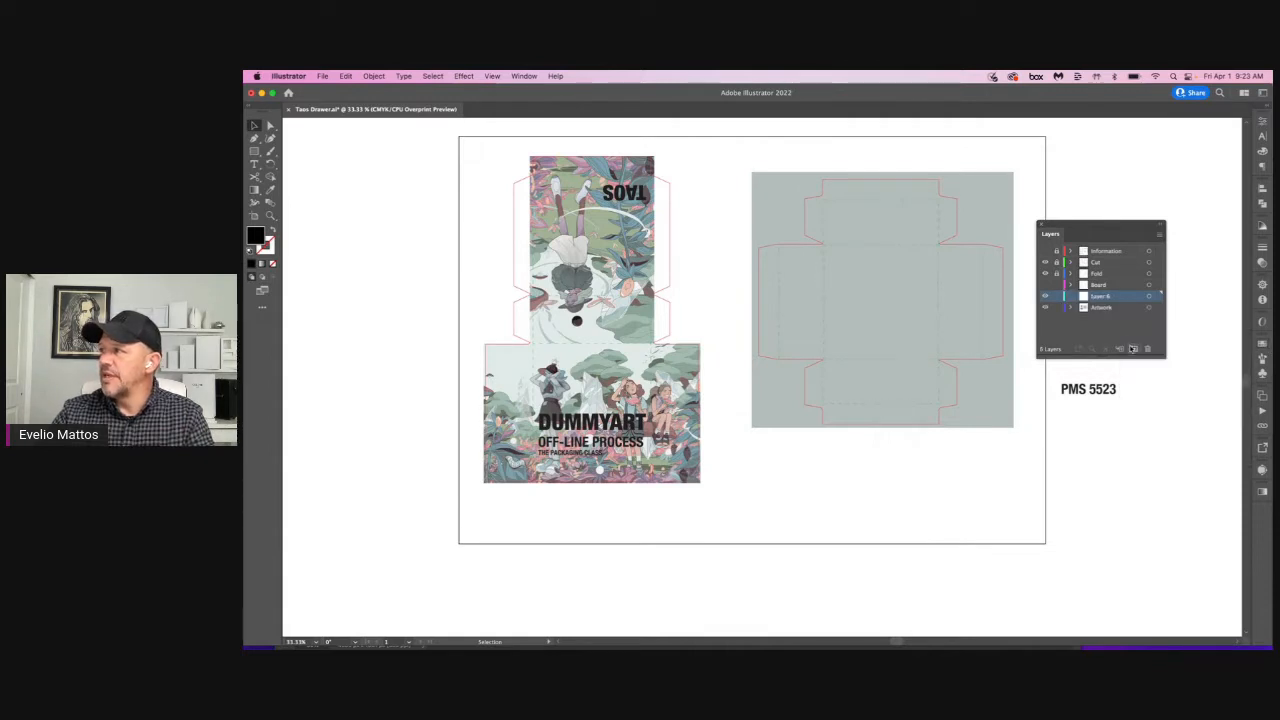
double_click(1101, 296)
text(Foi)
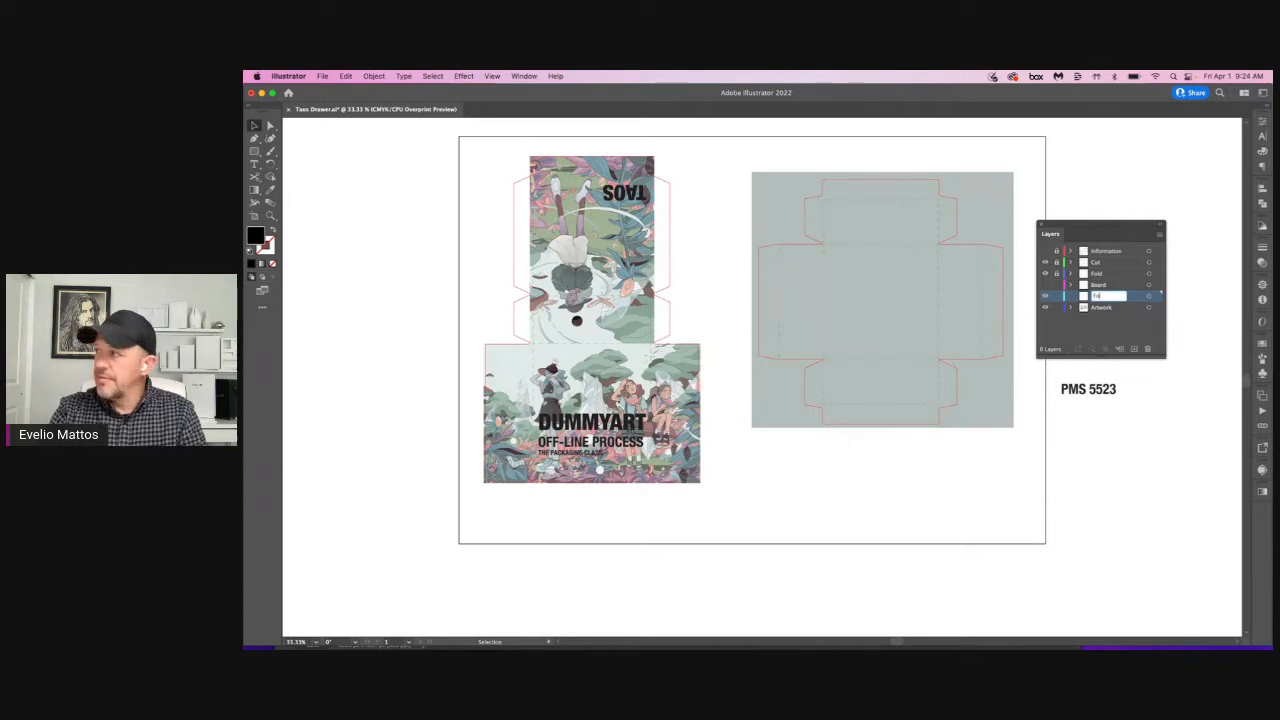
text(l Stamp)
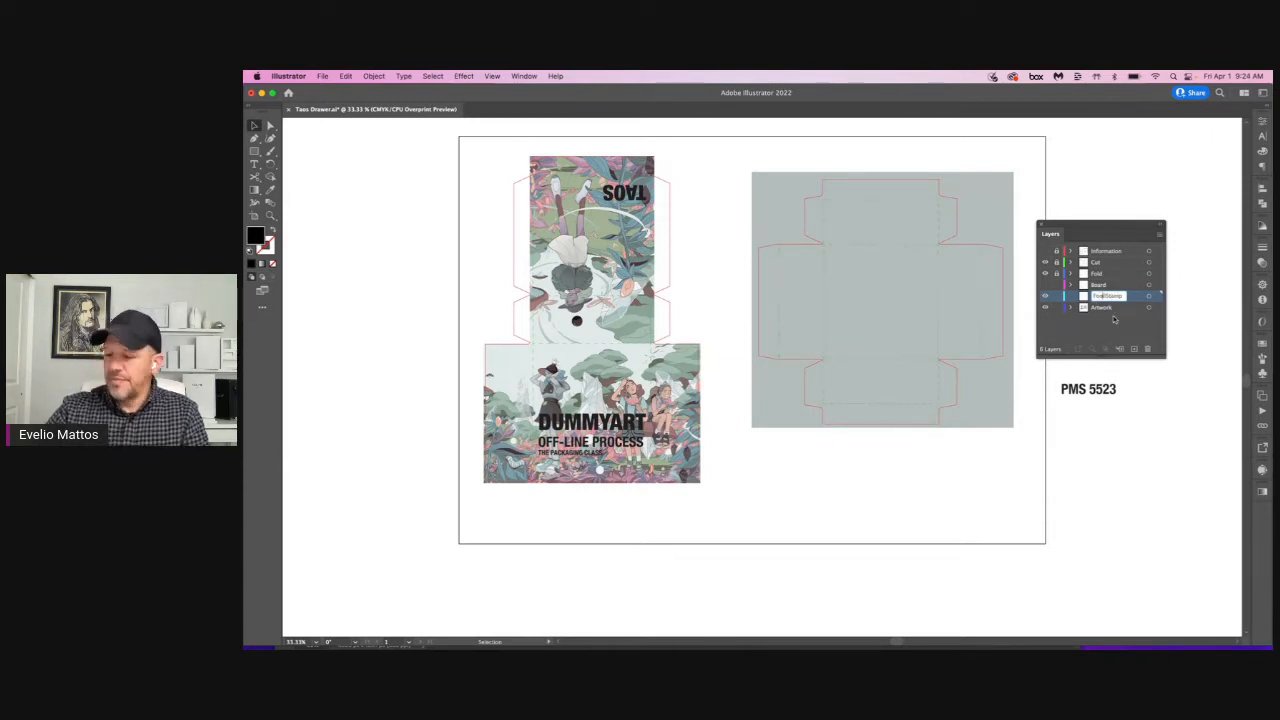
key(Right)
key(Right)
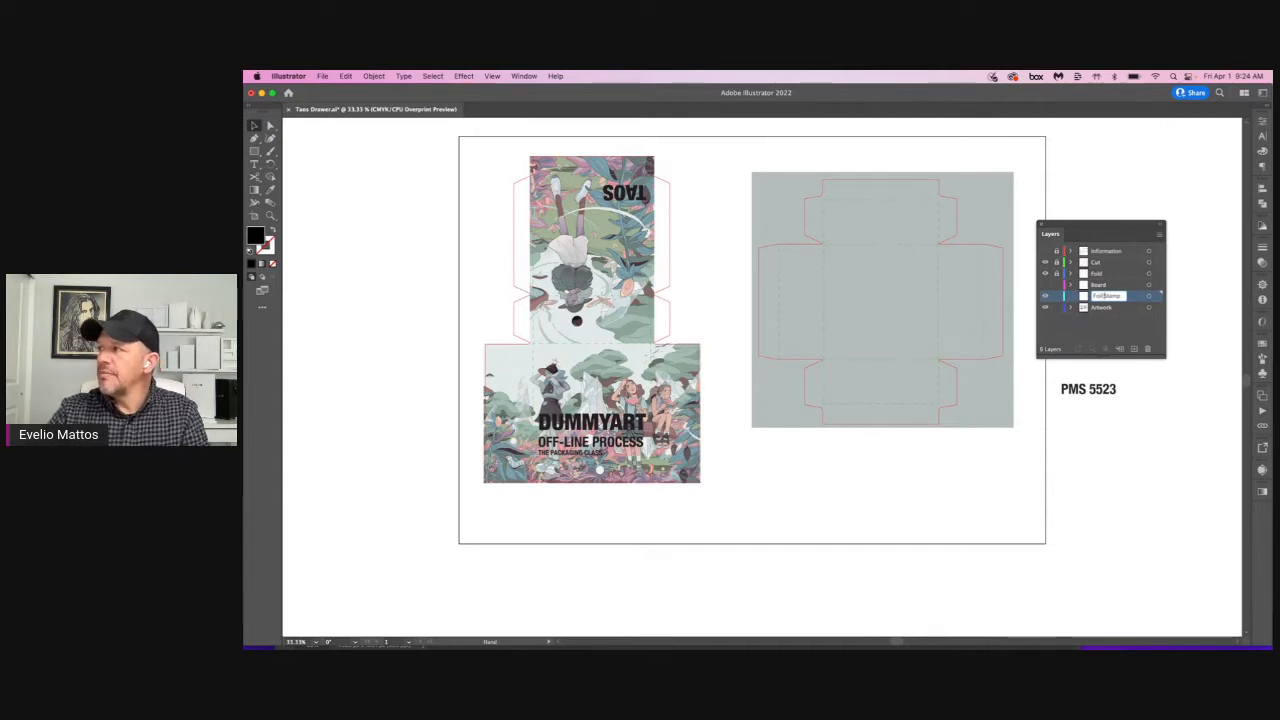
key(Return)
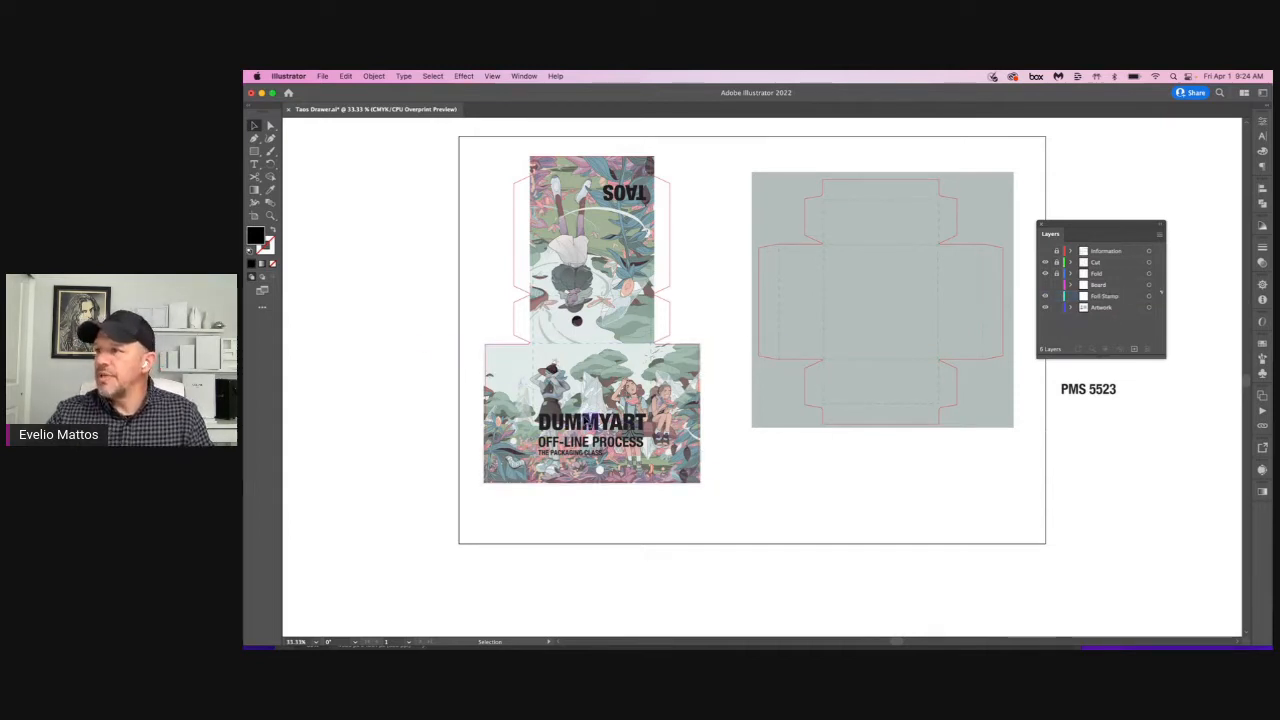
Step: Move the DUMMYART text group from the Artwork layer to the Foil Stamp layer and hide the Artwork layer
click(688, 414)
shift+click(688, 414)
drag(1157, 307, 1158, 296)
click(1045, 307)
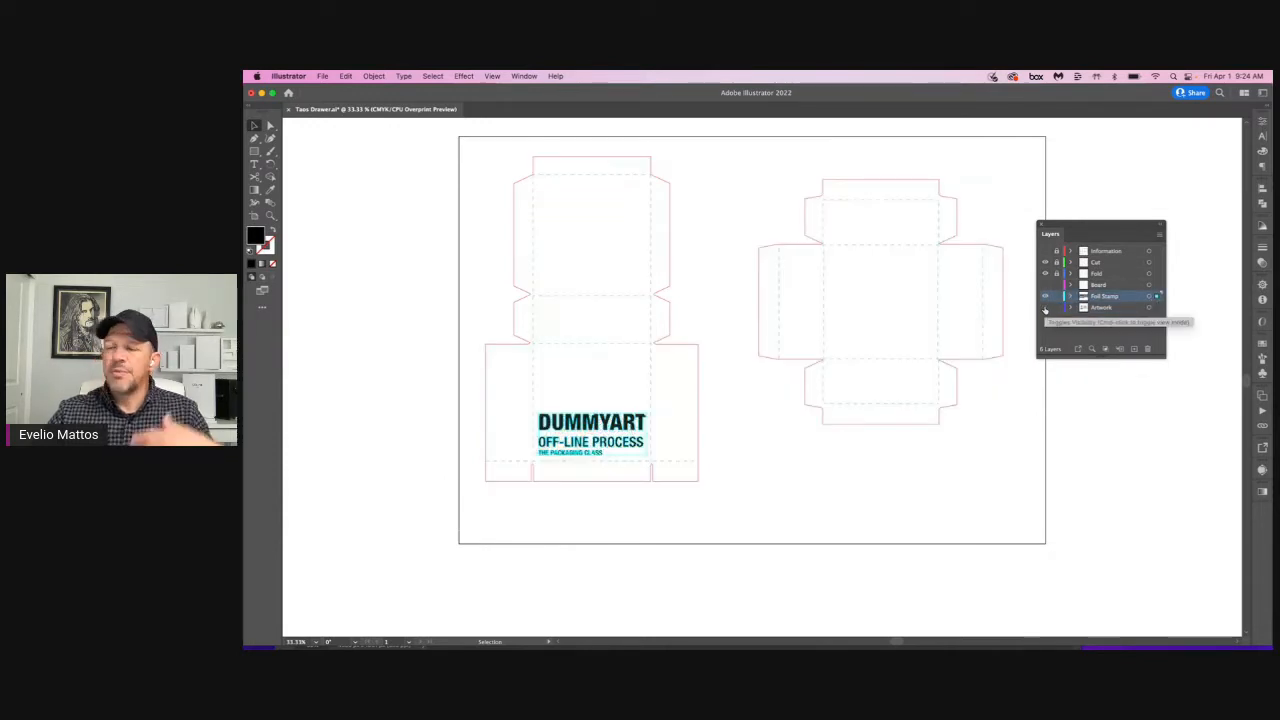
Step: Toggle the Artwork layer's visibility to compare it with the foil-stamp text, leaving the artwork shown
click(1045, 308)
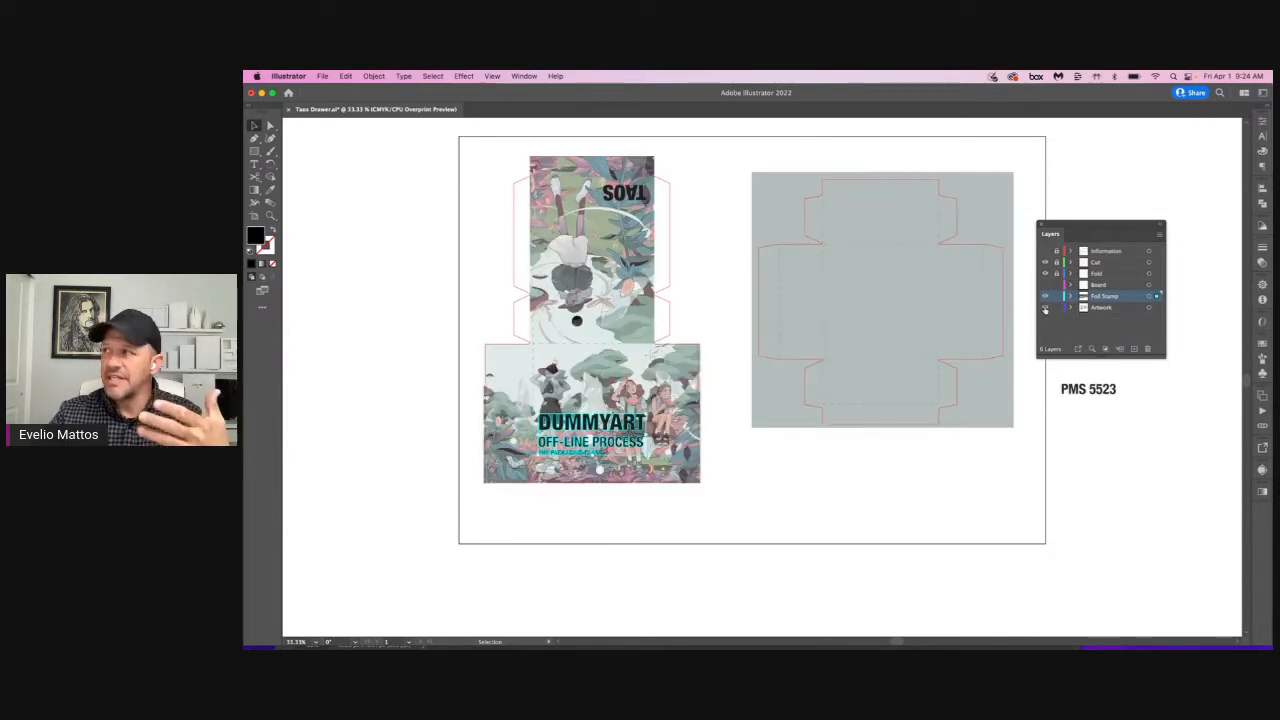
click(1045, 308)
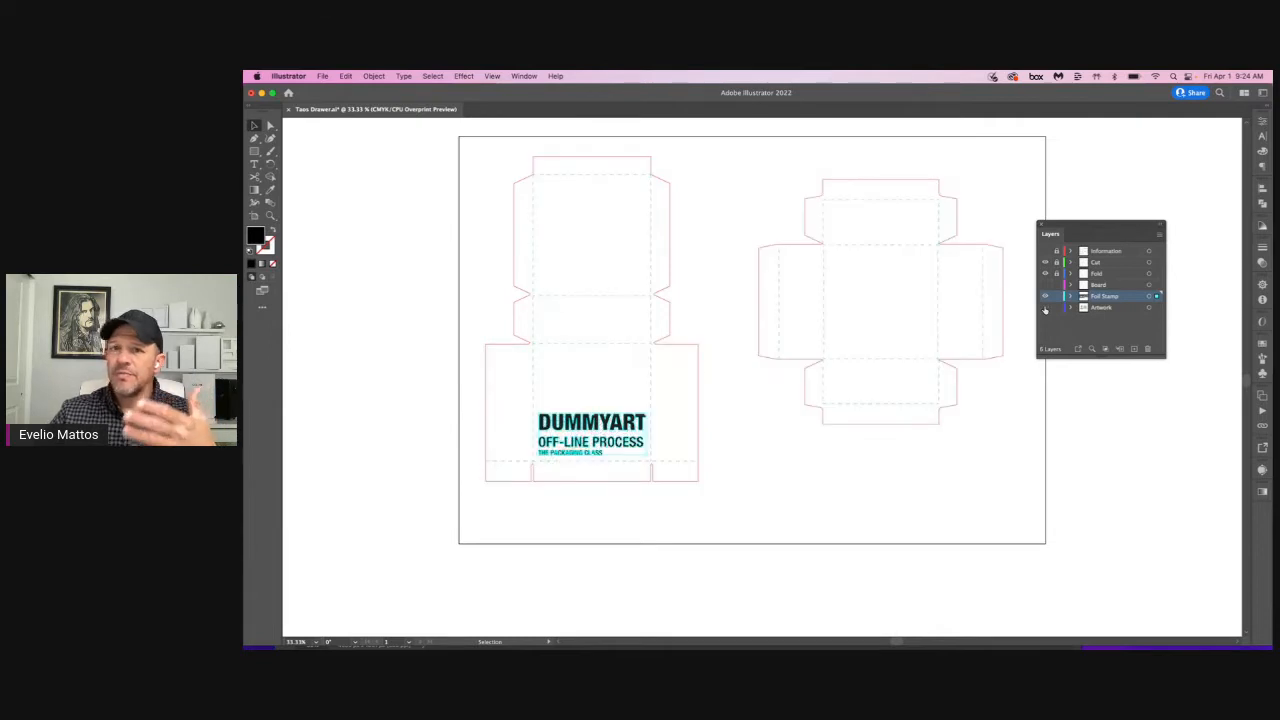
click(1045, 308)
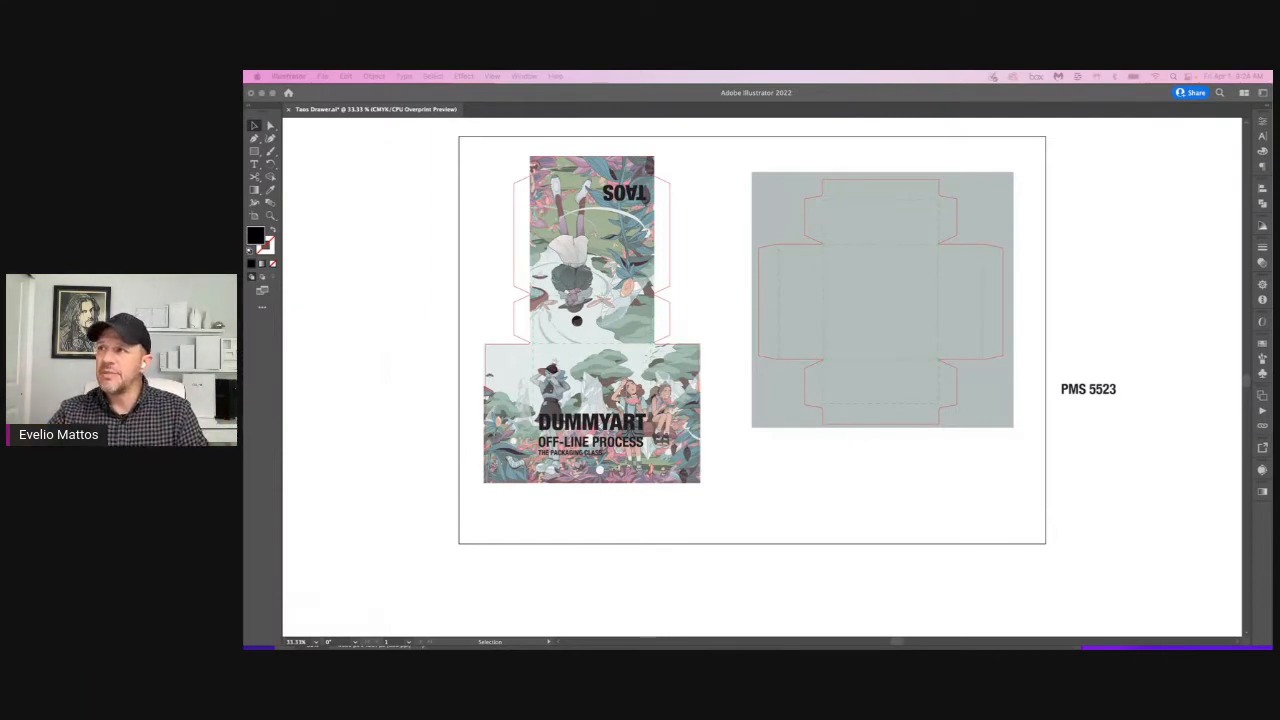
key(F7)
Step: Extend the edge of the upper panel's artwork outward over the adjoining side flap
key(a)
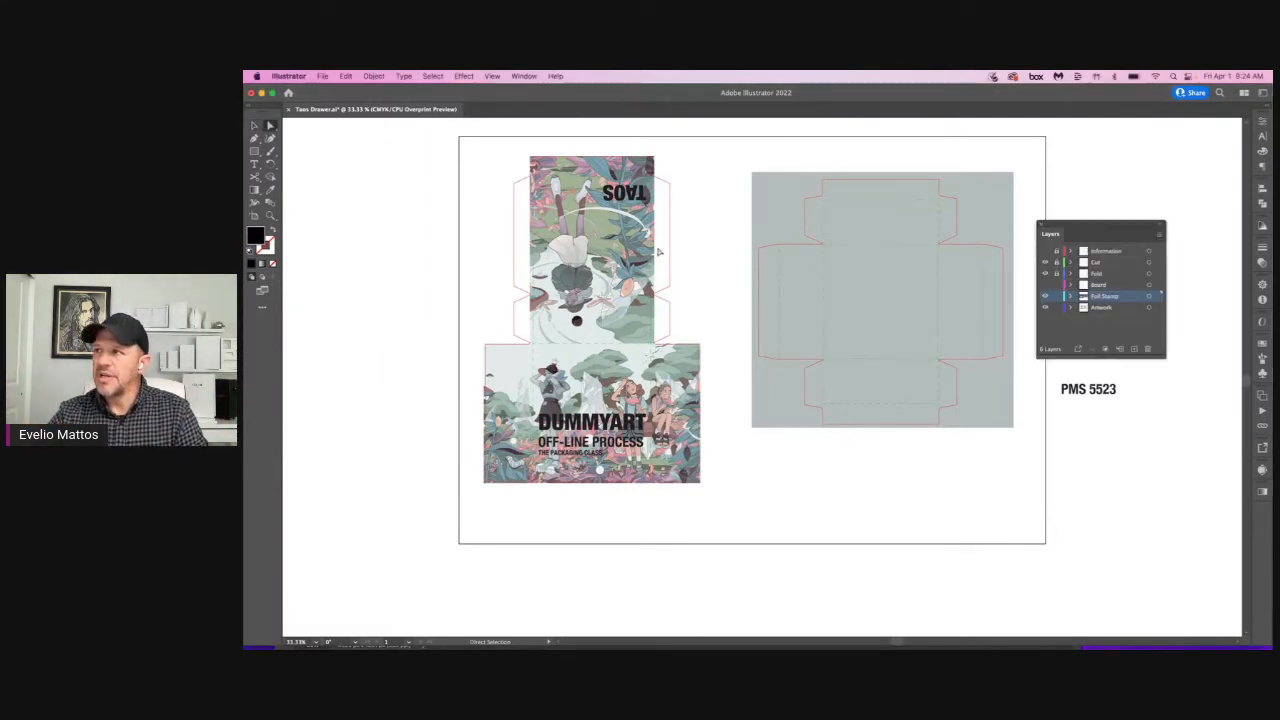
drag(655, 251, 673, 251)
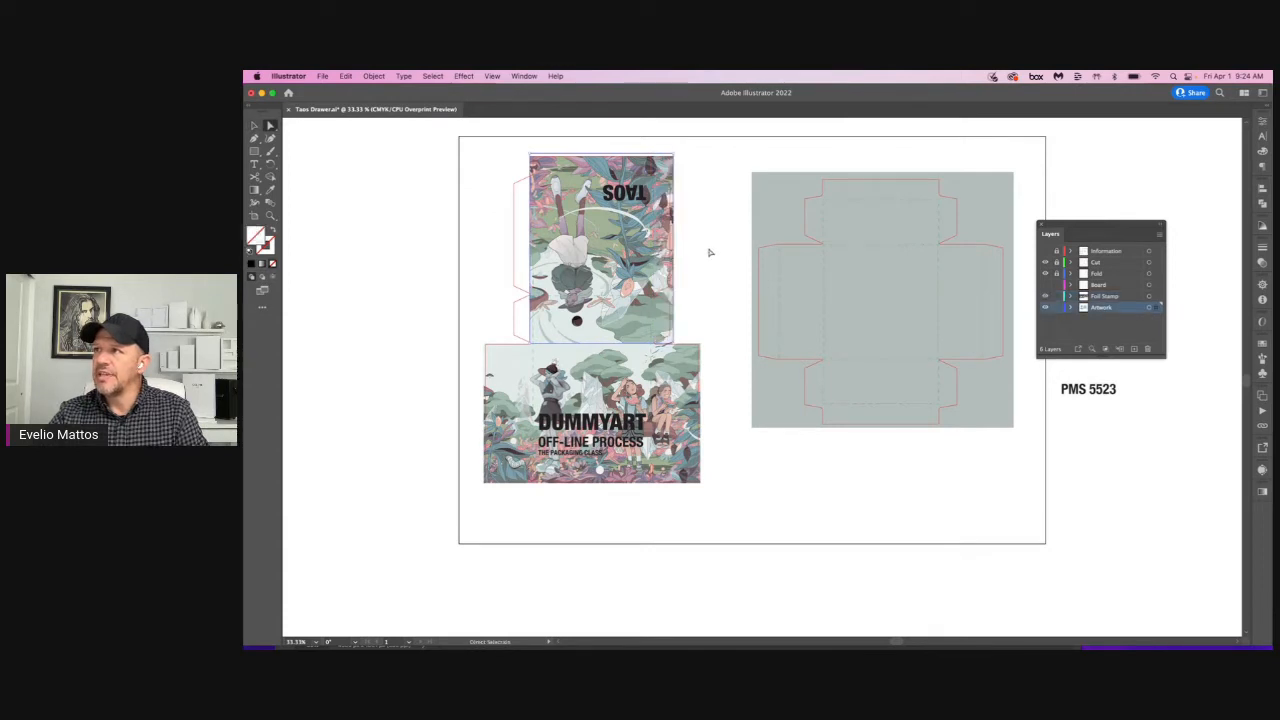
click(708, 250)
Step: Try a narrow white-filled rectangle on the side flap, and undo it along with the artwork extension
key(m)
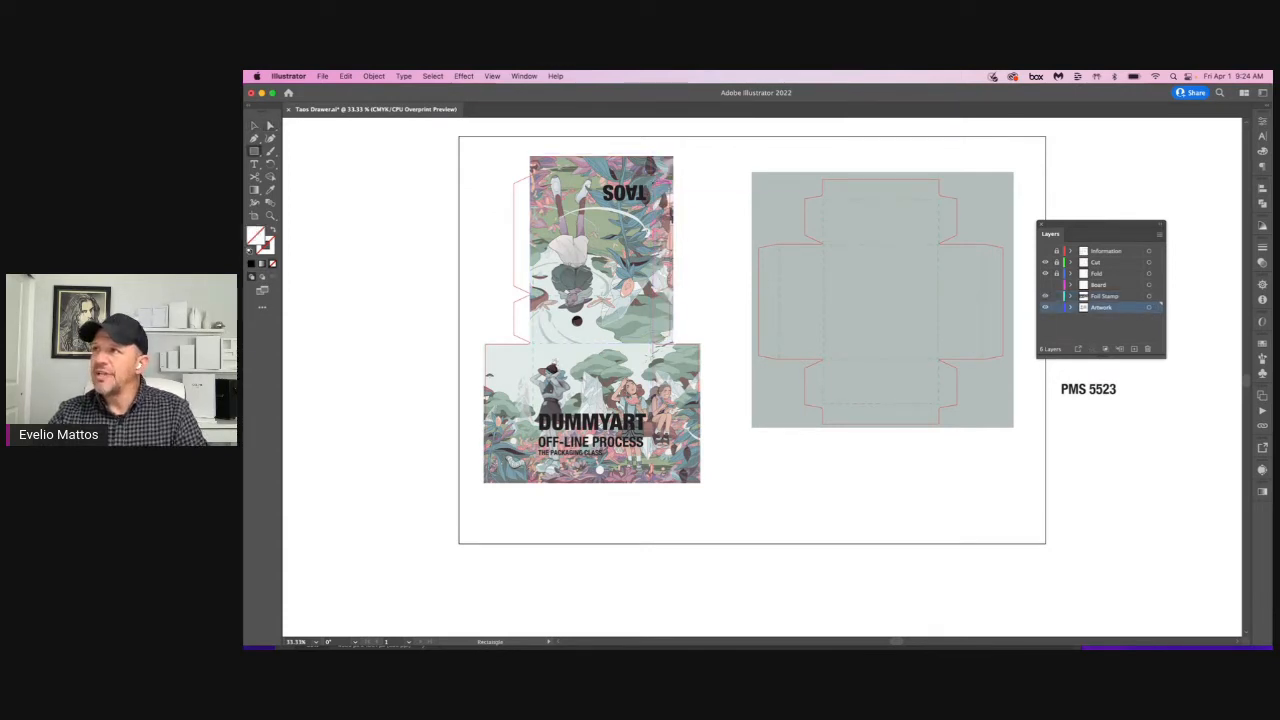
key(i)
click(696, 254)
key(v)
click(713, 281)
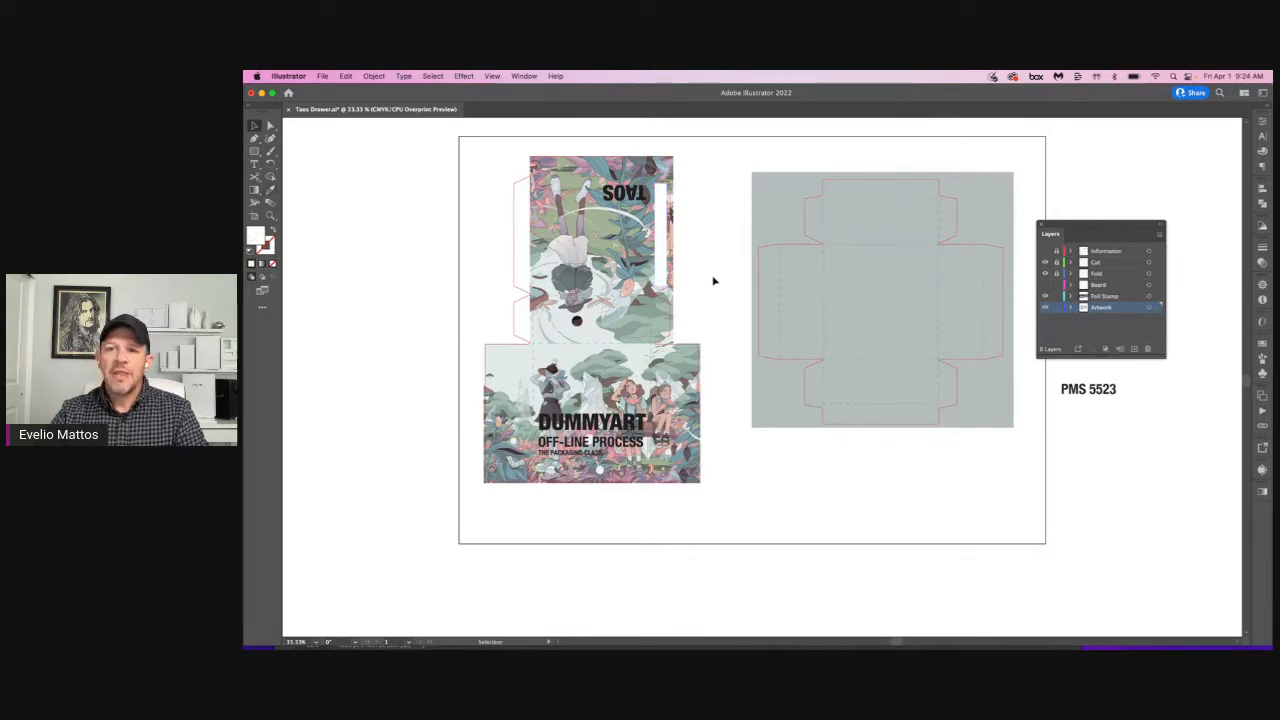
key(super+z)
key(super+z)
key(super+z)
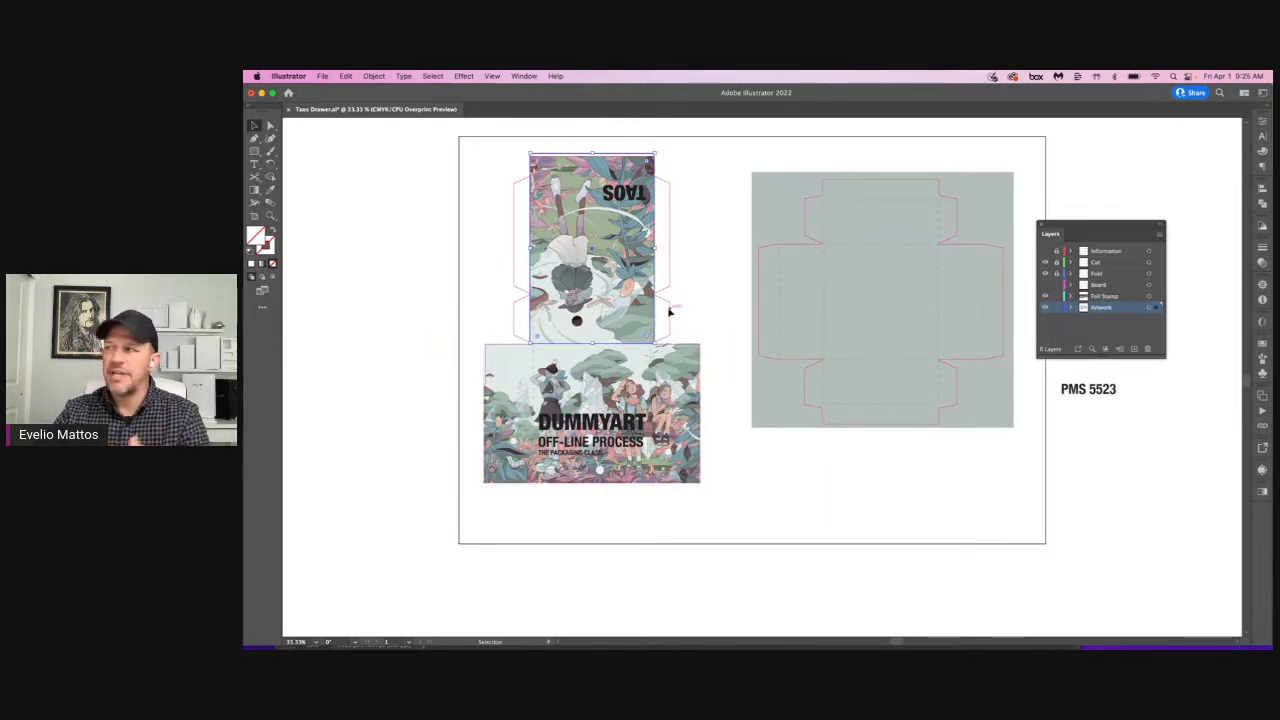
Step: Deselect the artwork and briefly hide the Foil Stamp layer to check what it contains
click(840, 478)
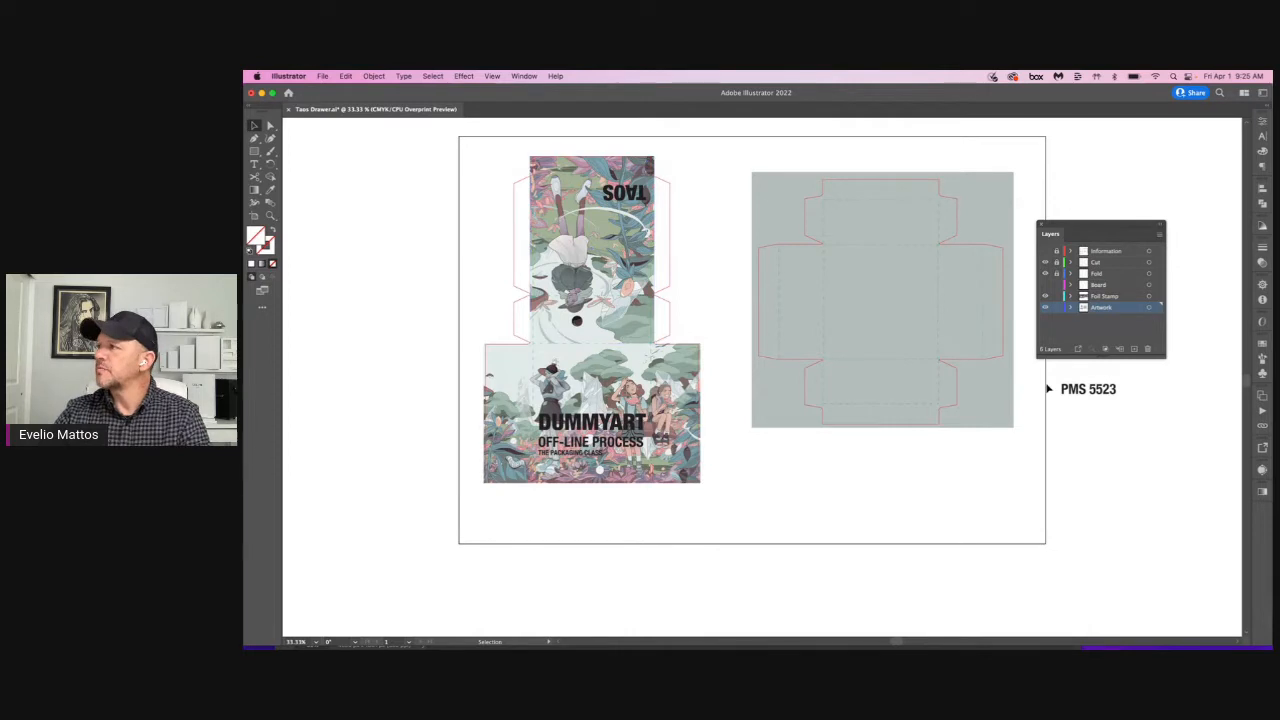
click(1046, 297)
click(1046, 297)
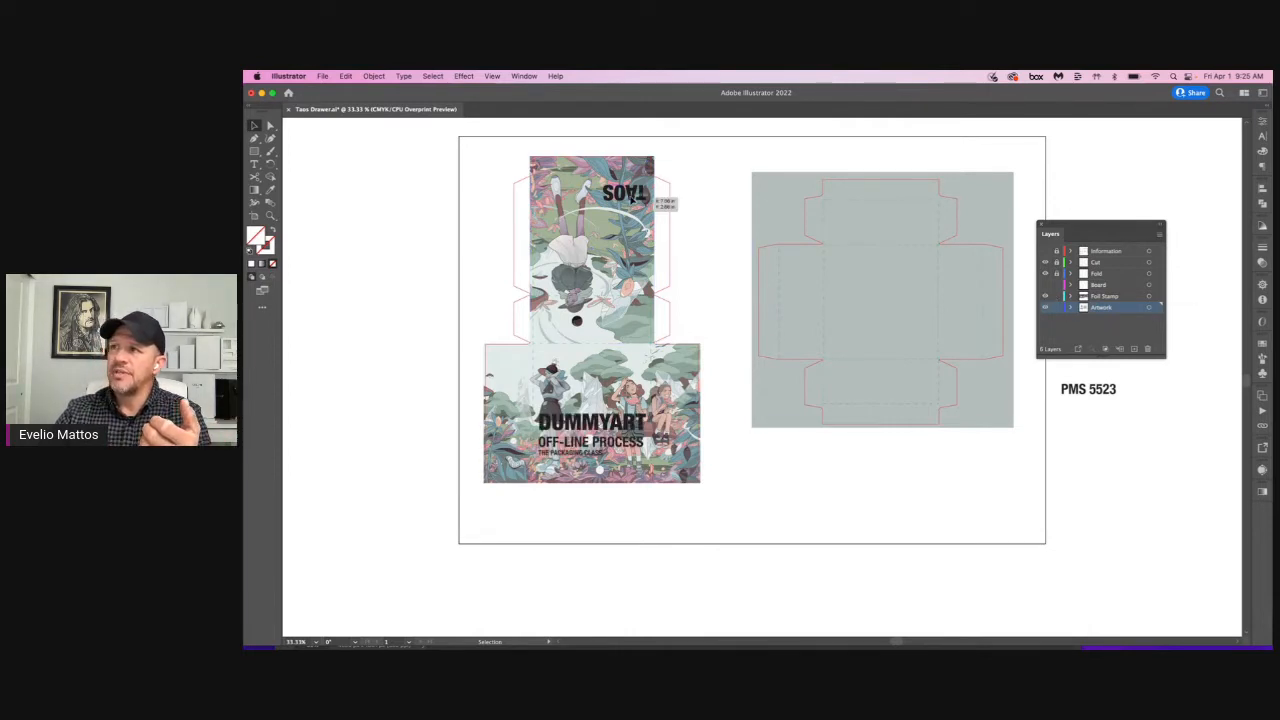
Step: Convert the upside-down TAOS text on the upper panel to outlines
click(633, 197)
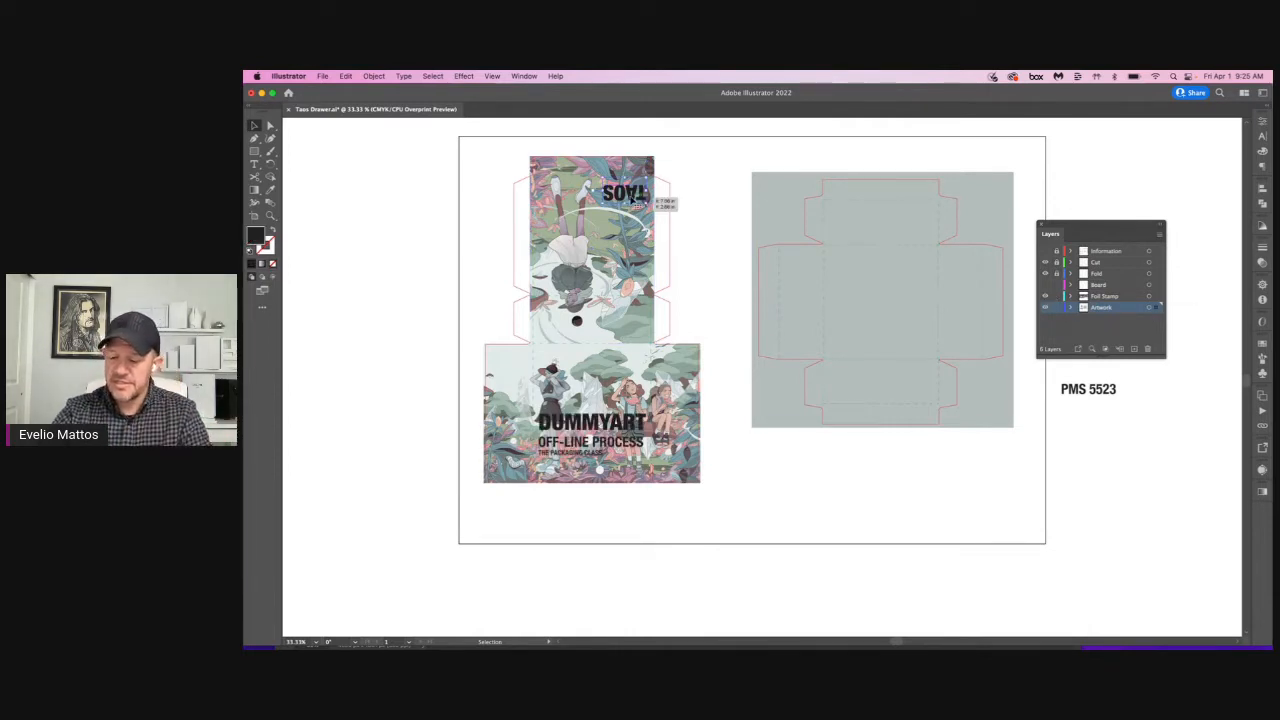
key(super+shift+o)
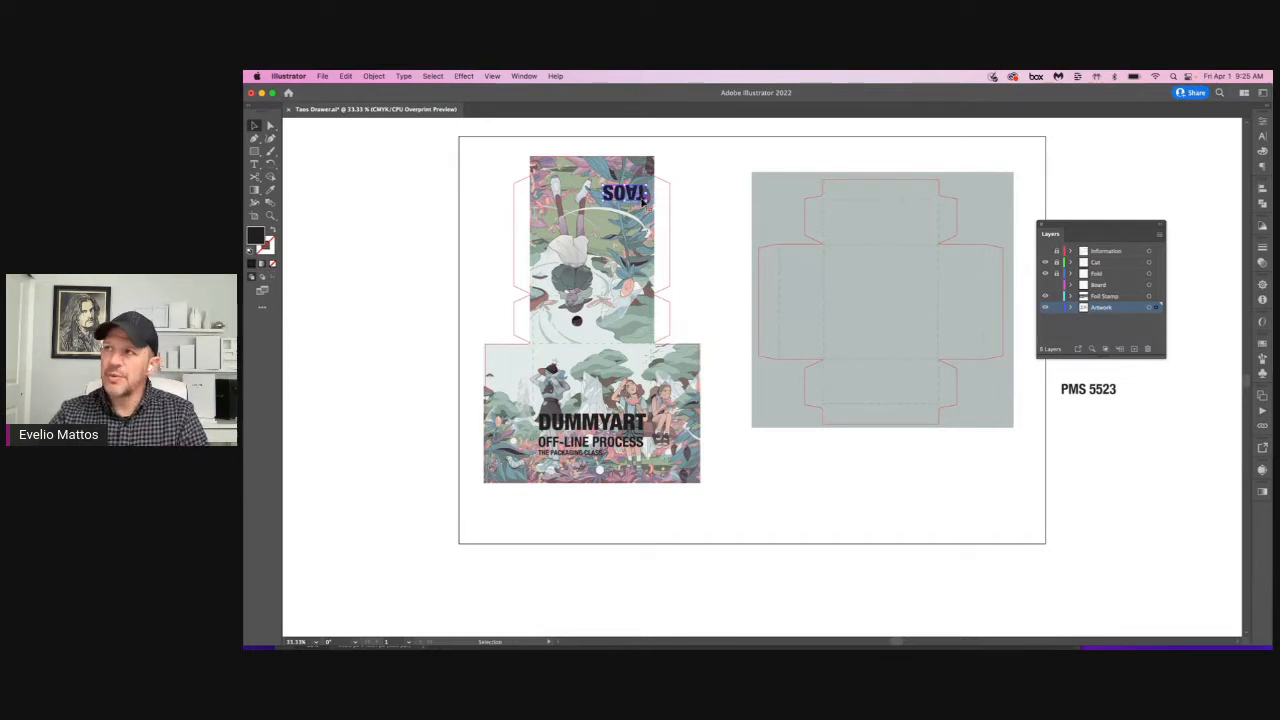
key(super+space)
drag(585, 163, 686, 224)
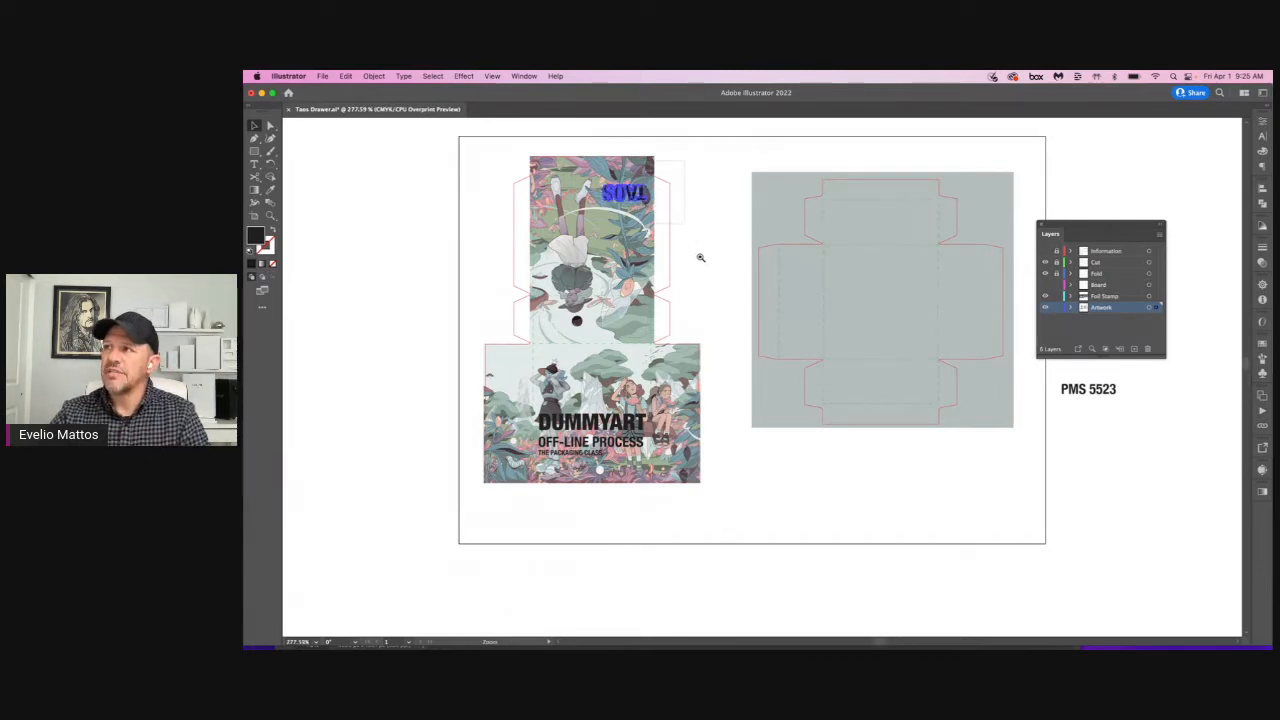
Step: Switch the TAOS lettering's fill from RGB to CMYK and set it to plain 100% black
click(1262, 150)
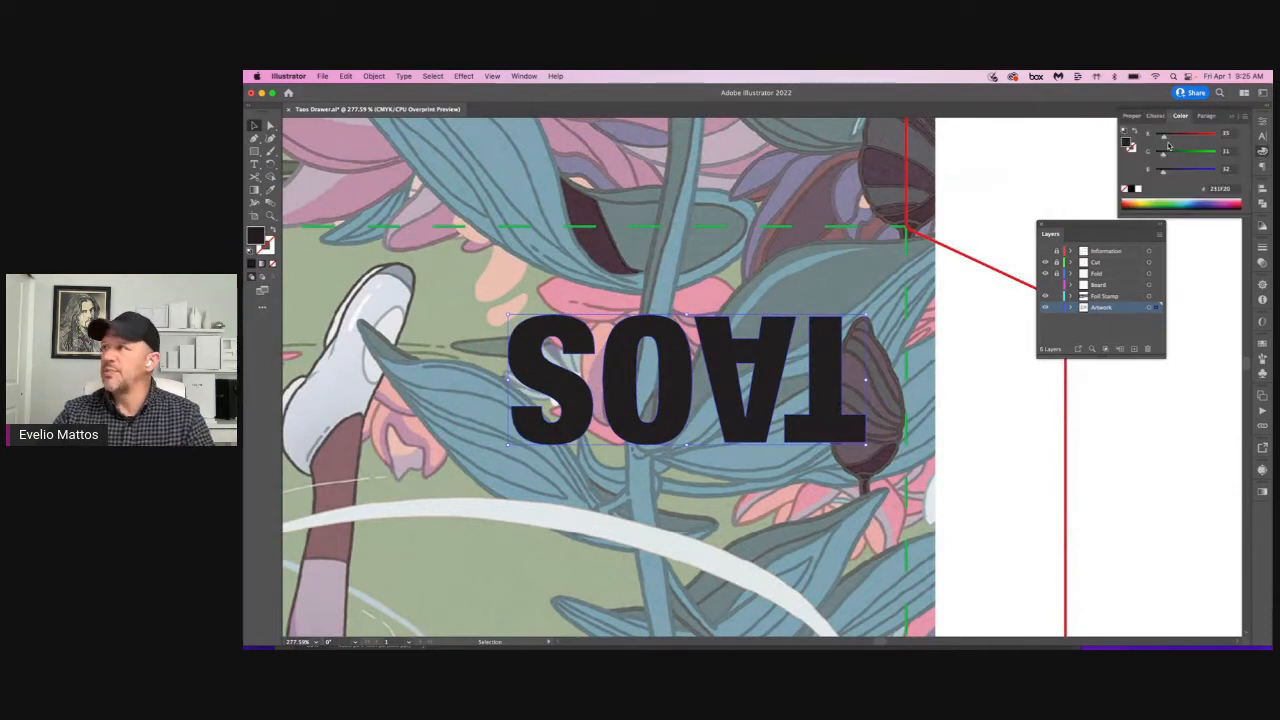
click(1245, 117)
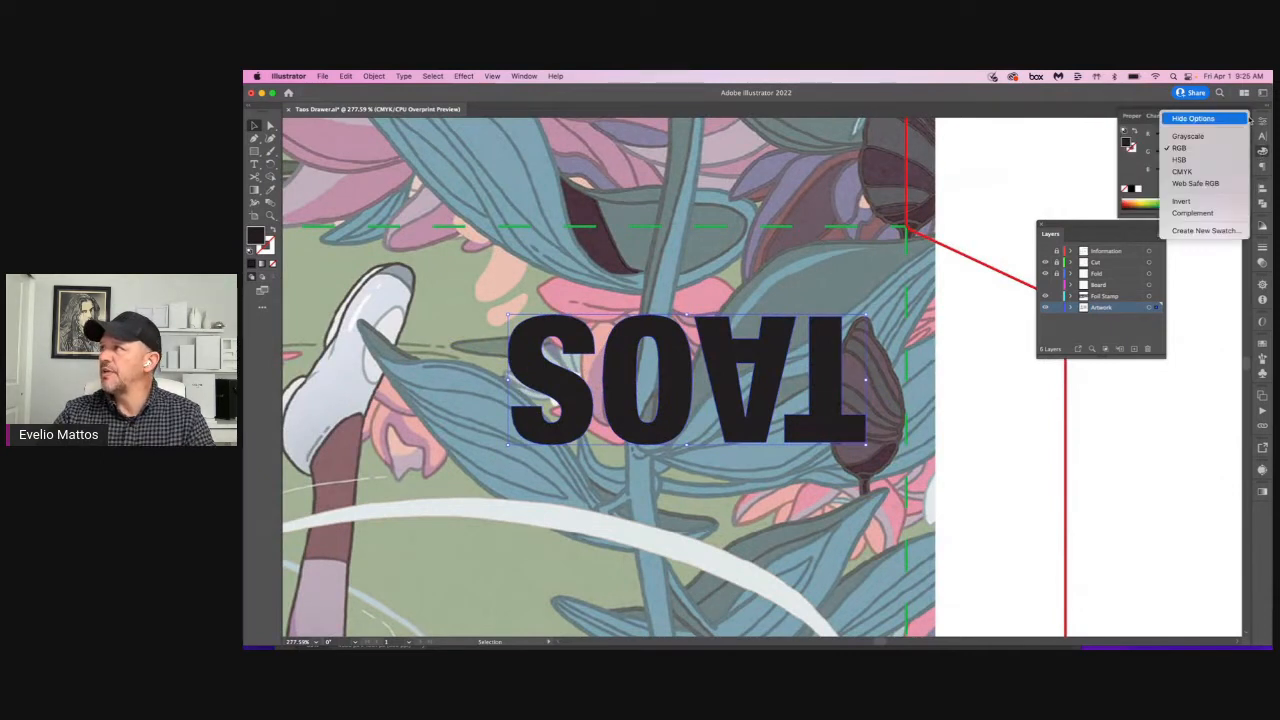
click(1201, 172)
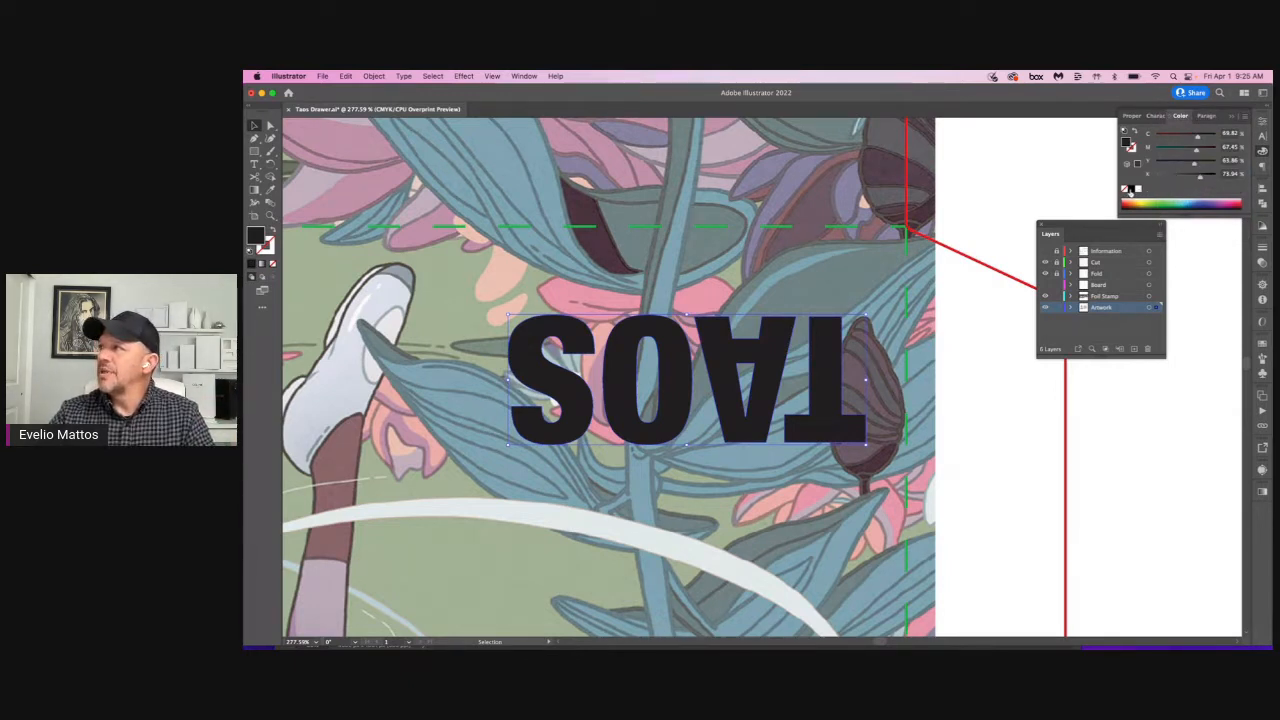
click(1130, 189)
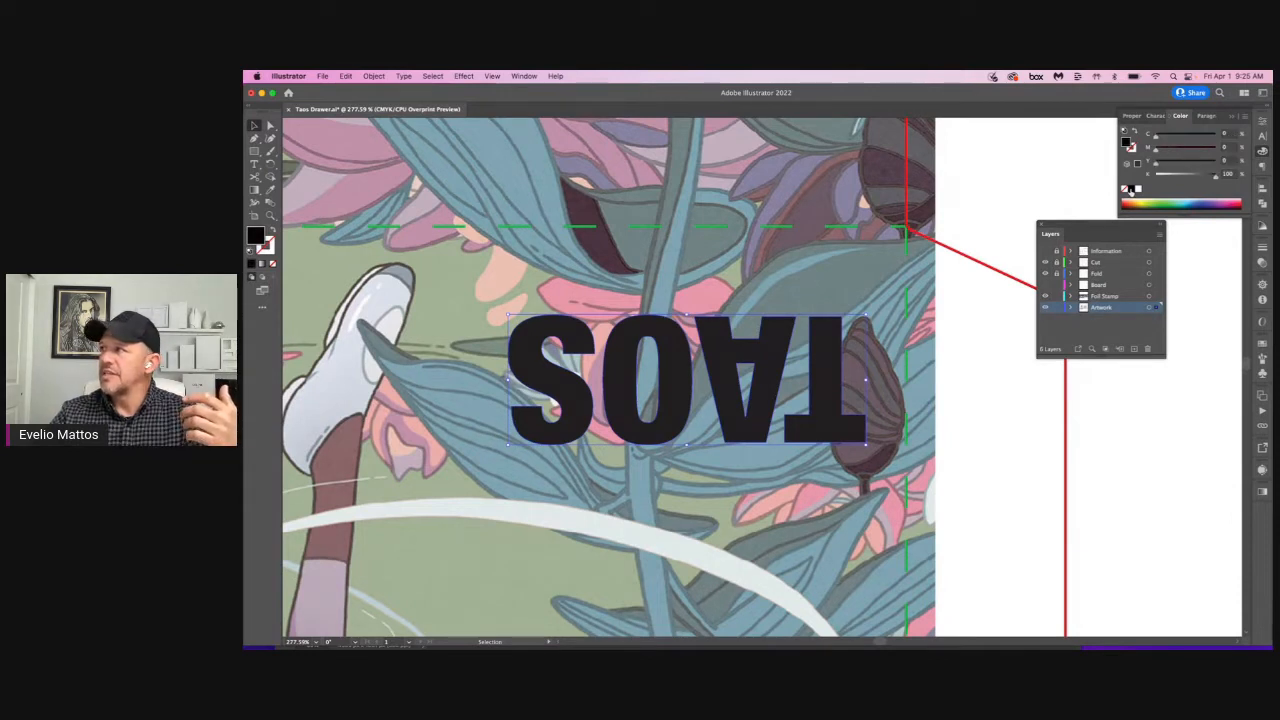
Step: Switch the TAOS fill's color mode to Grayscale and back to CMYK
click(1245, 117)
click(1205, 136)
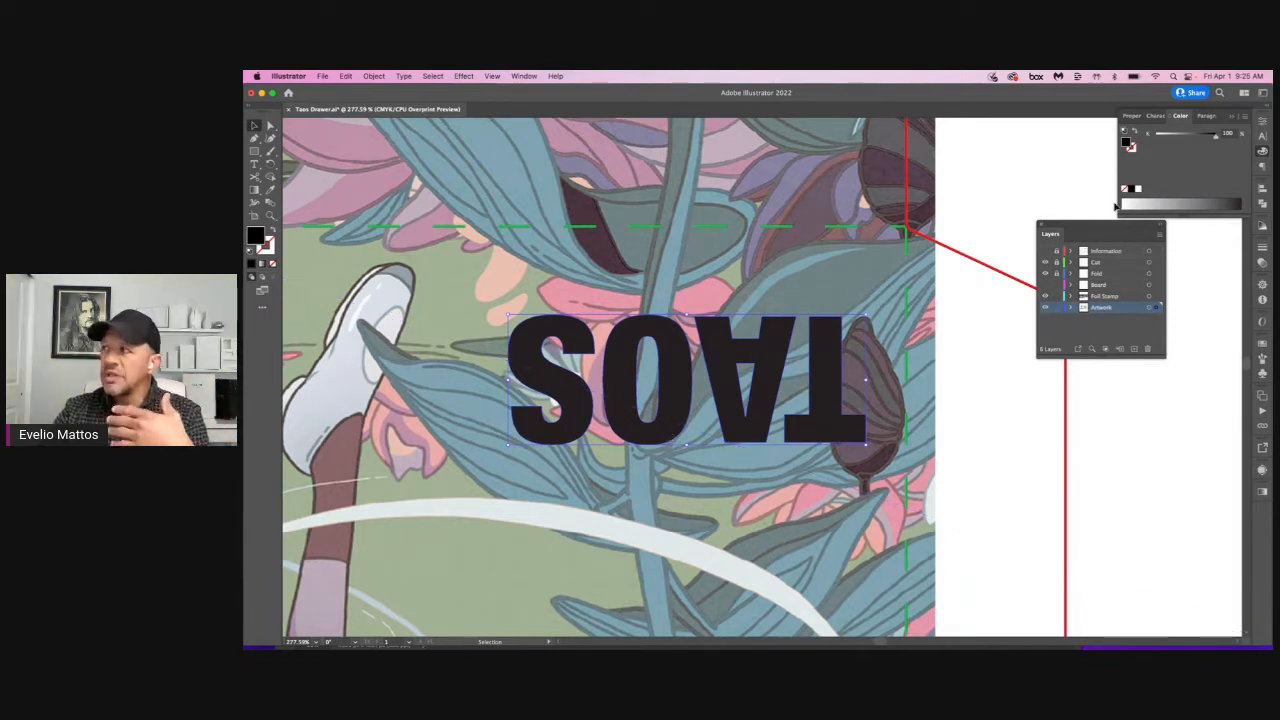
click(1242, 117)
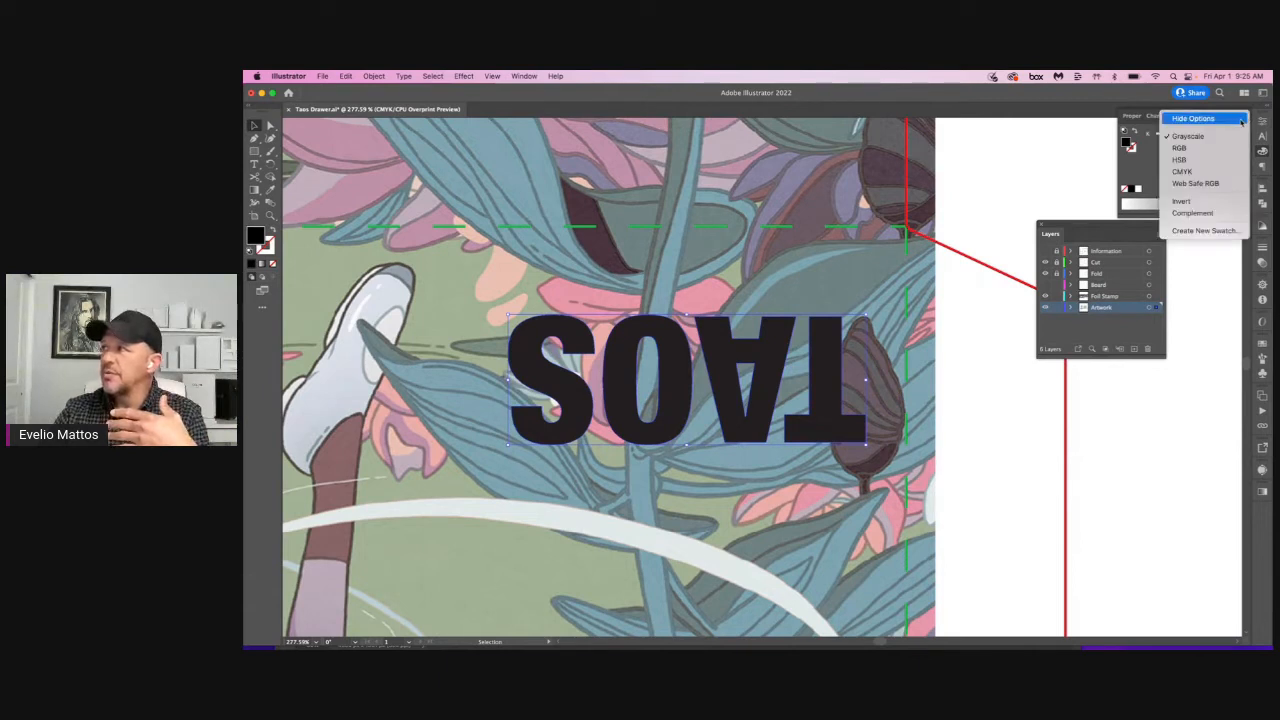
click(1228, 171)
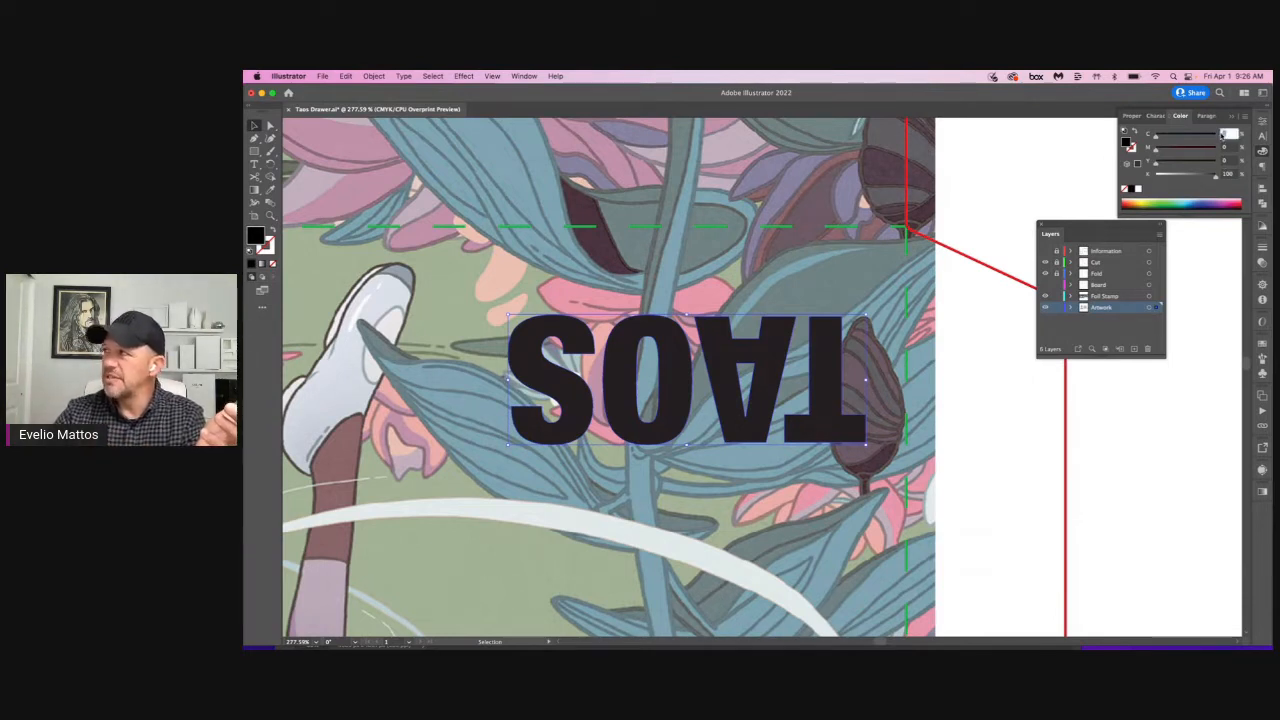
Step: Make the TAOS fill a rich black by adding 40% cyan, 30% magenta and 30% yellow, and deselect it
text(30)
key(Return)
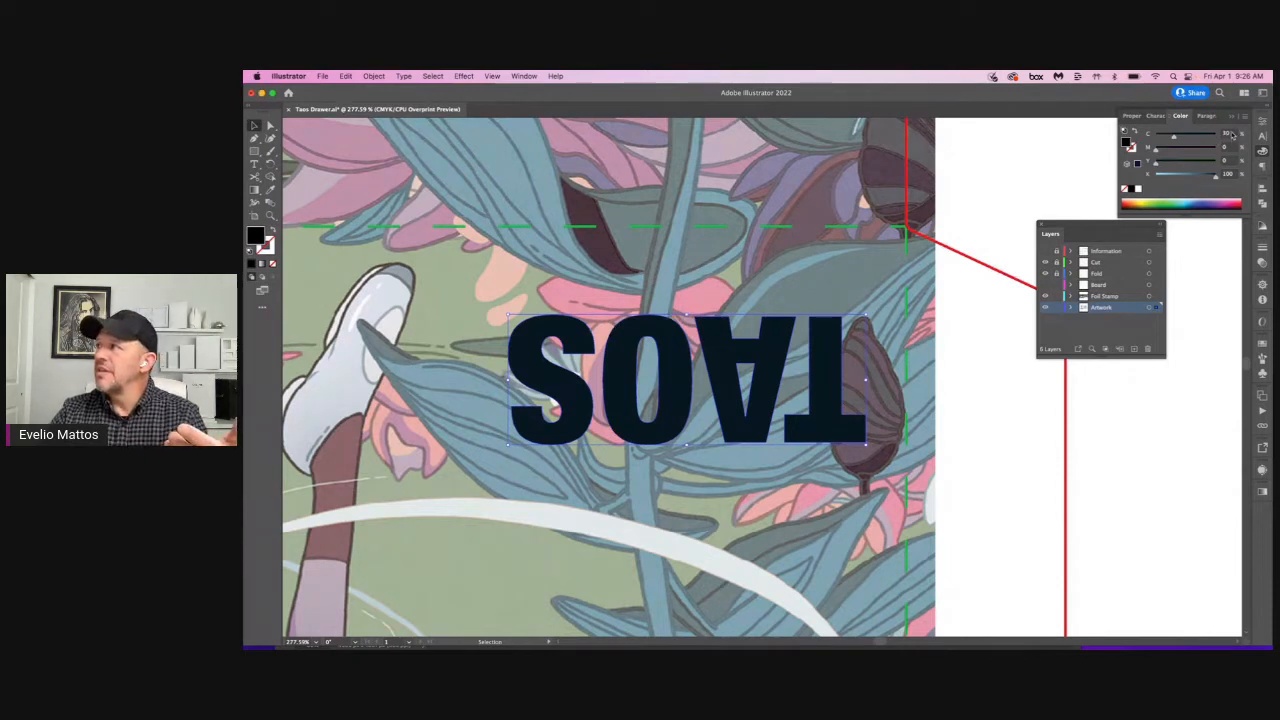
drag(1233, 134, 1216, 134)
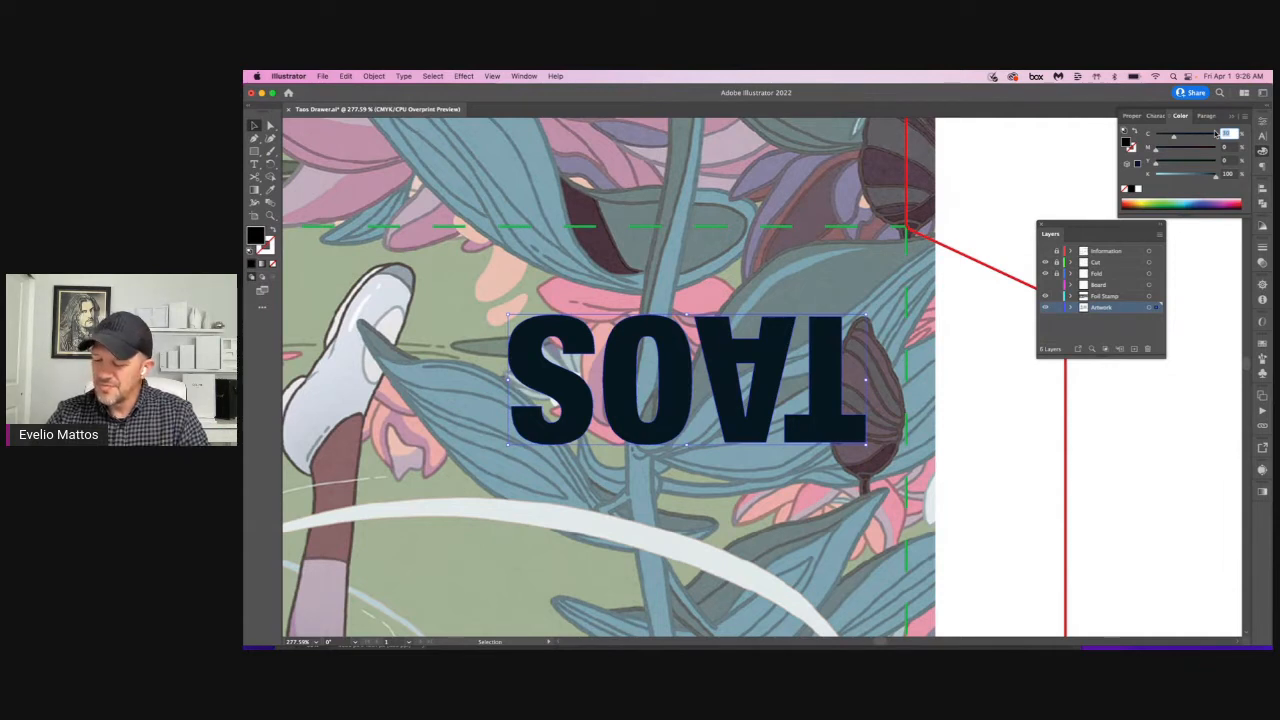
text(4)
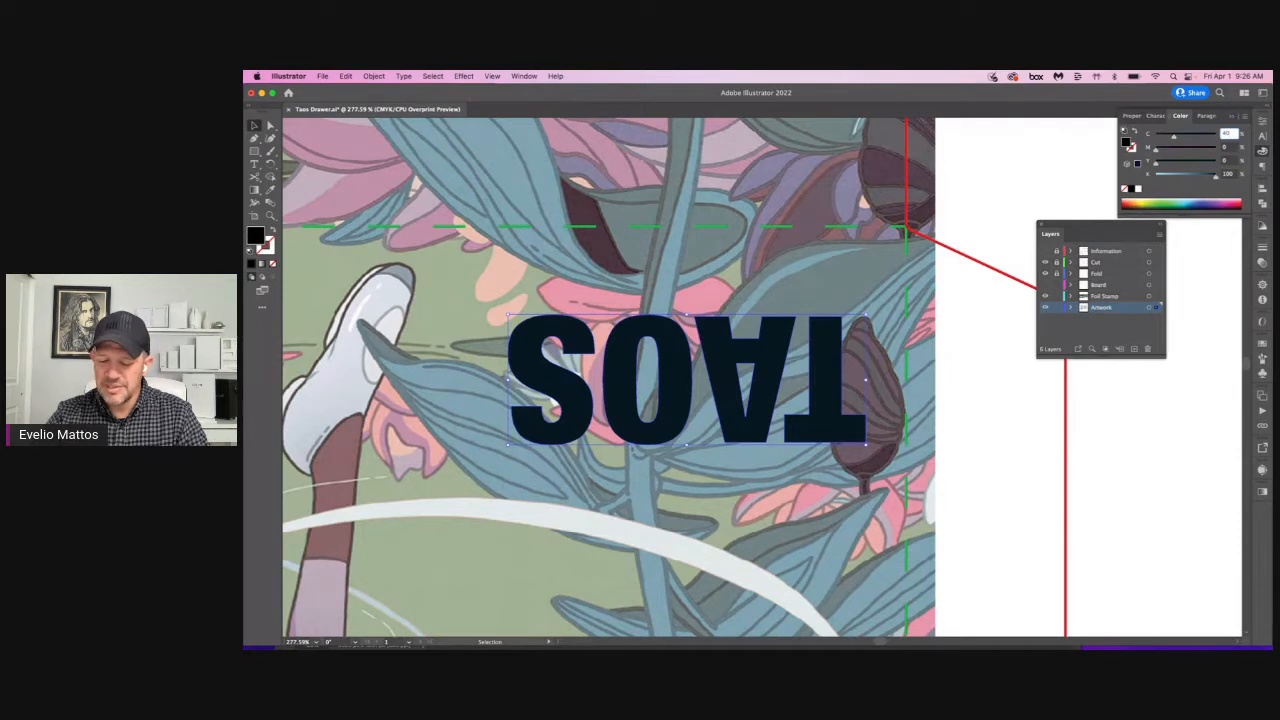
key(Tab)
text(30)
key(Tab)
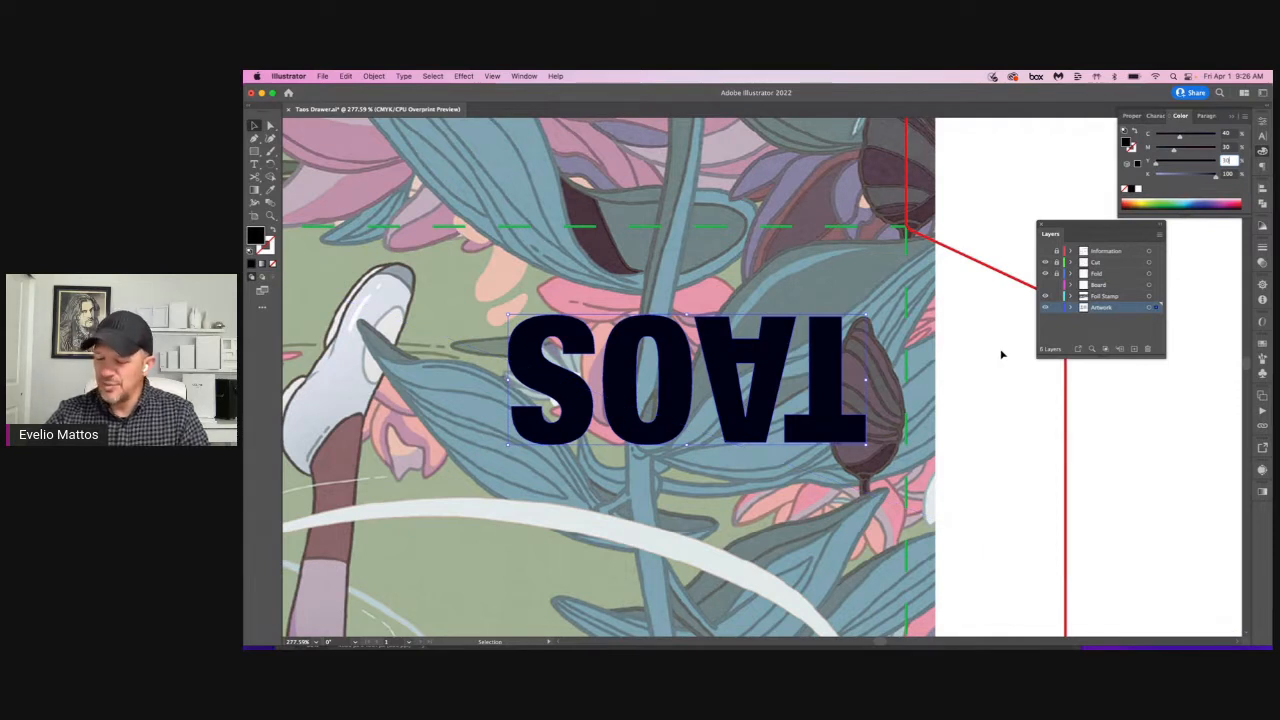
text(30)
key(Return)
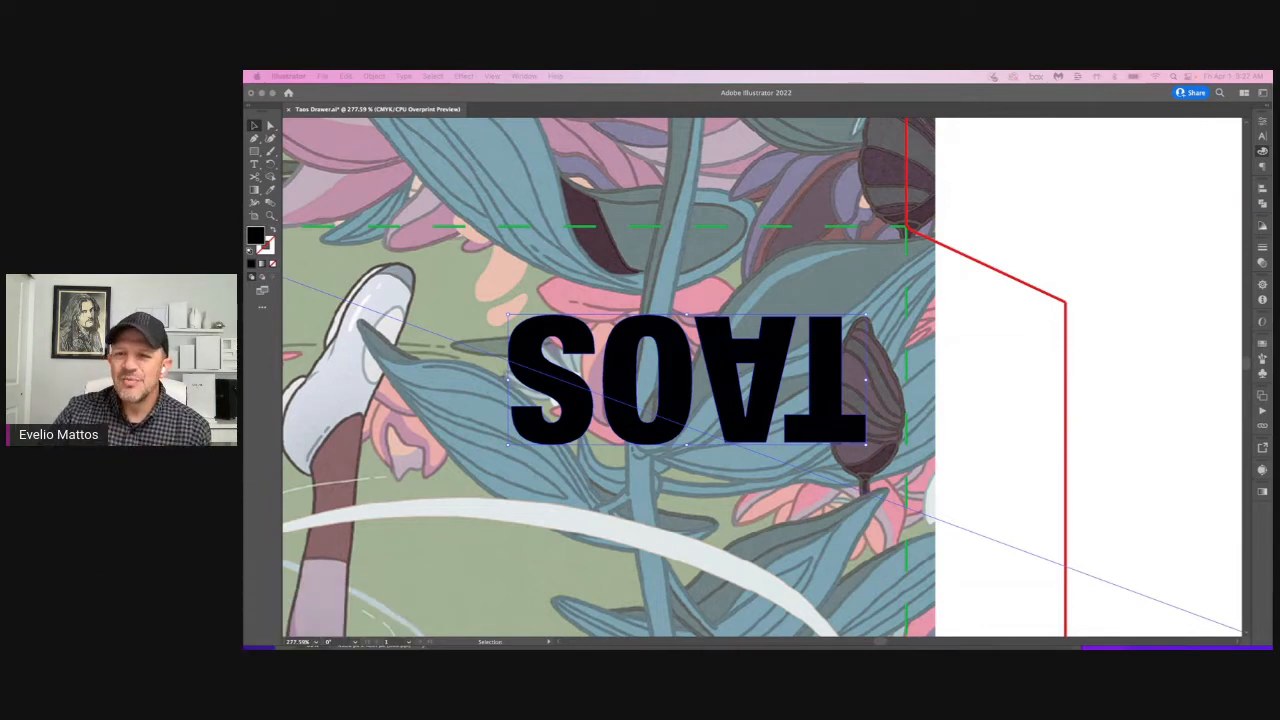
click(936, 273)
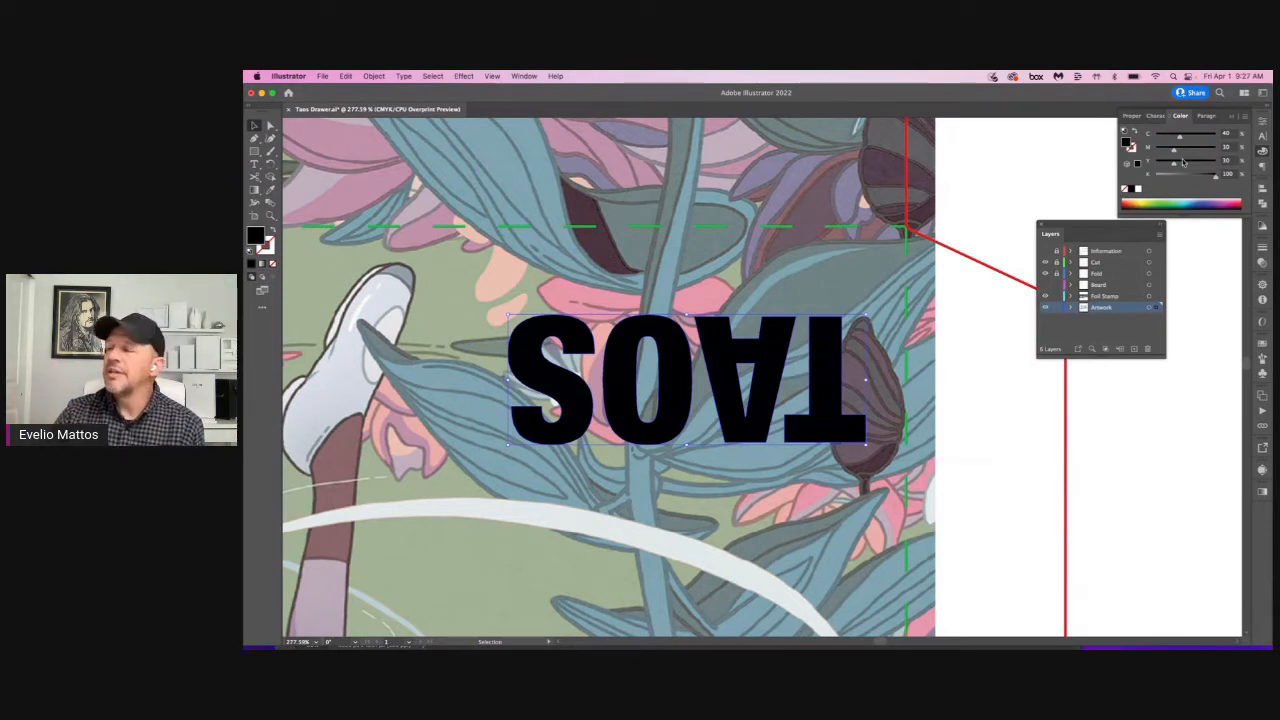
click(1035, 166)
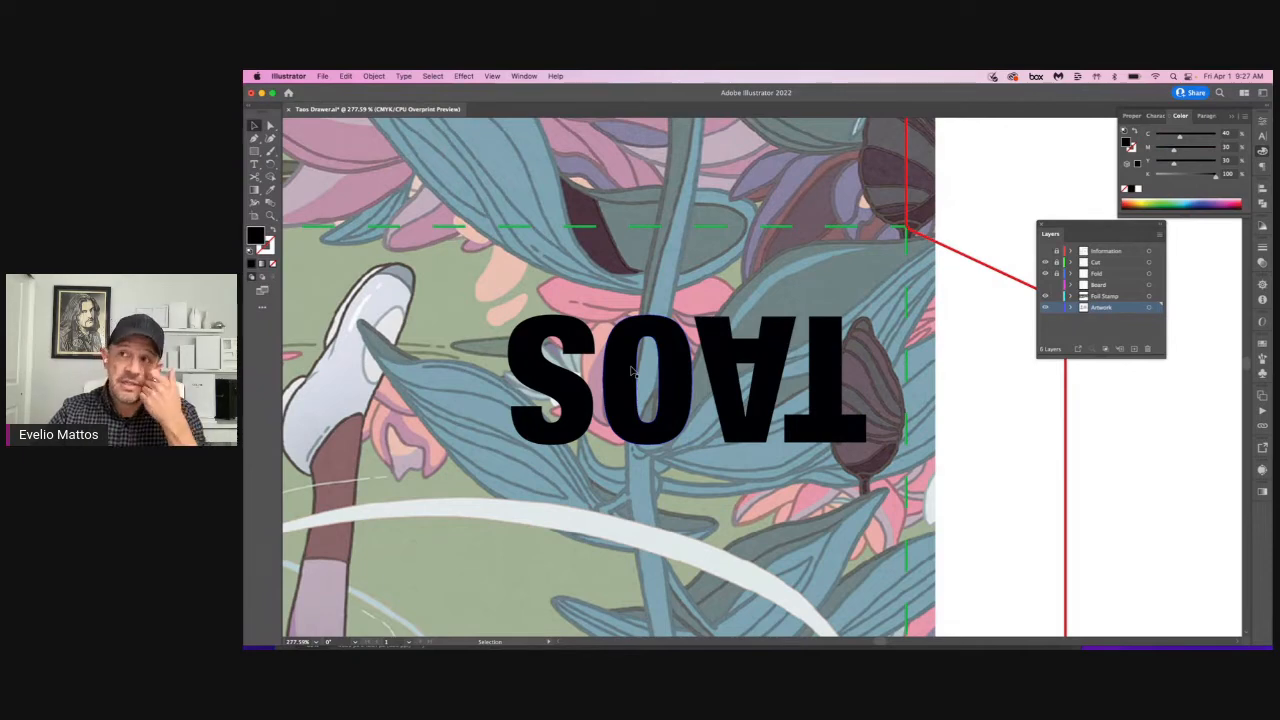
drag(531, 382, 894, 259)
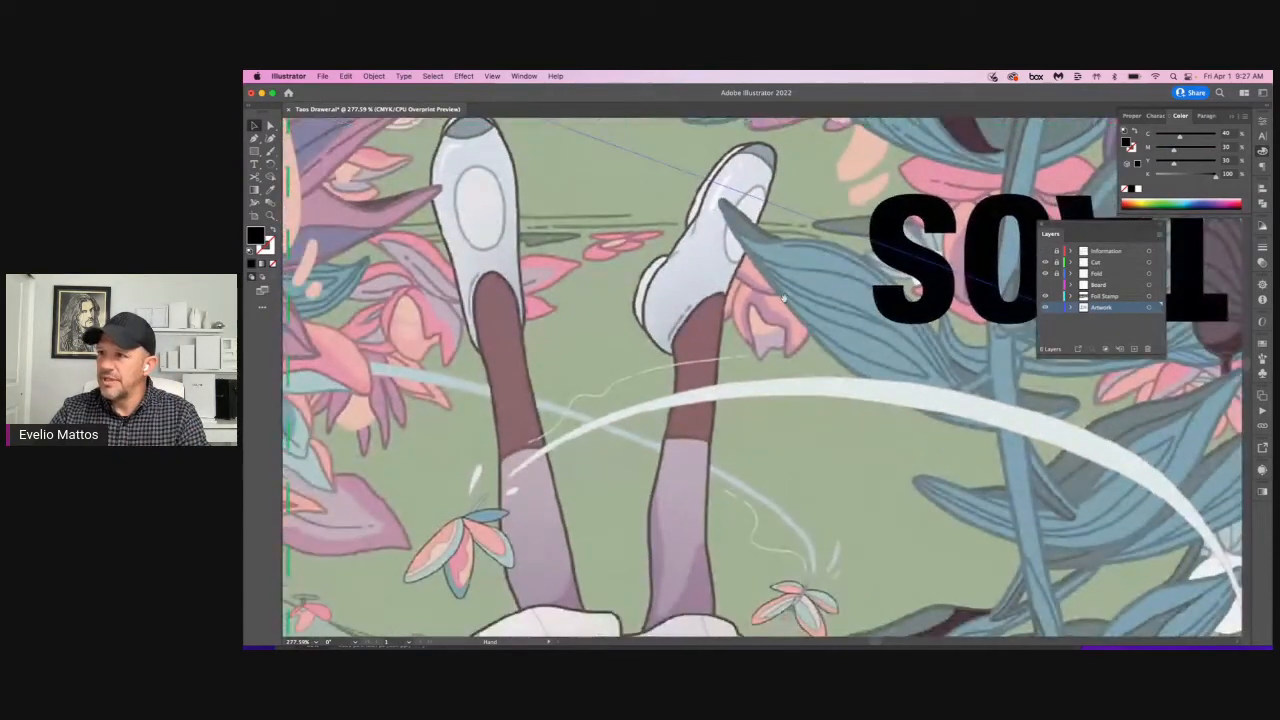
key(super+minus)
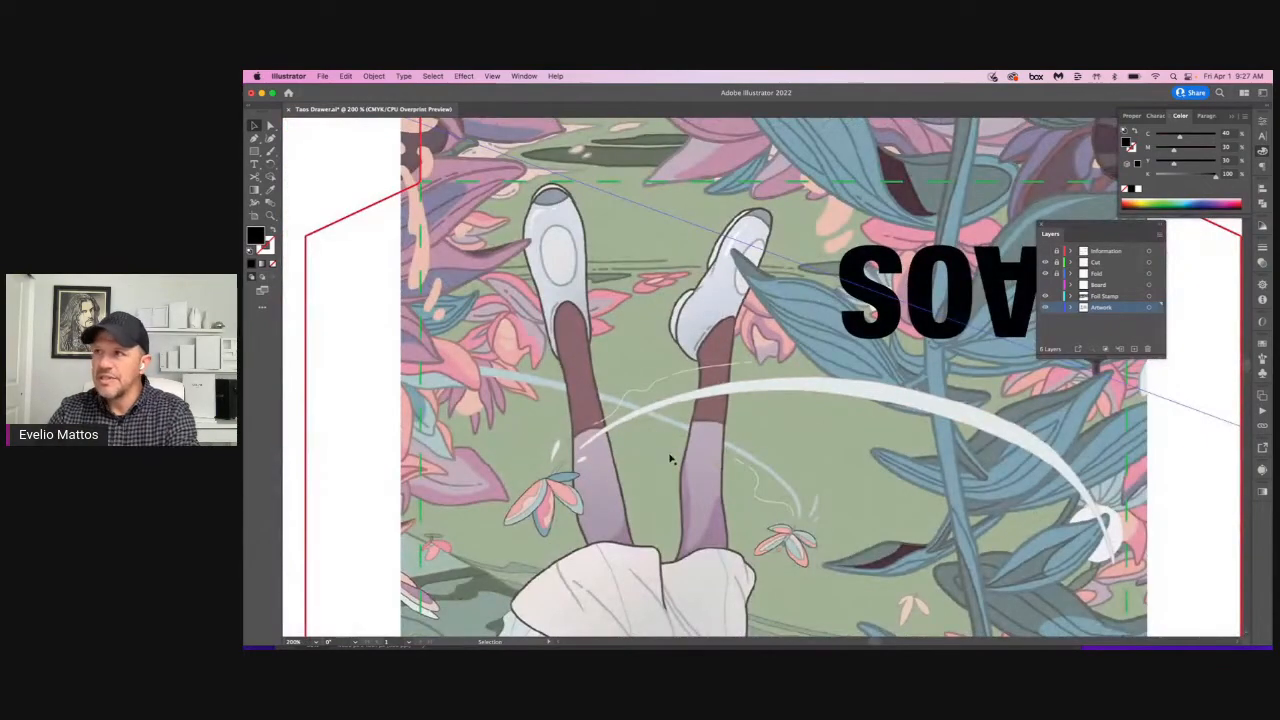
drag(656, 470, 487, 389)
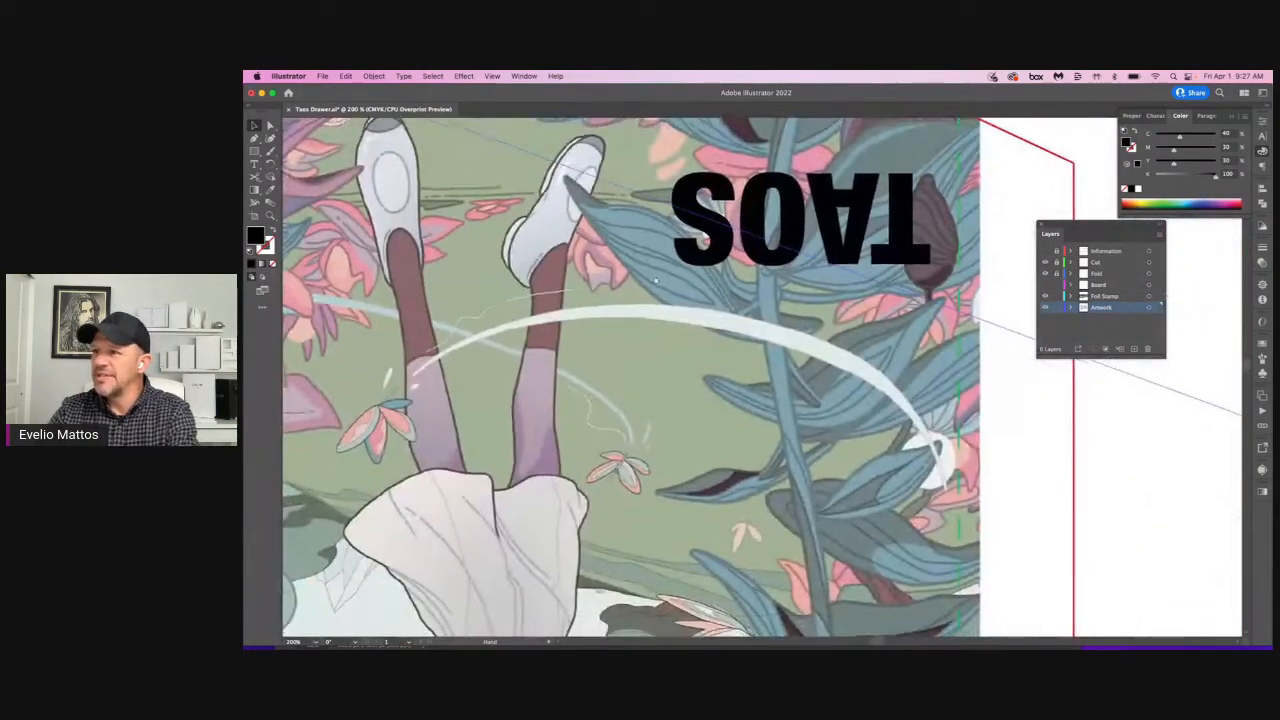
drag(628, 628, 706, 187)
drag(720, 632, 701, 587)
drag(733, 122, 691, 424)
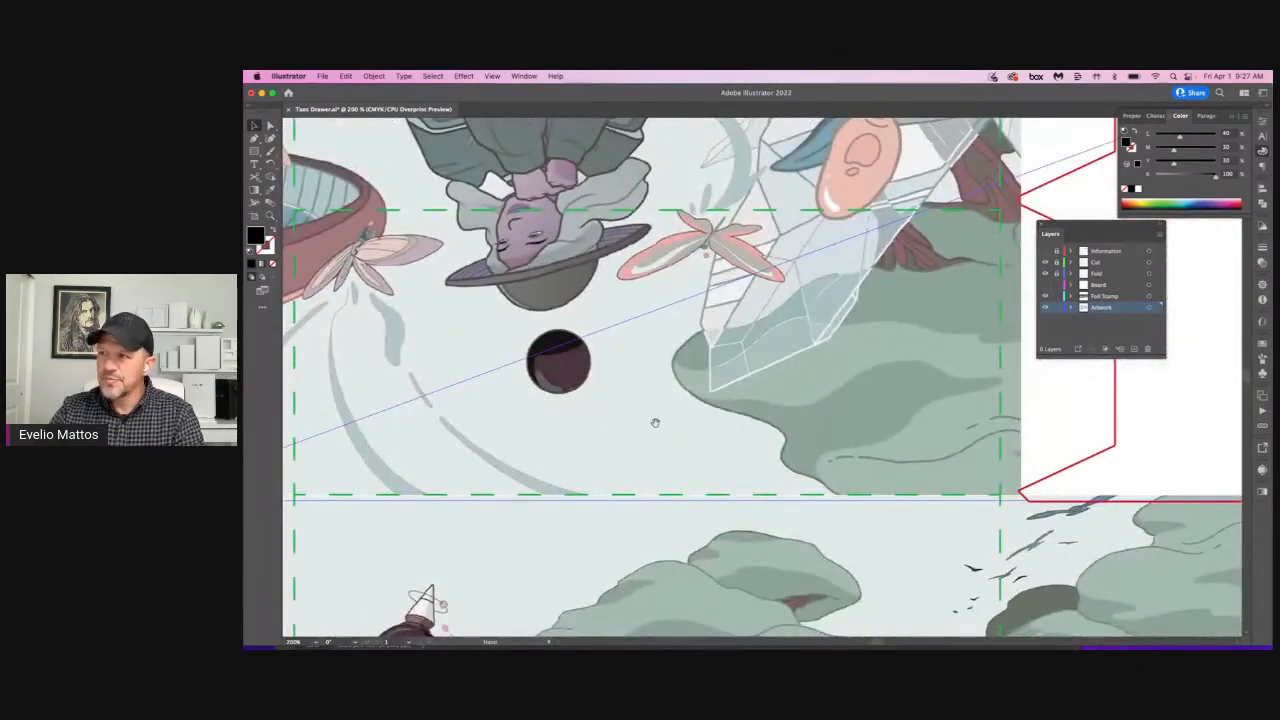
key(super+space)
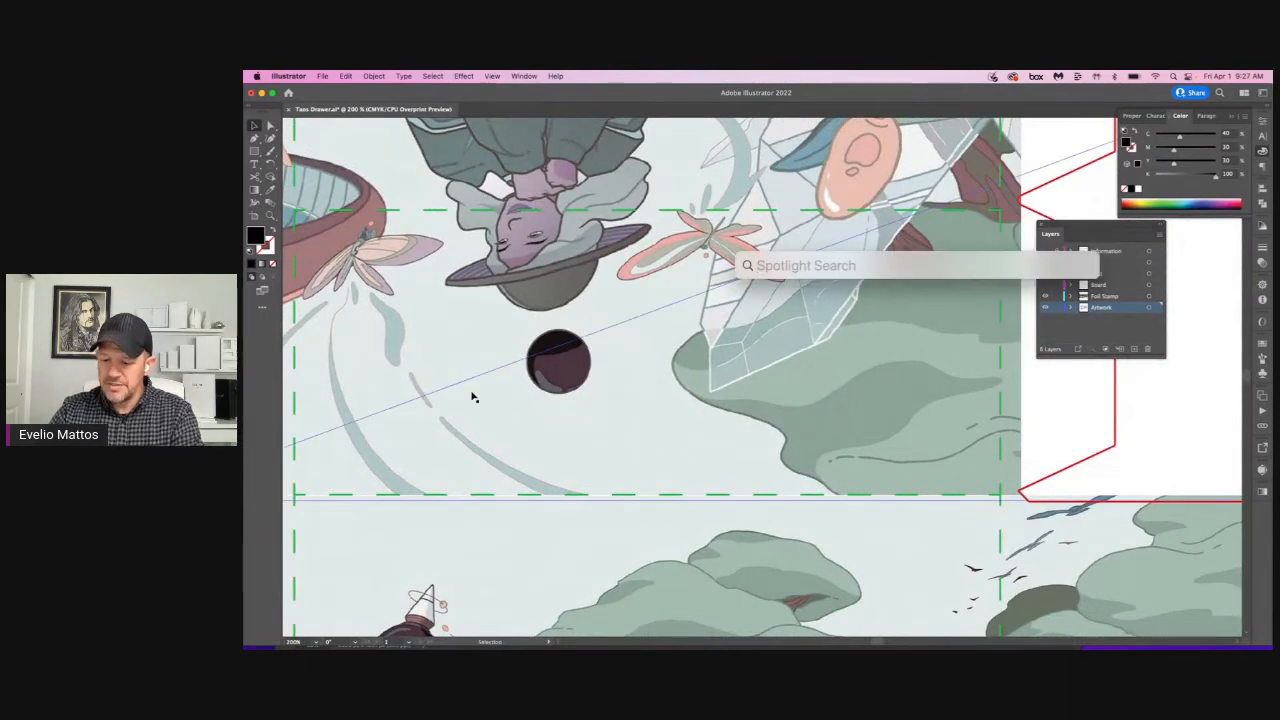
text(m)
drag(436, 396, 472, 431)
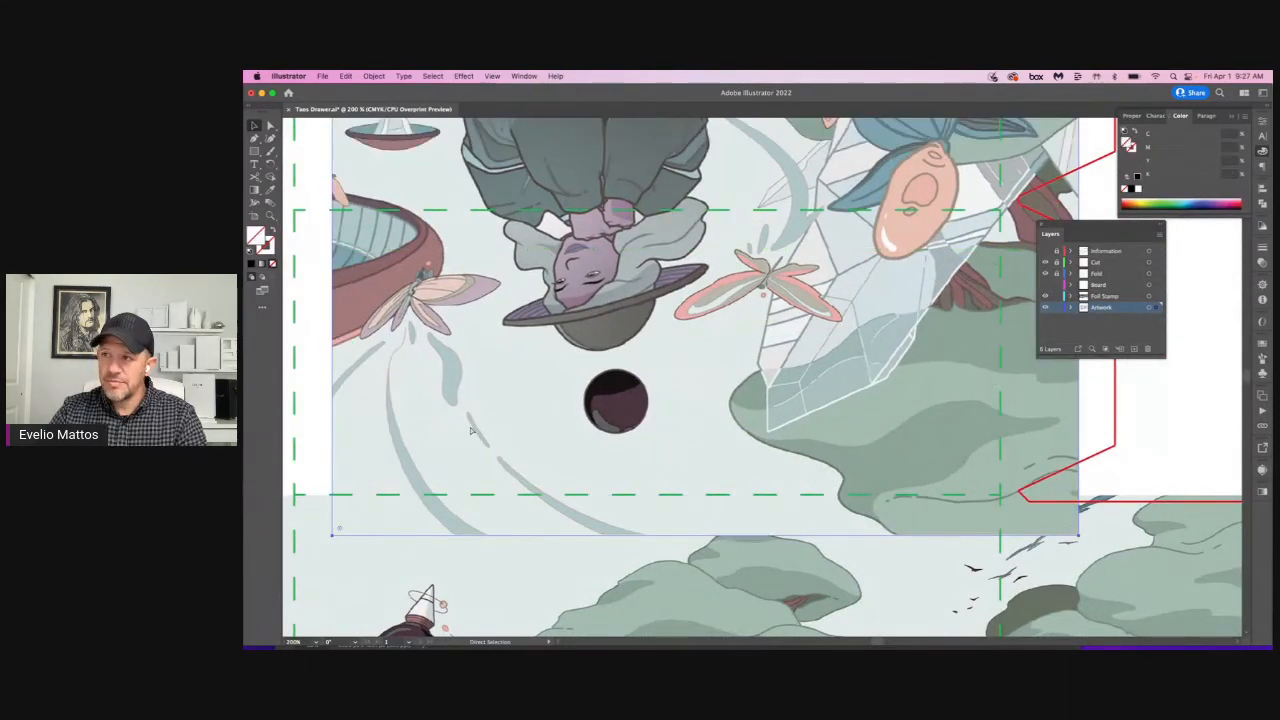
key(super+z)
Step: Draw a wide rectangle below the upside-down figure and fill it with a CMYK blue of C 57, M 22, Y 19, K 0
key(m)
drag(398, 372, 730, 466)
click(1187, 201)
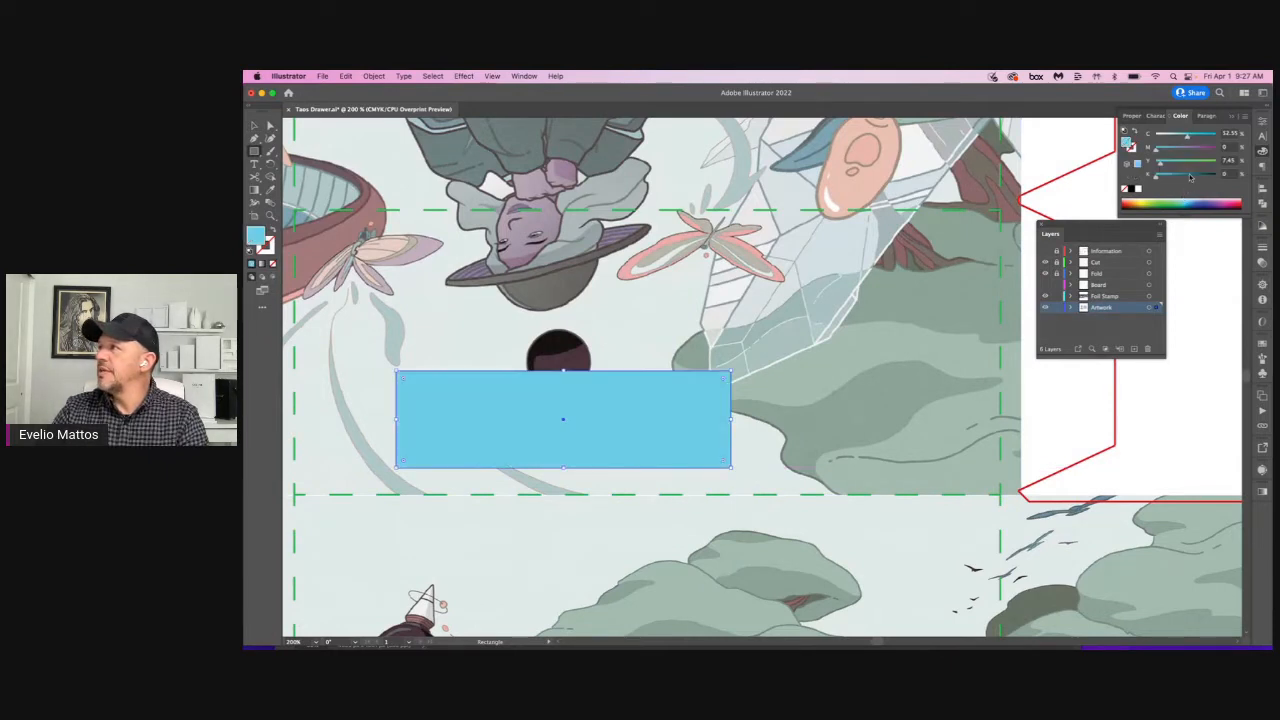
mouse_move(1168, 149)
mouse_down()
mouse_move(1190, 137)
mouse_move(1168, 163)
mouse_up()
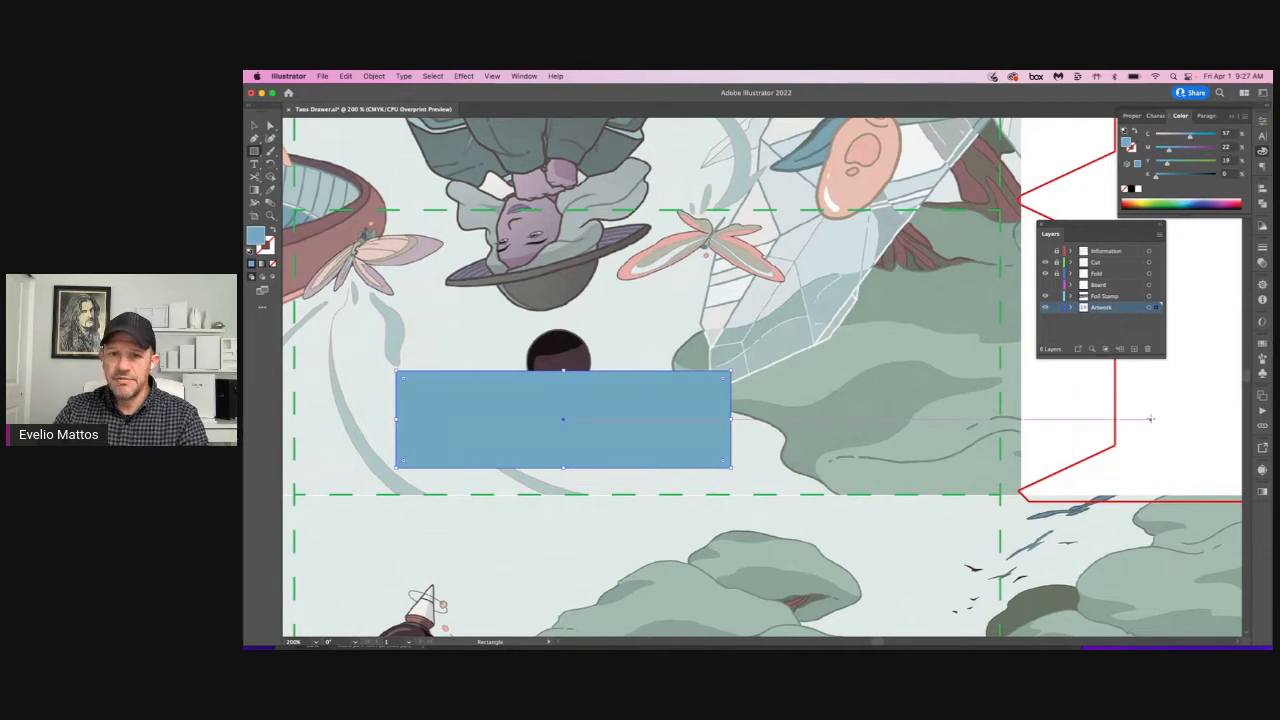
Step: Add a line of sample text reading "kljnvpioasfdhv paiovh apsidvha" beside the blue rectangle
key(t)
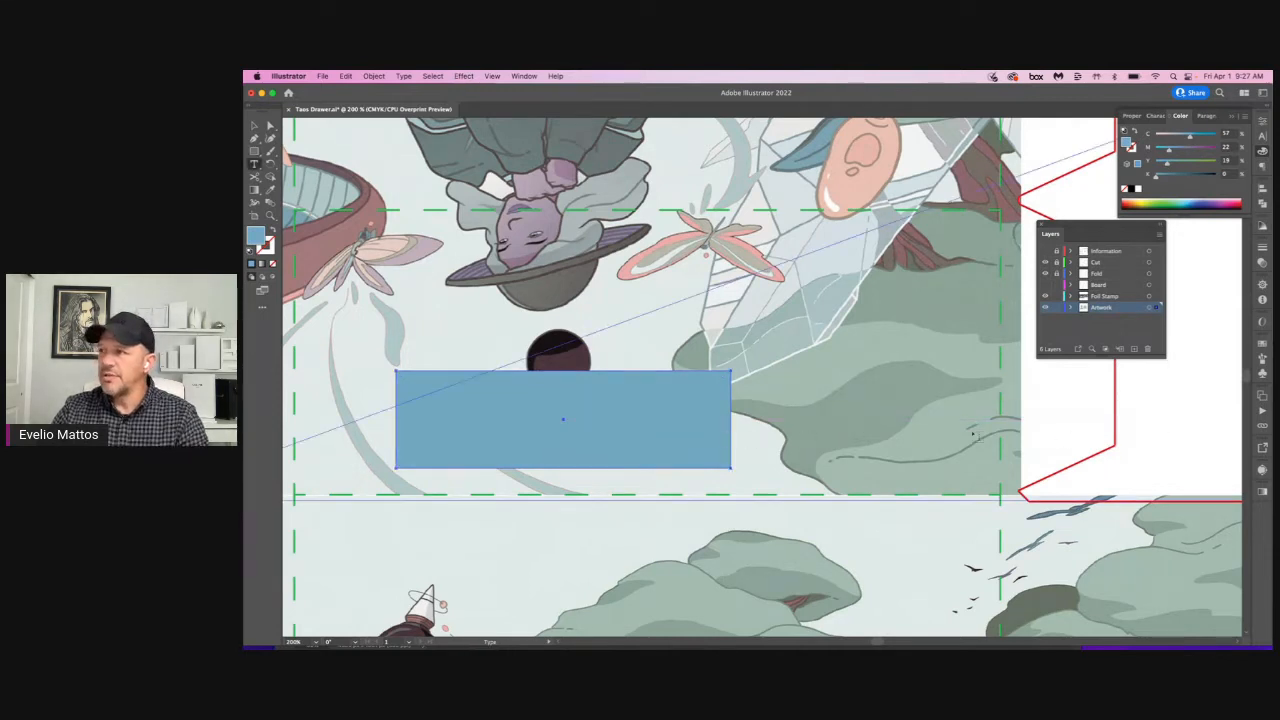
click(784, 445)
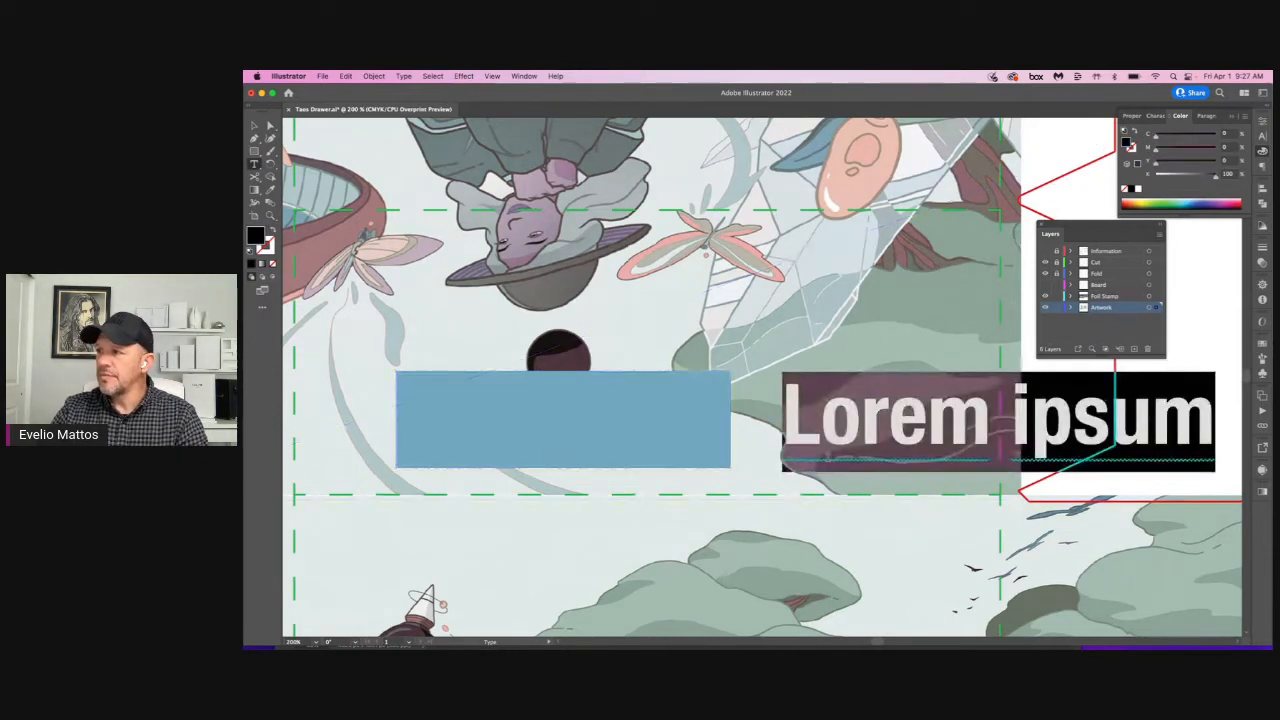
text(kljnvpioasfdhv)
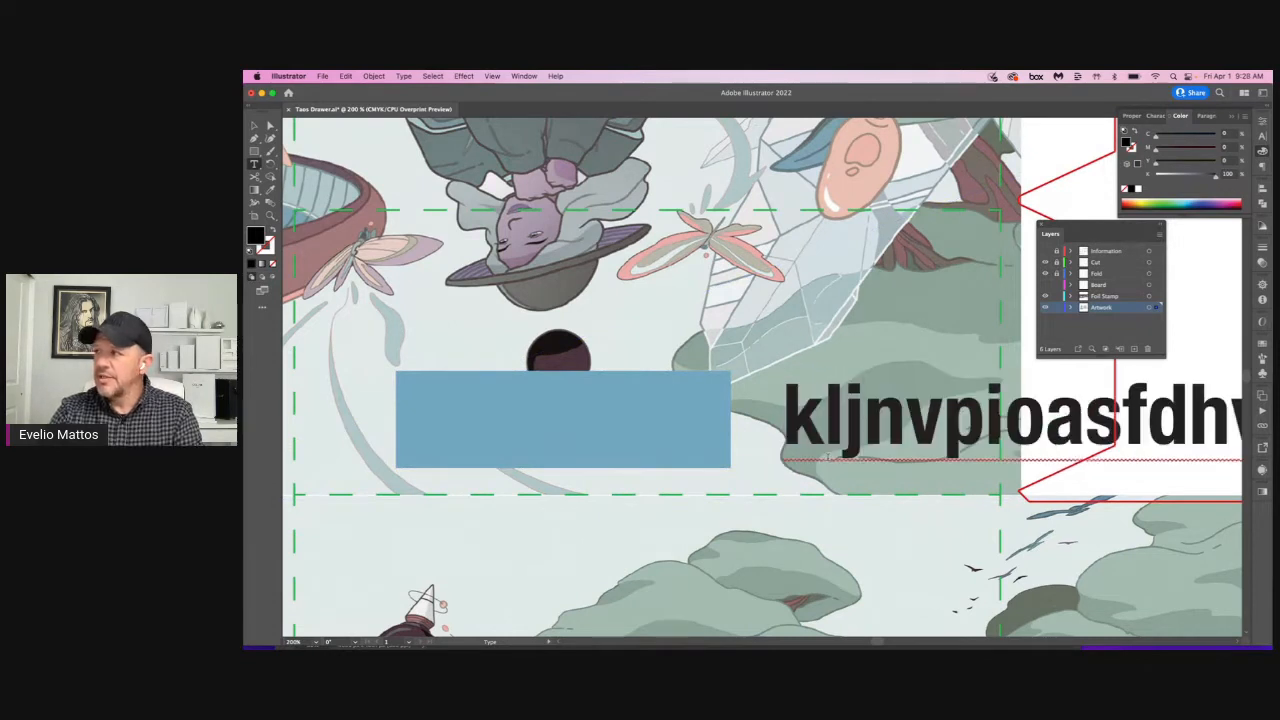
Step: Set the whole sample text line to 7 pt in the Light style of its current font
key(super+a)
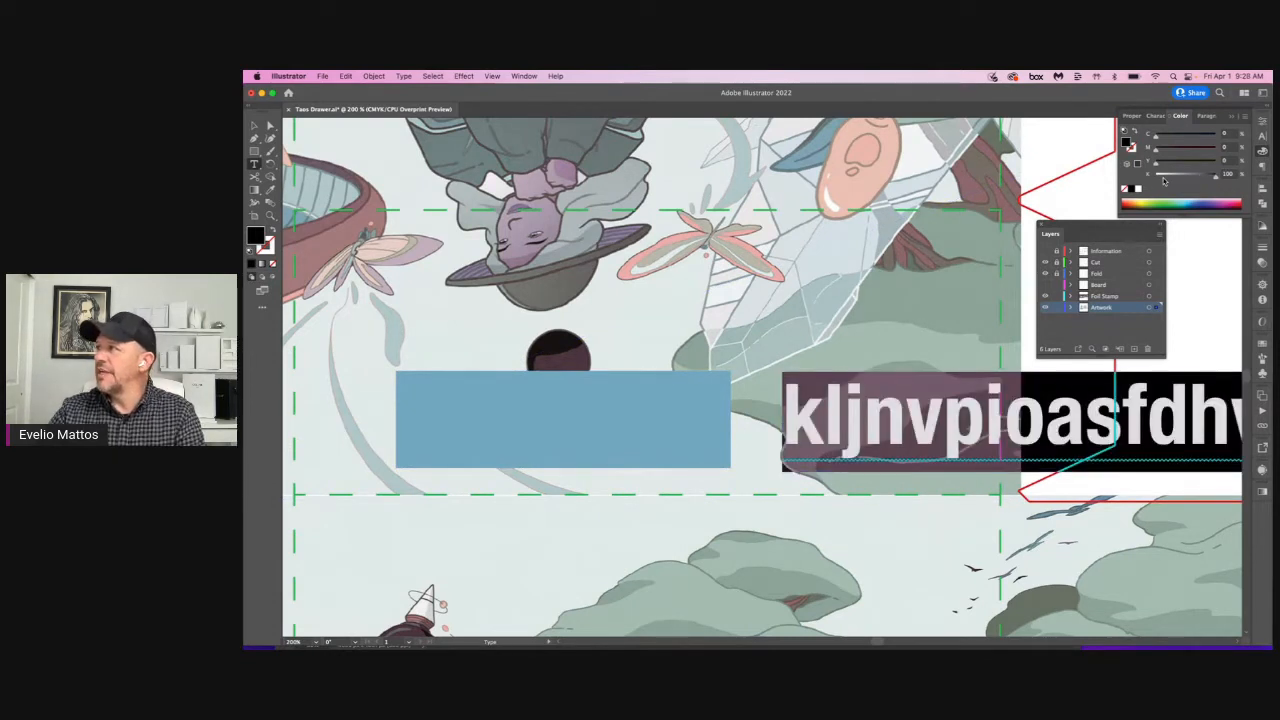
click(1262, 136)
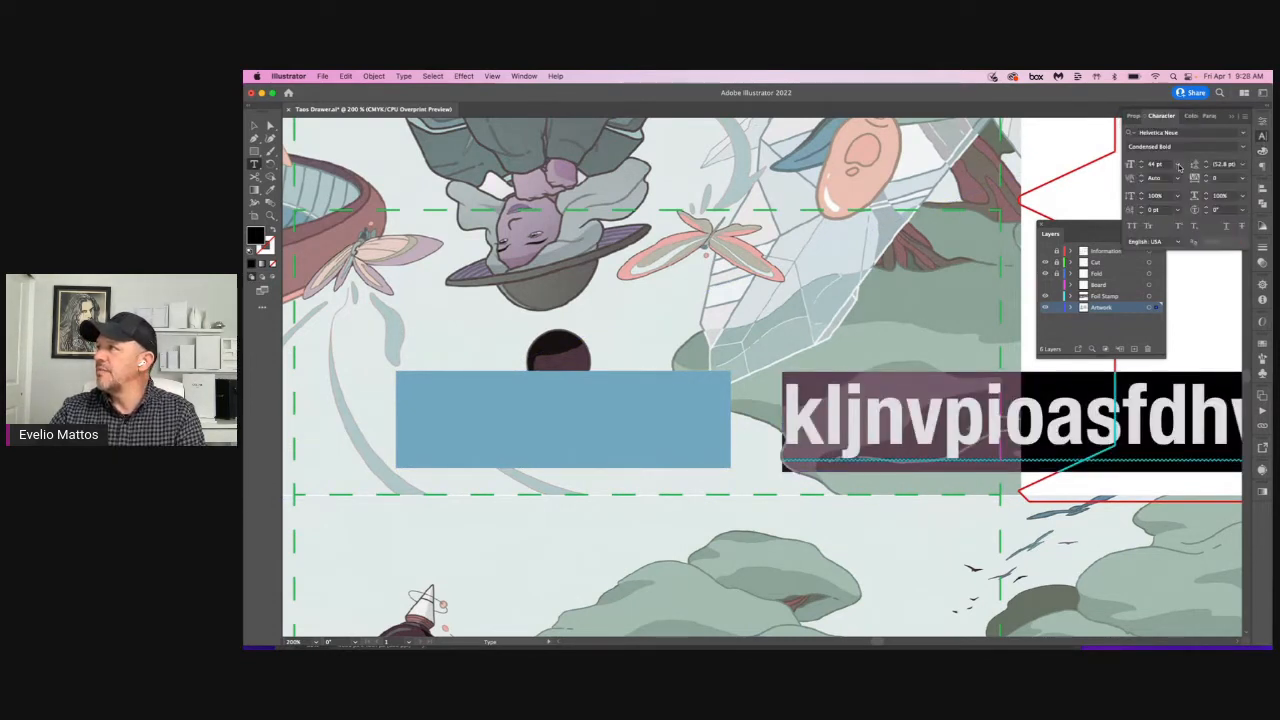
click(1178, 164)
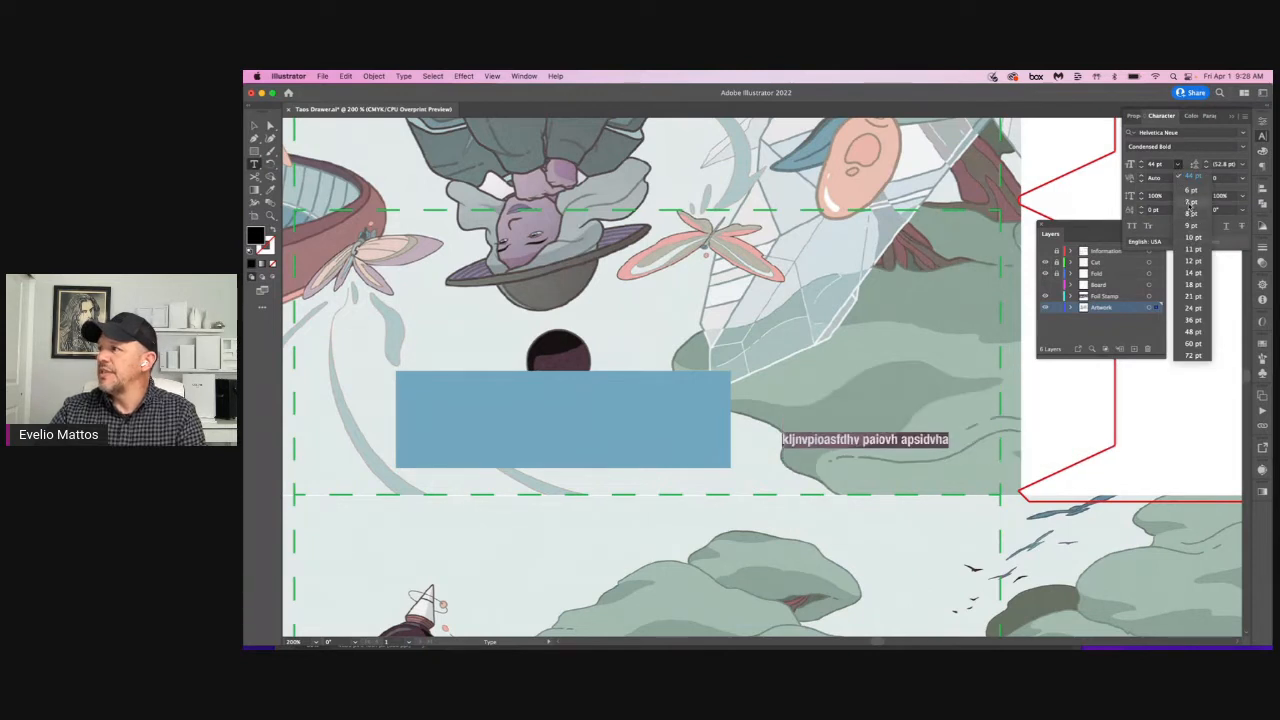
click(1191, 202)
click(1243, 147)
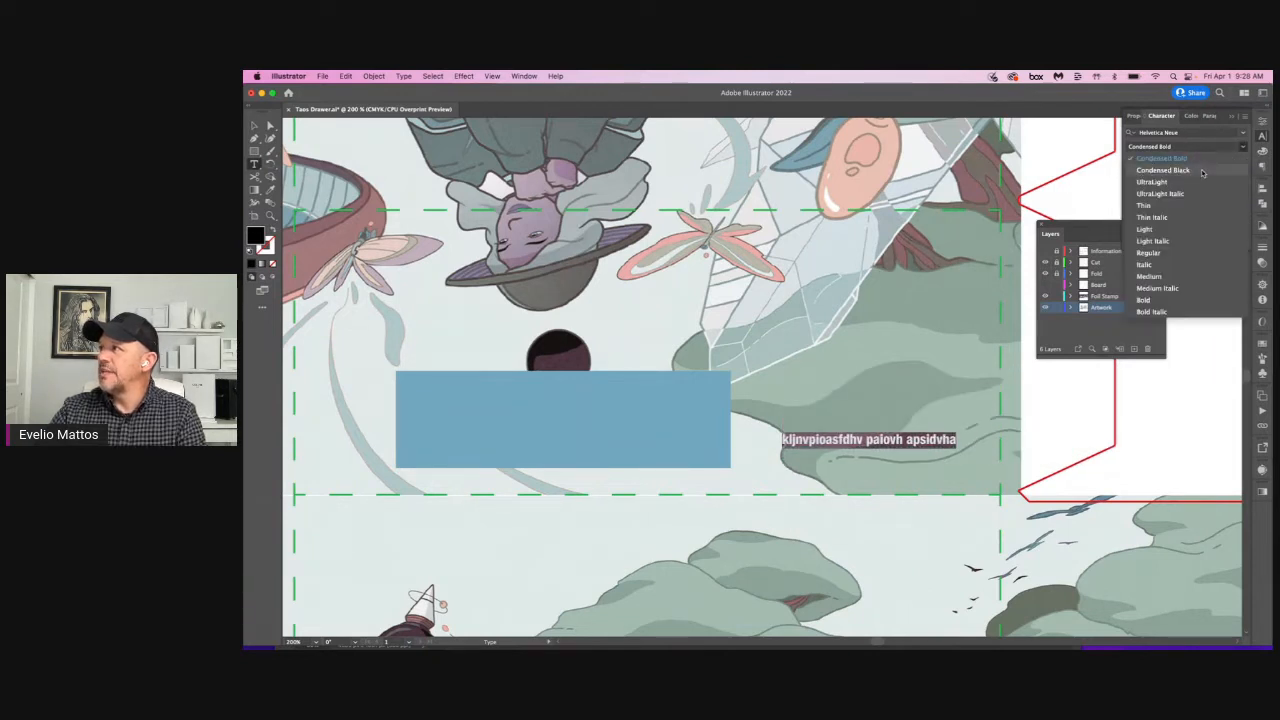
click(1190, 229)
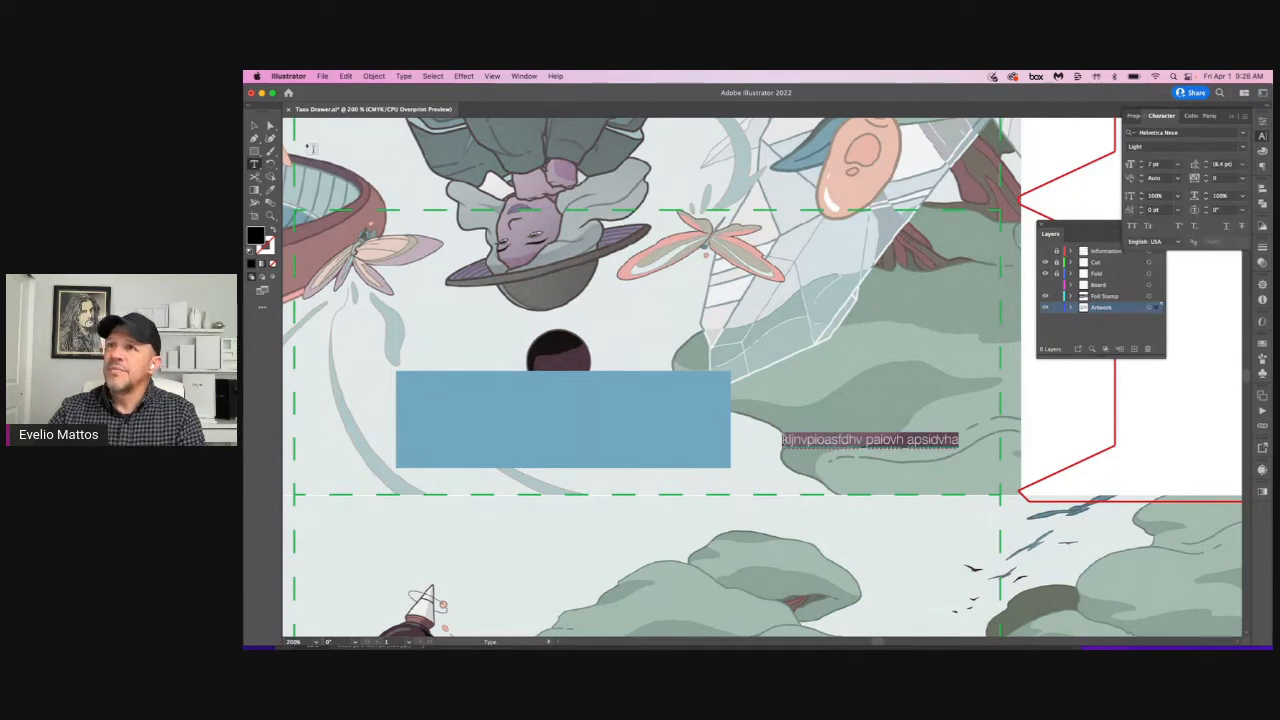
Step: Move the sample text onto the upper part of the blue rectangle and fill it with white
click(255, 127)
drag(843, 445, 493, 400)
click(1180, 116)
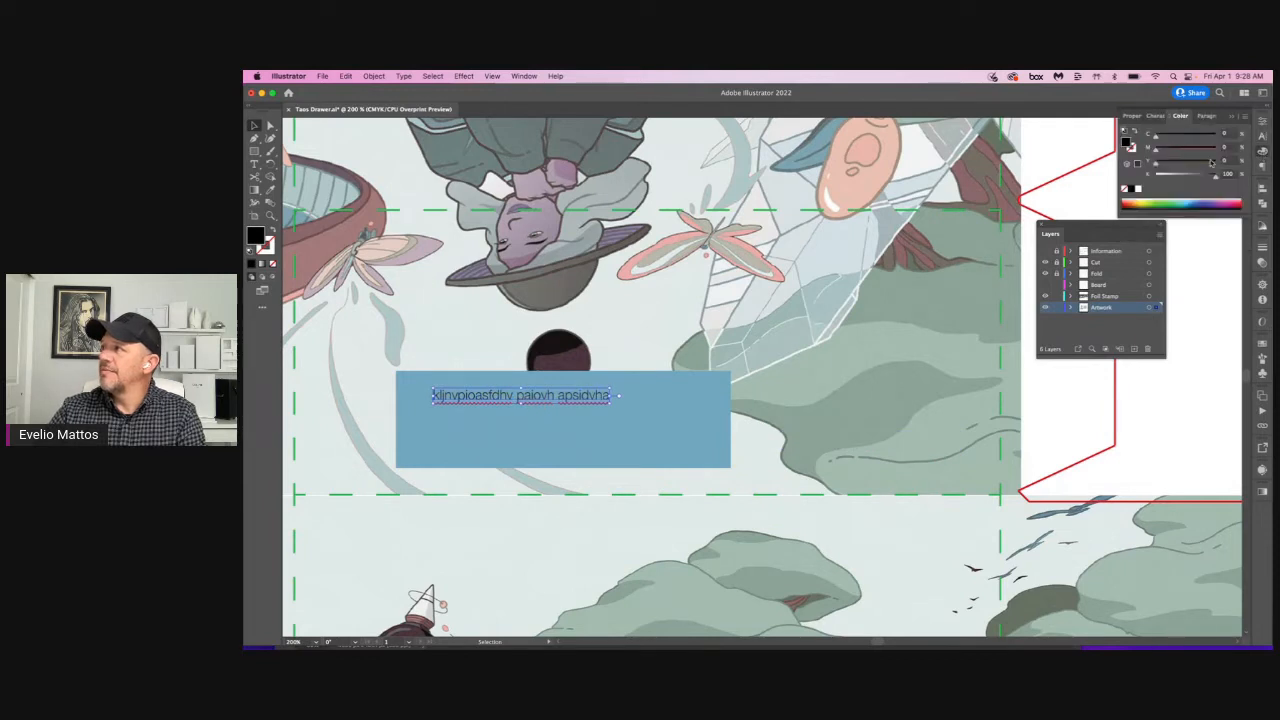
click(1140, 190)
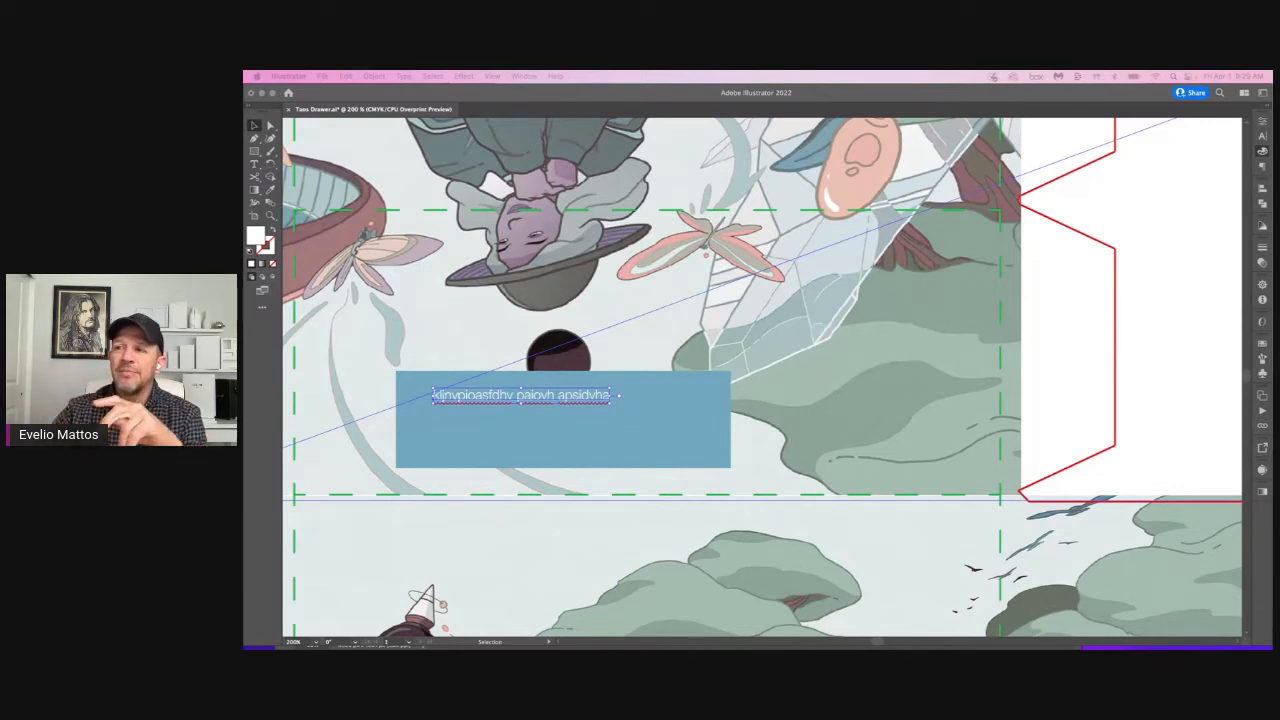
click(708, 405)
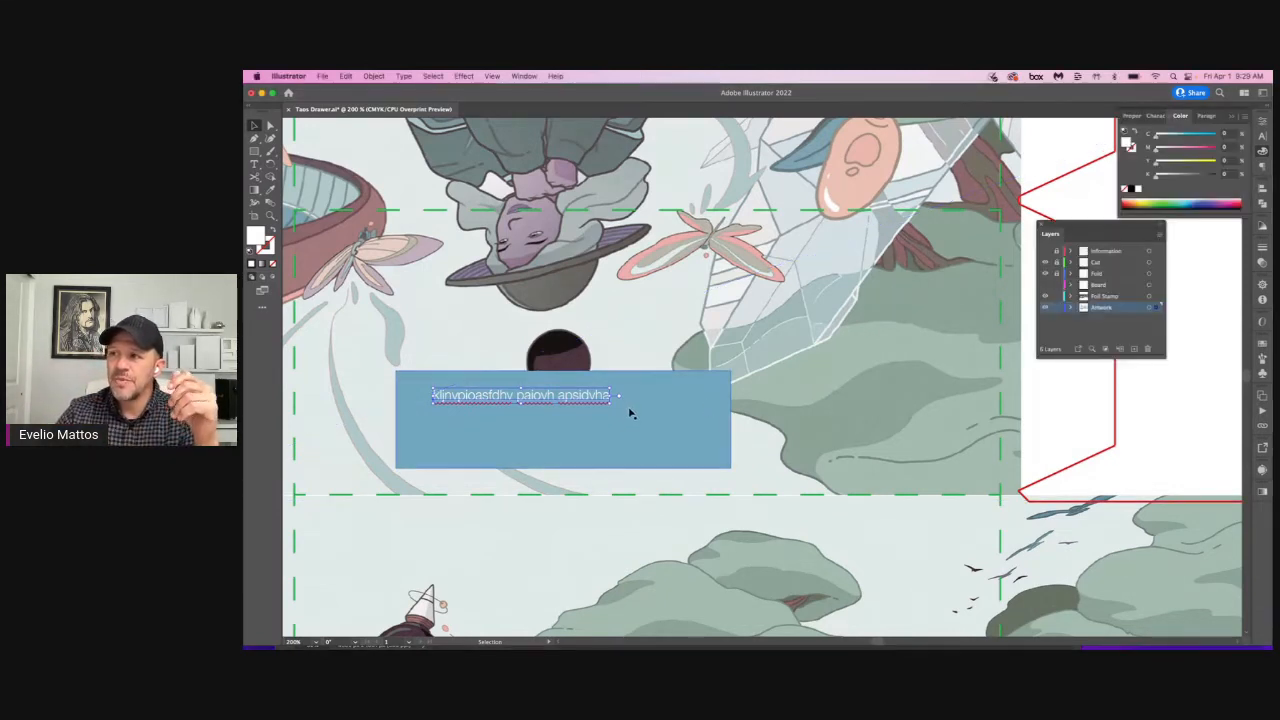
Step: Convert the white sample text on the blue rectangle to outlines
key(super+space)
drag(500, 377, 587, 420)
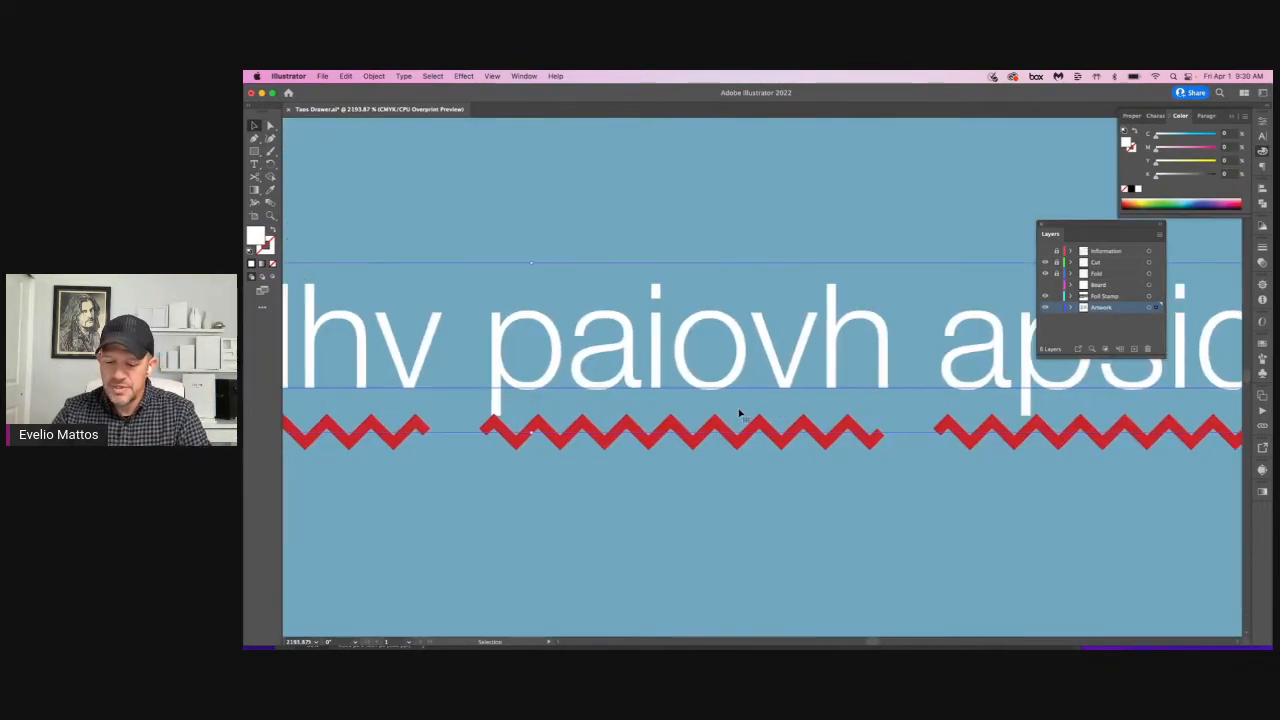
key(a)
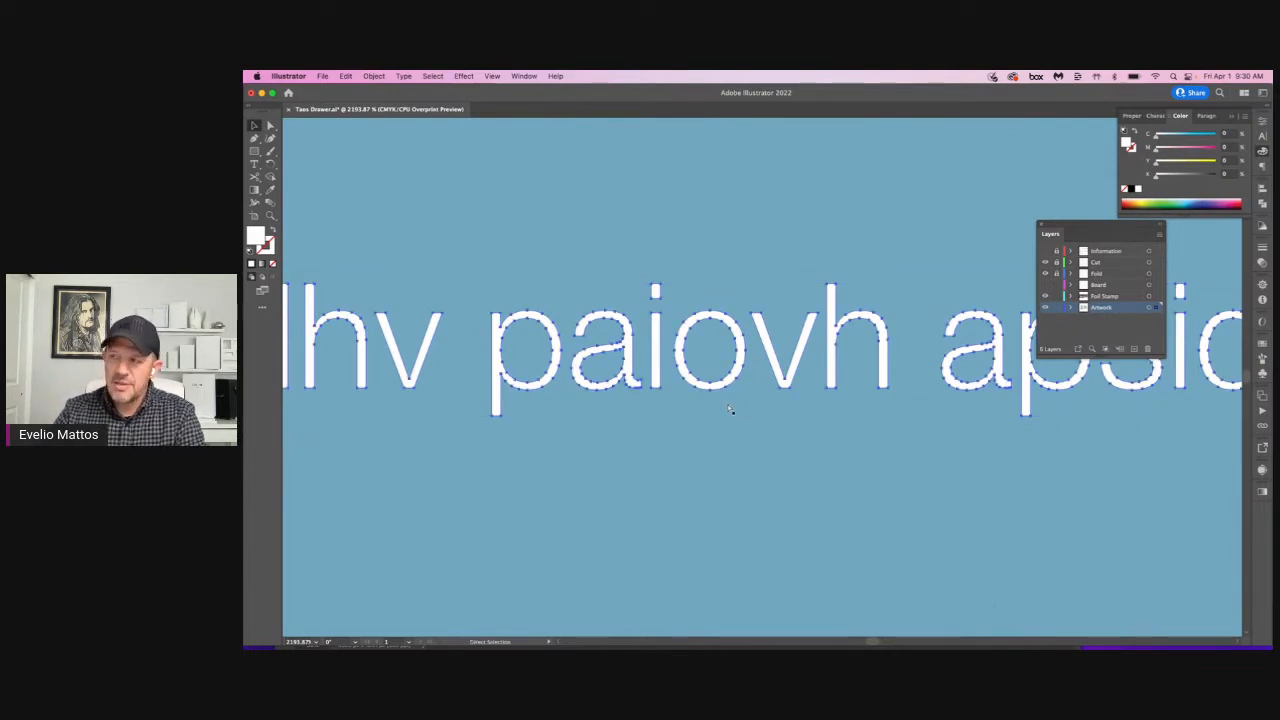
key(v)
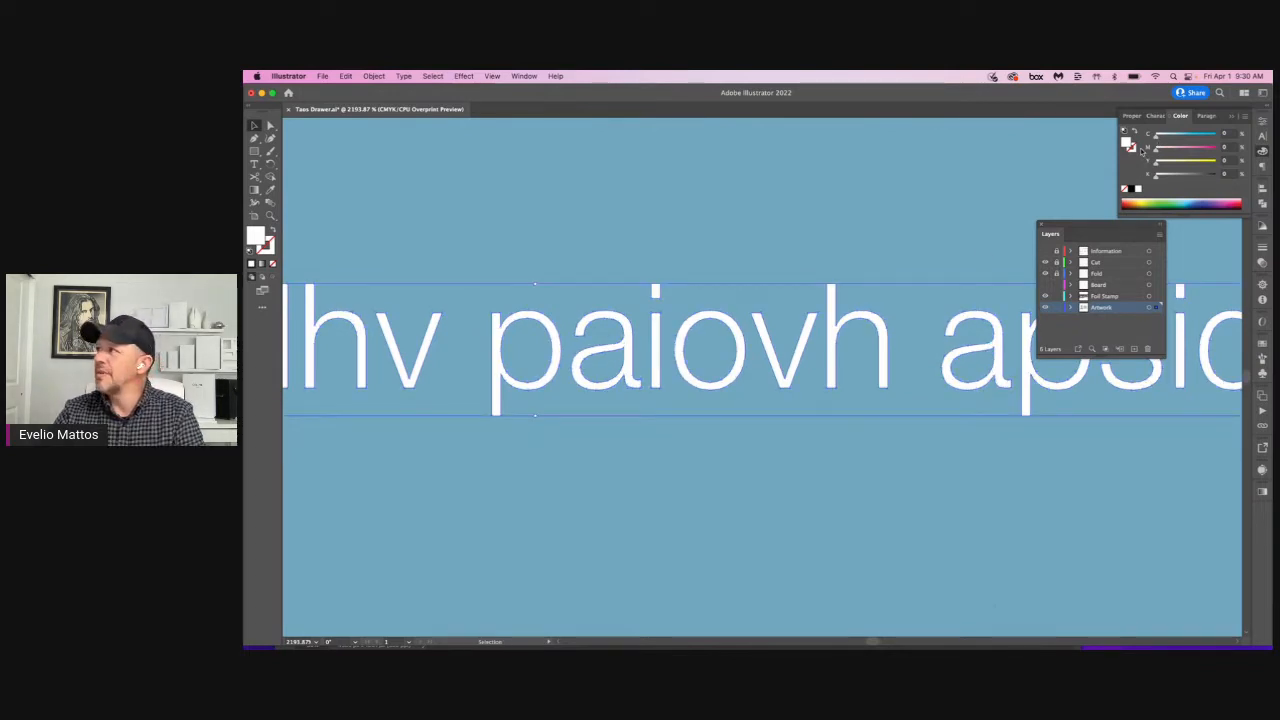
Step: Give the outlined sample text a 100% cyan stroke
click(1133, 148)
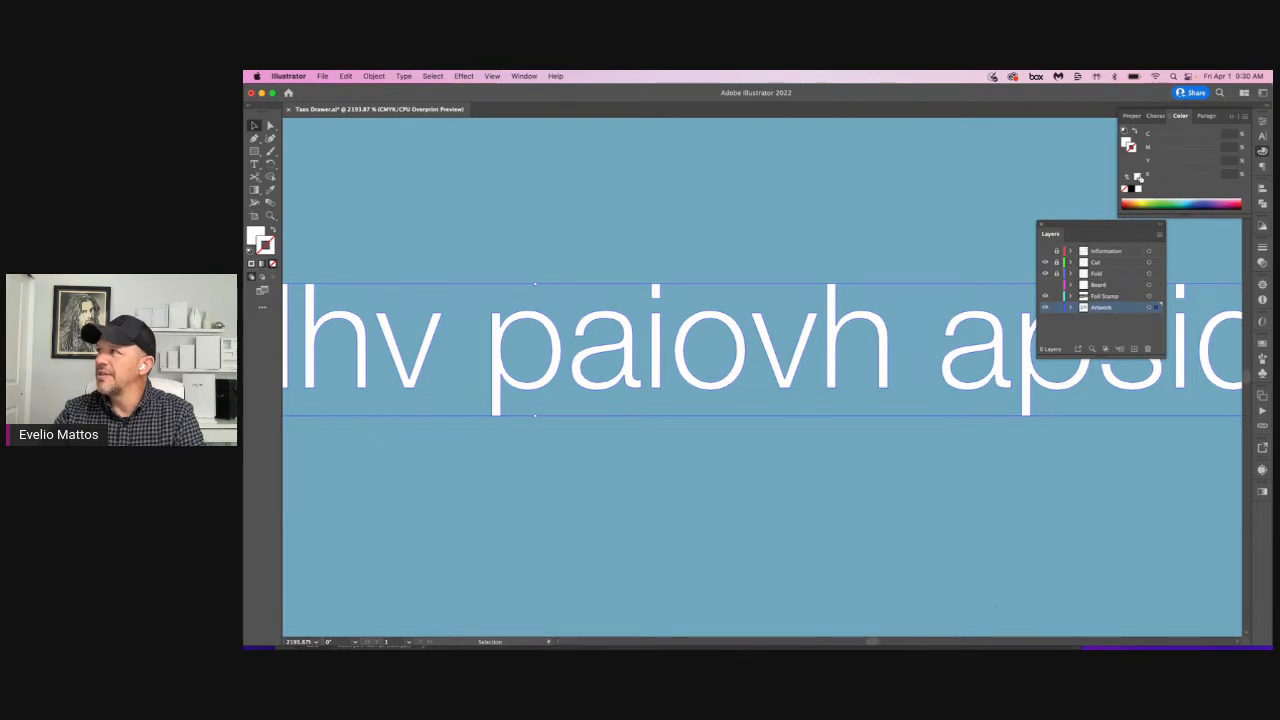
click(1131, 188)
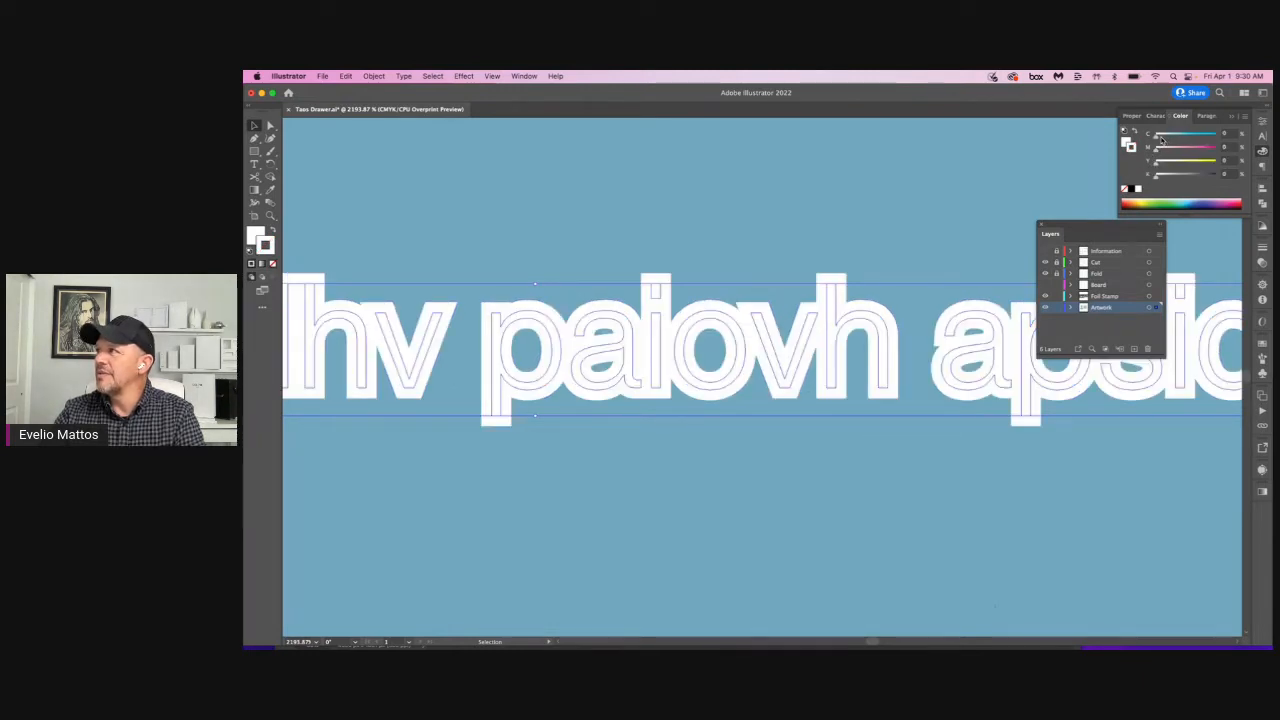
drag(1160, 139, 1216, 139)
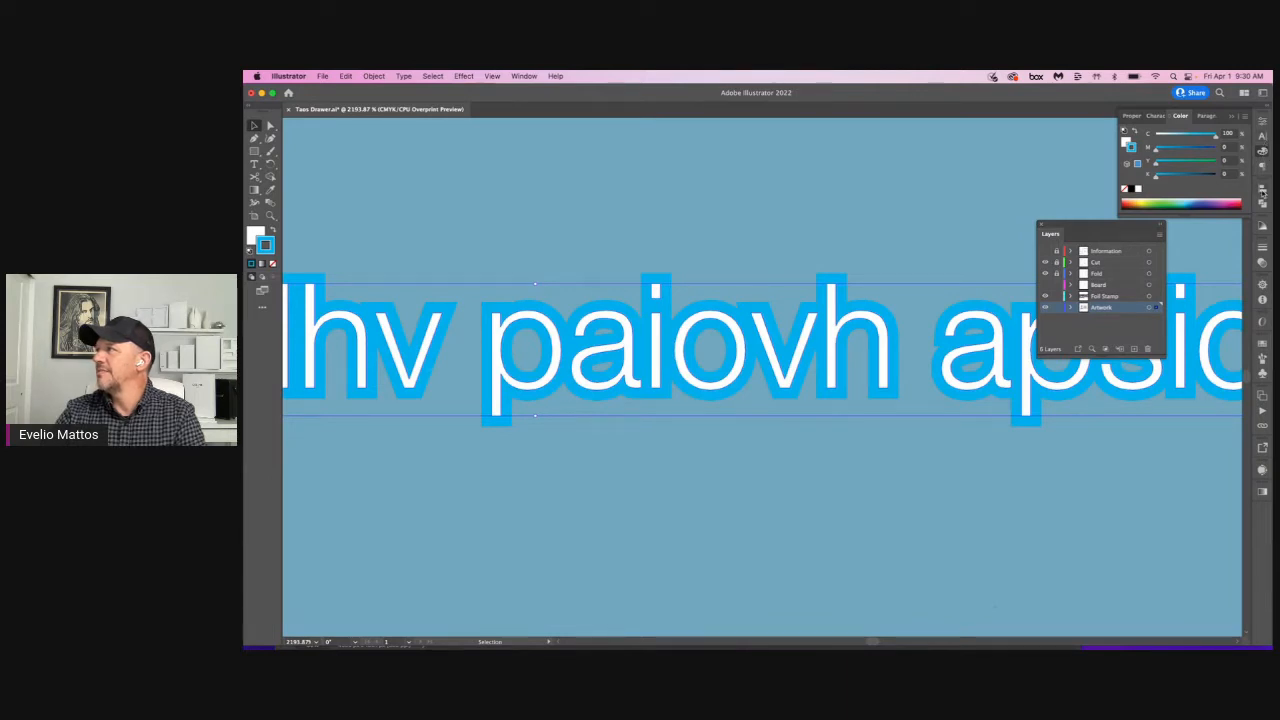
Step: Thin the cyan stroke on the outlined text to 0.125 pt, deselect it and inspect the letter edges up close
click(1263, 250)
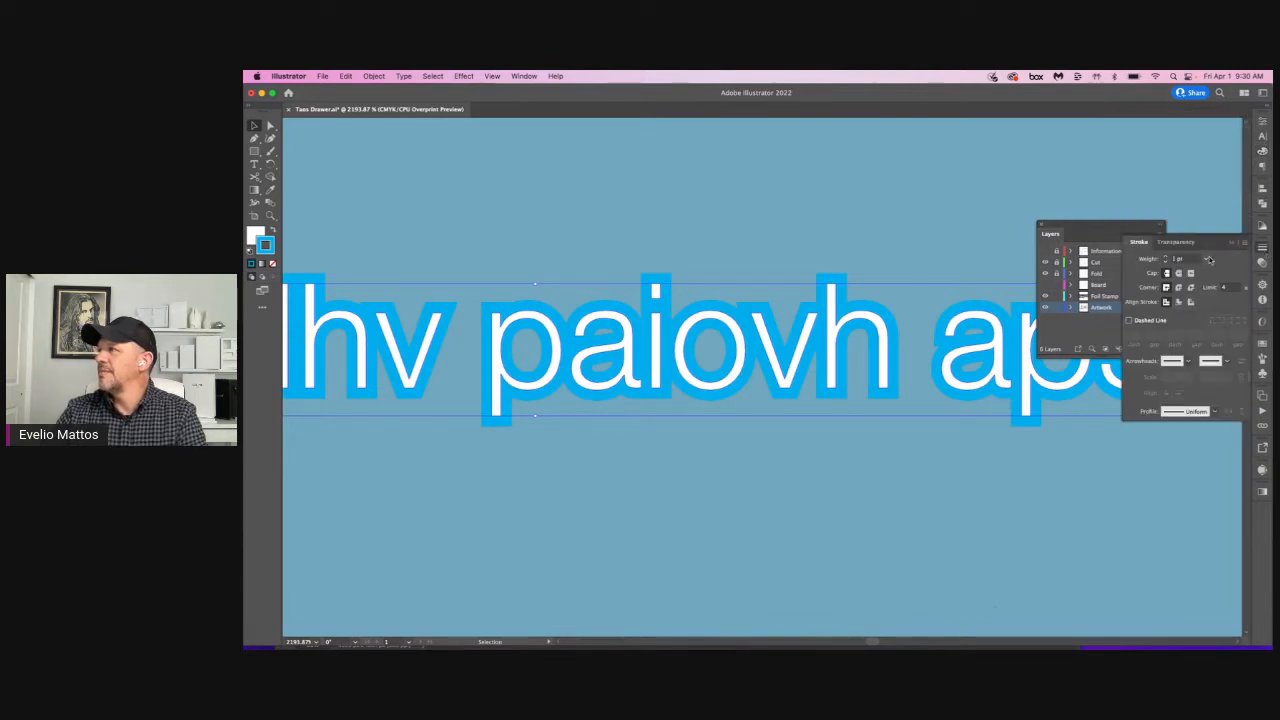
click(1207, 259)
click(1215, 271)
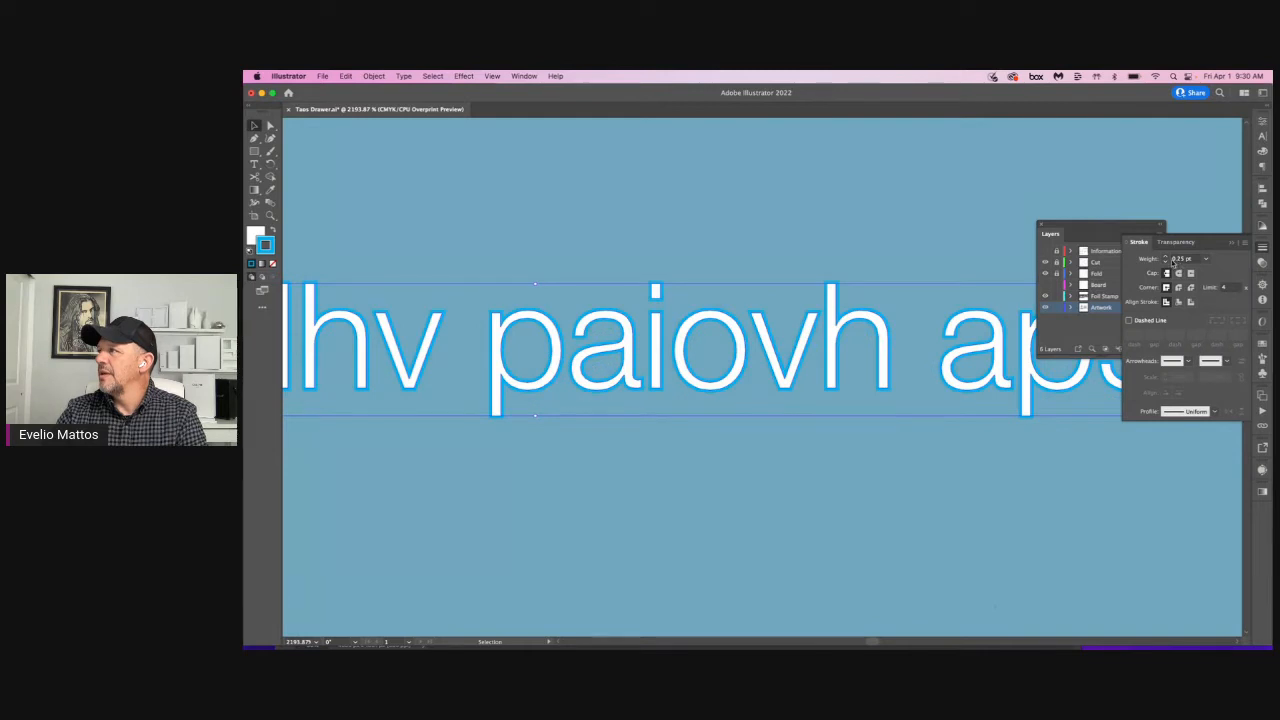
click(1178, 260)
text(1)
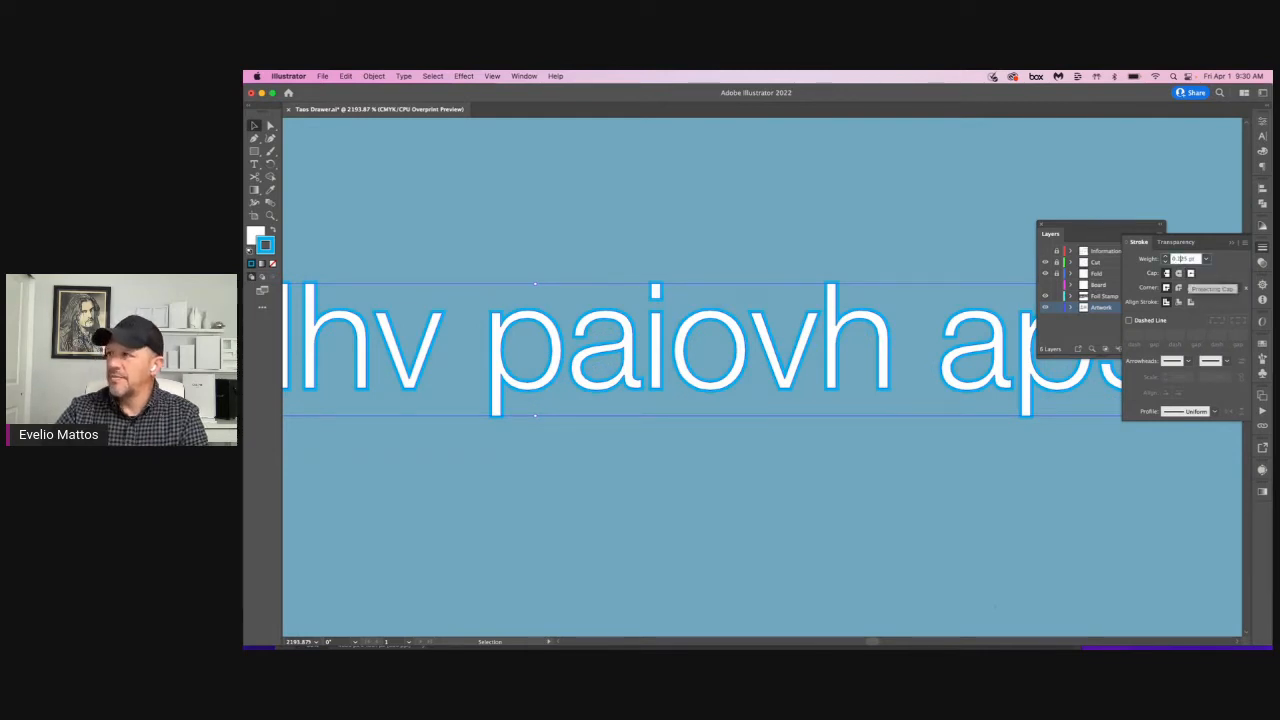
key(Return)
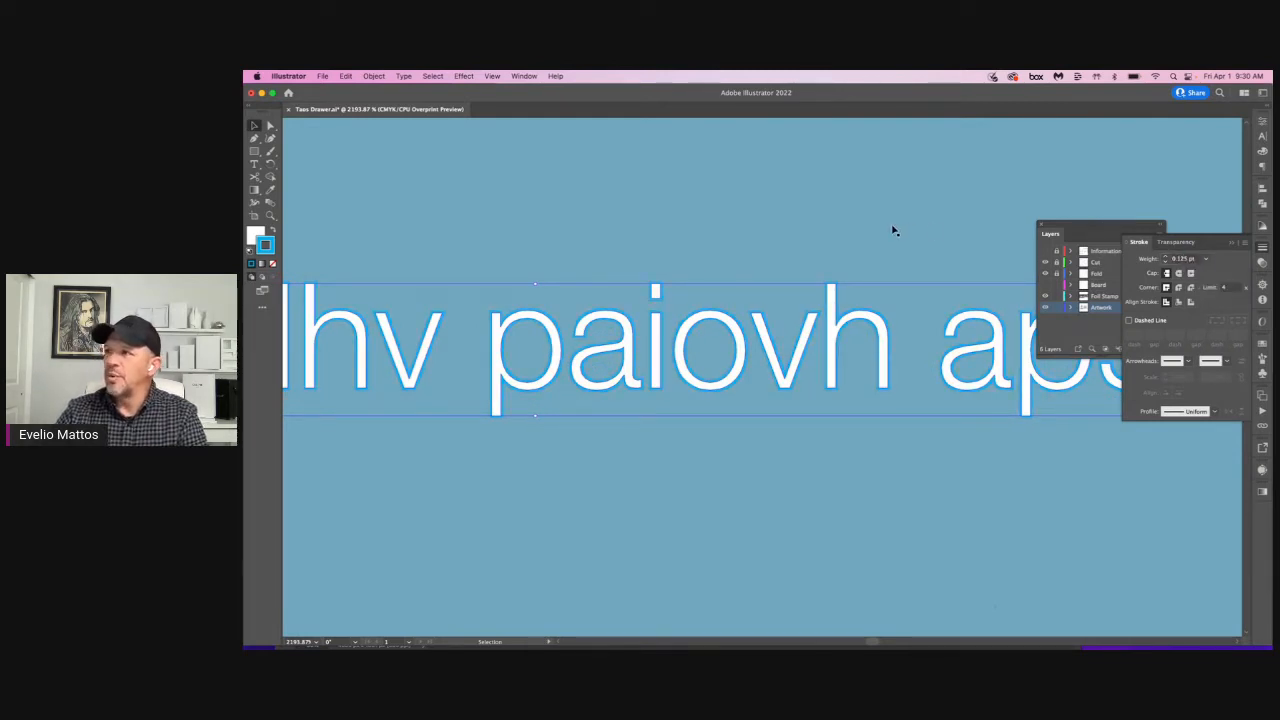
click(829, 240)
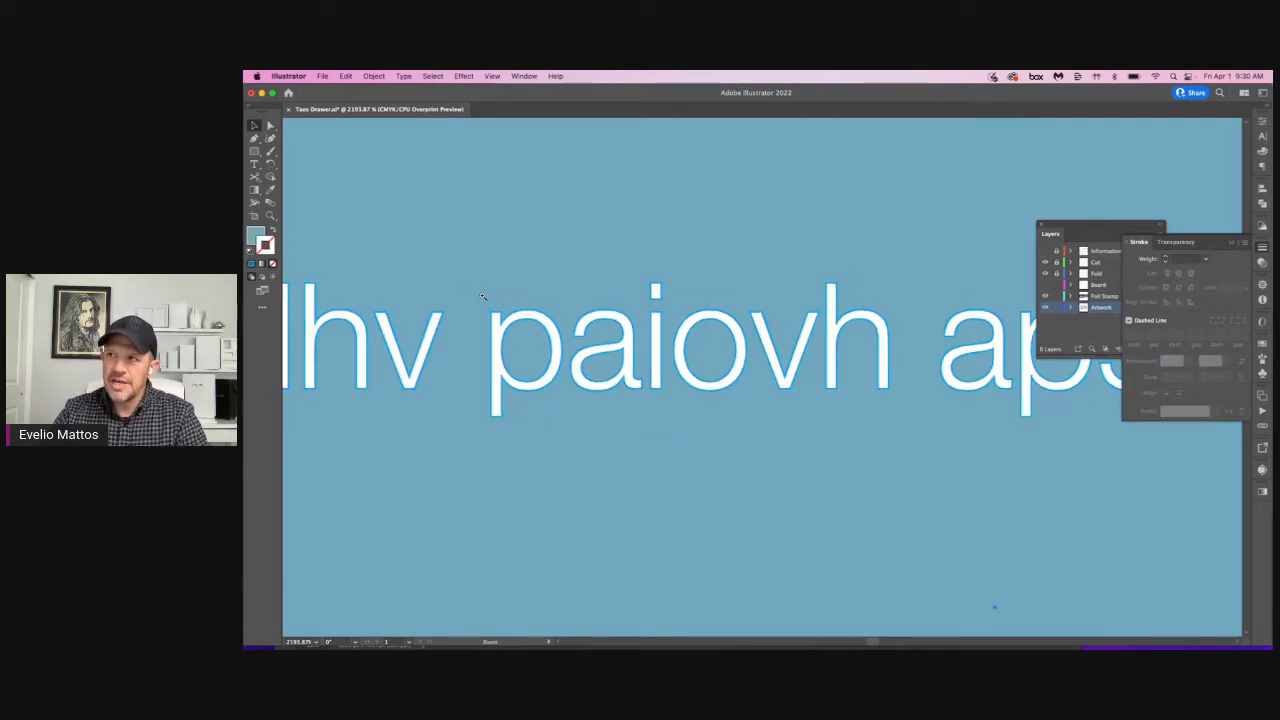
scroll(584, 373, up, 5)
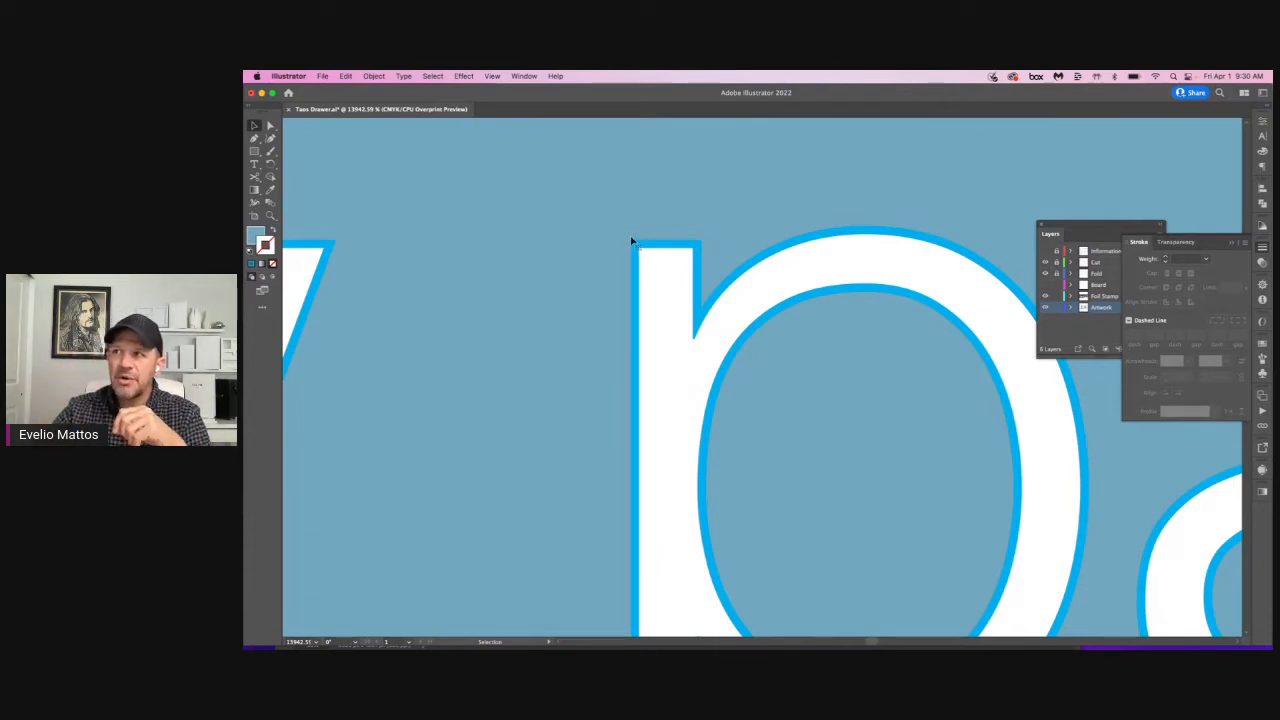
Step: Delete the outlined sample text and the blue rectangle below the upside-down figure
click(660, 372)
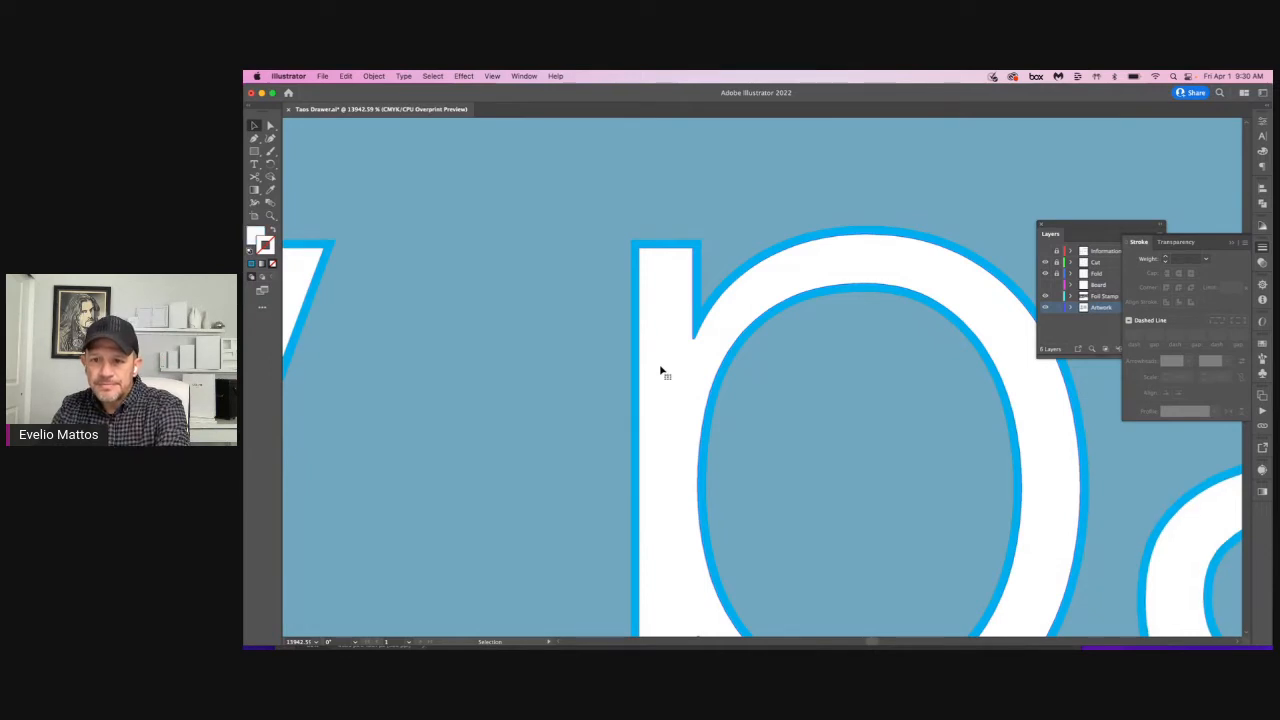
key(Delete)
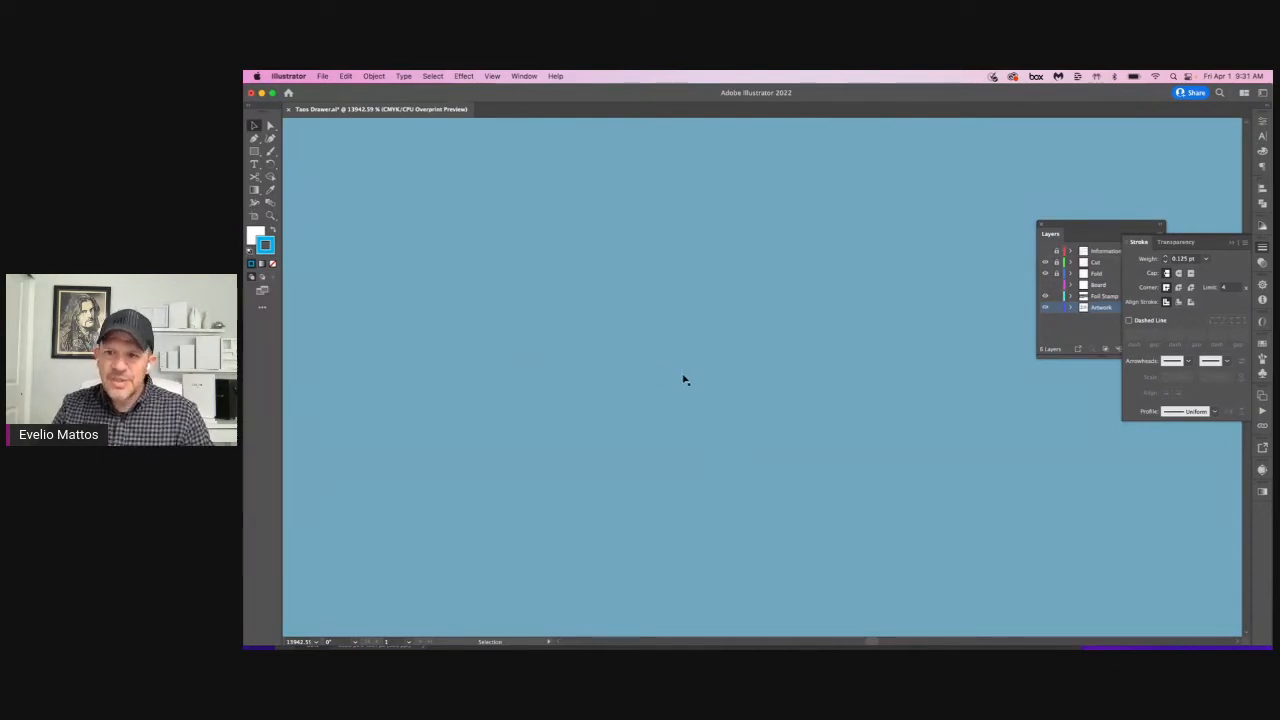
key(super+0)
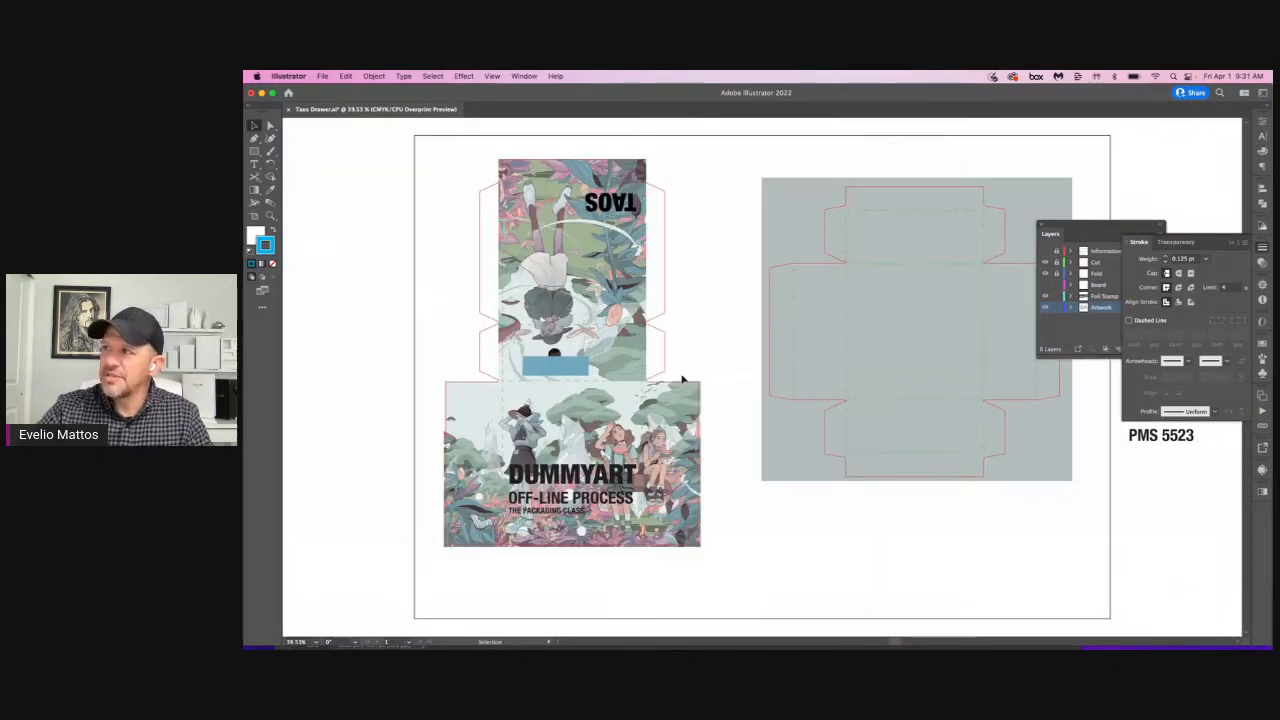
click(579, 369)
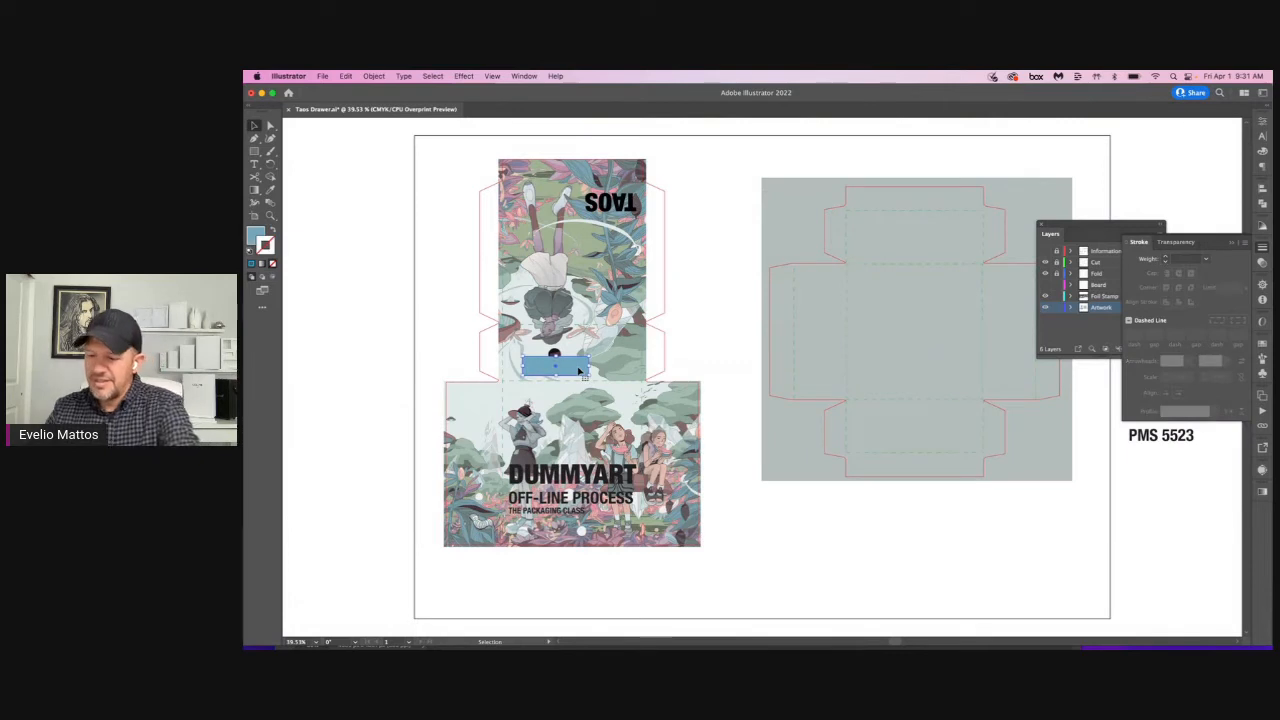
key(Delete)
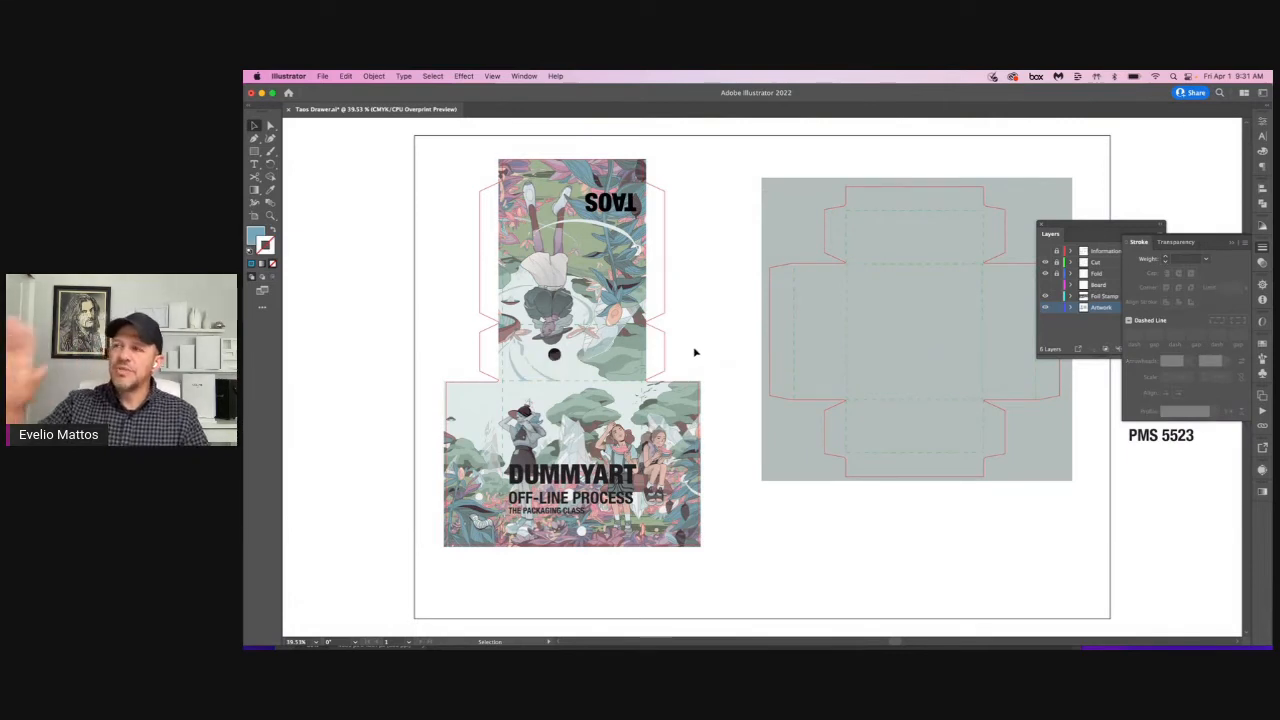
click(622, 203)
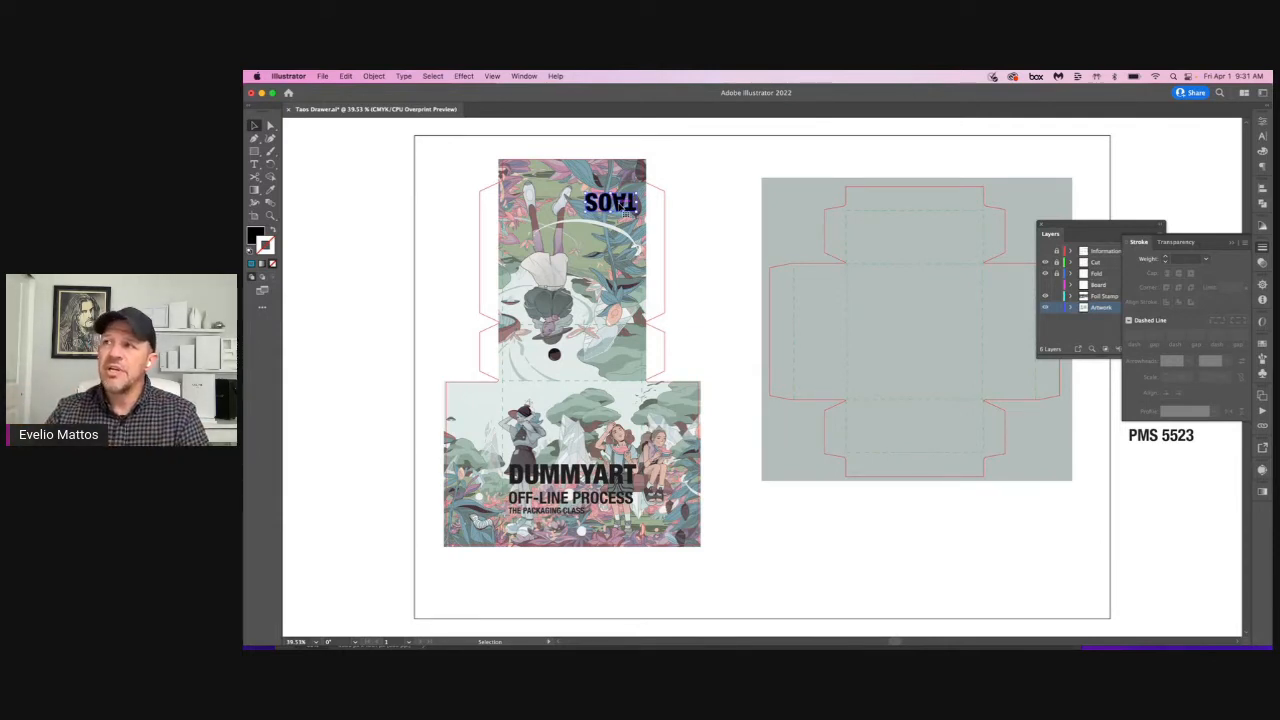
click(707, 232)
key(space)
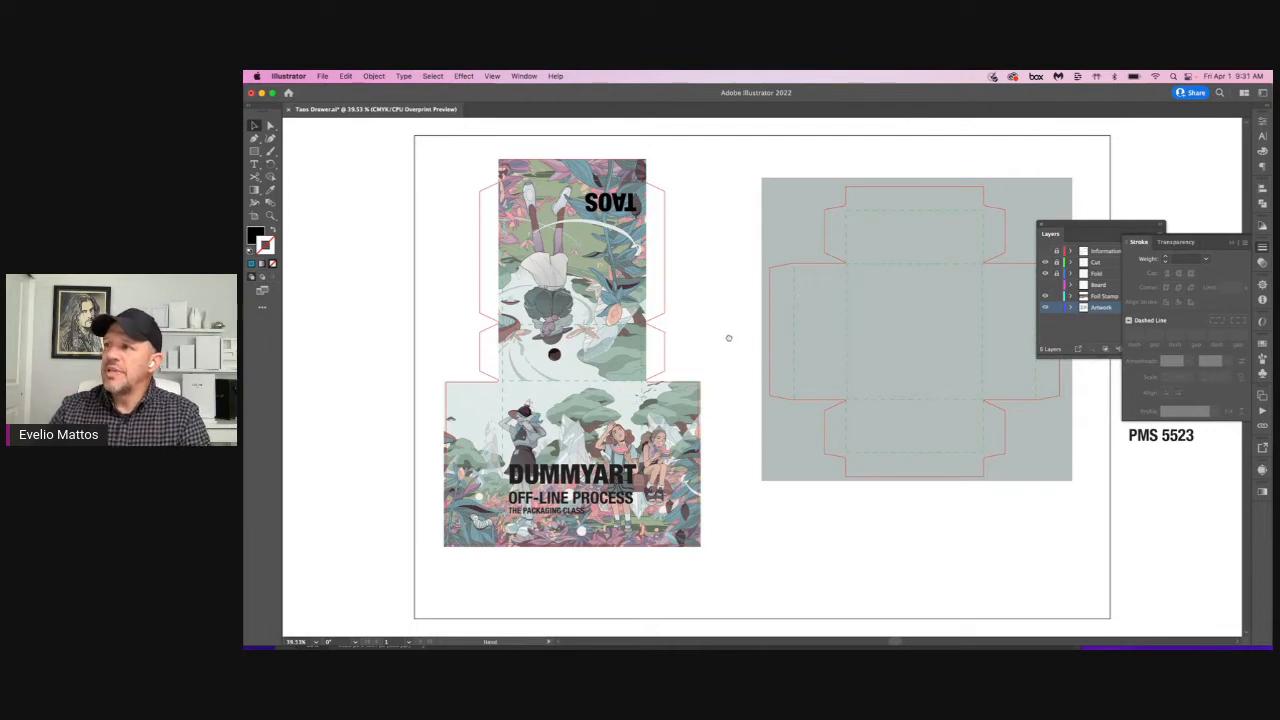
drag(728, 338, 658, 318)
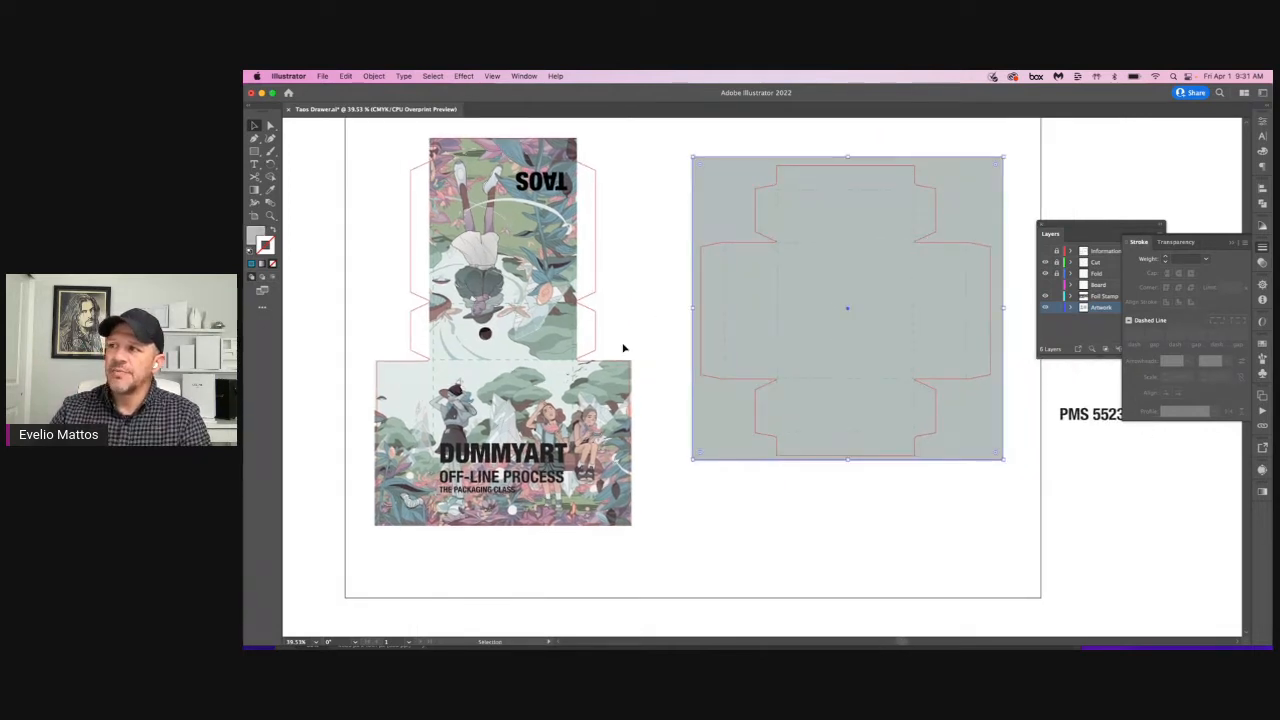
click(514, 354)
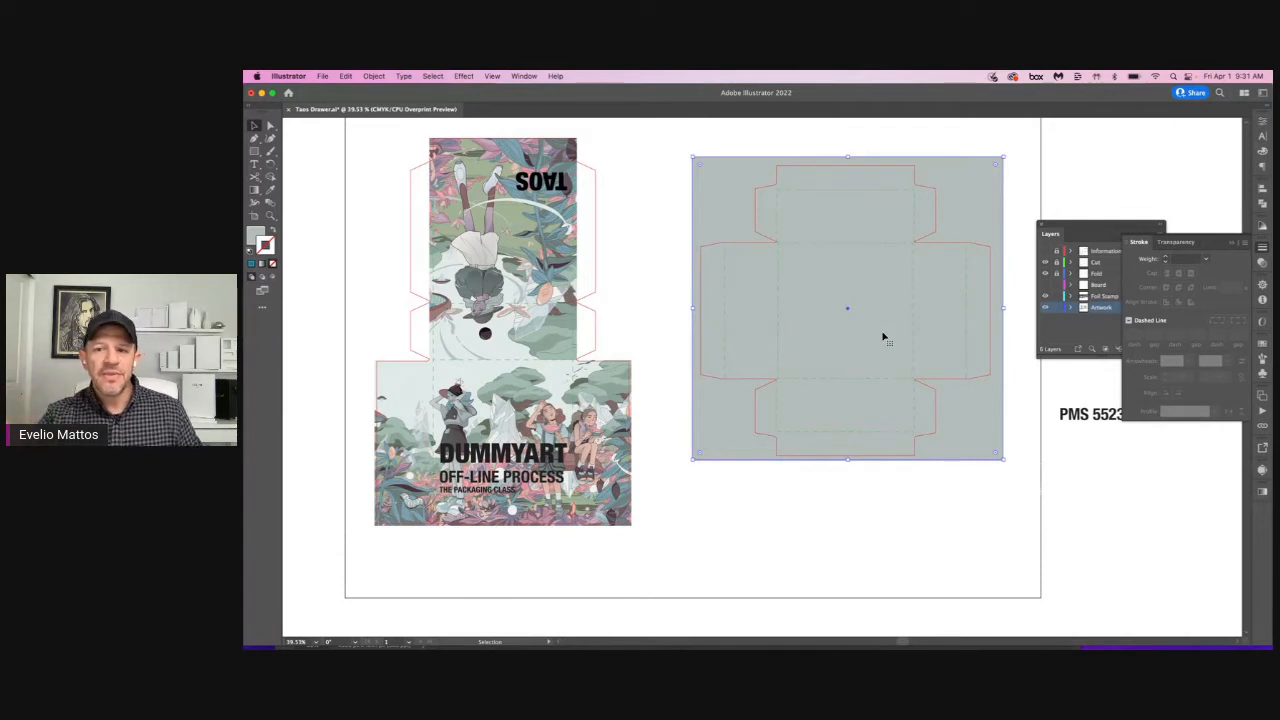
key(super+Tab)
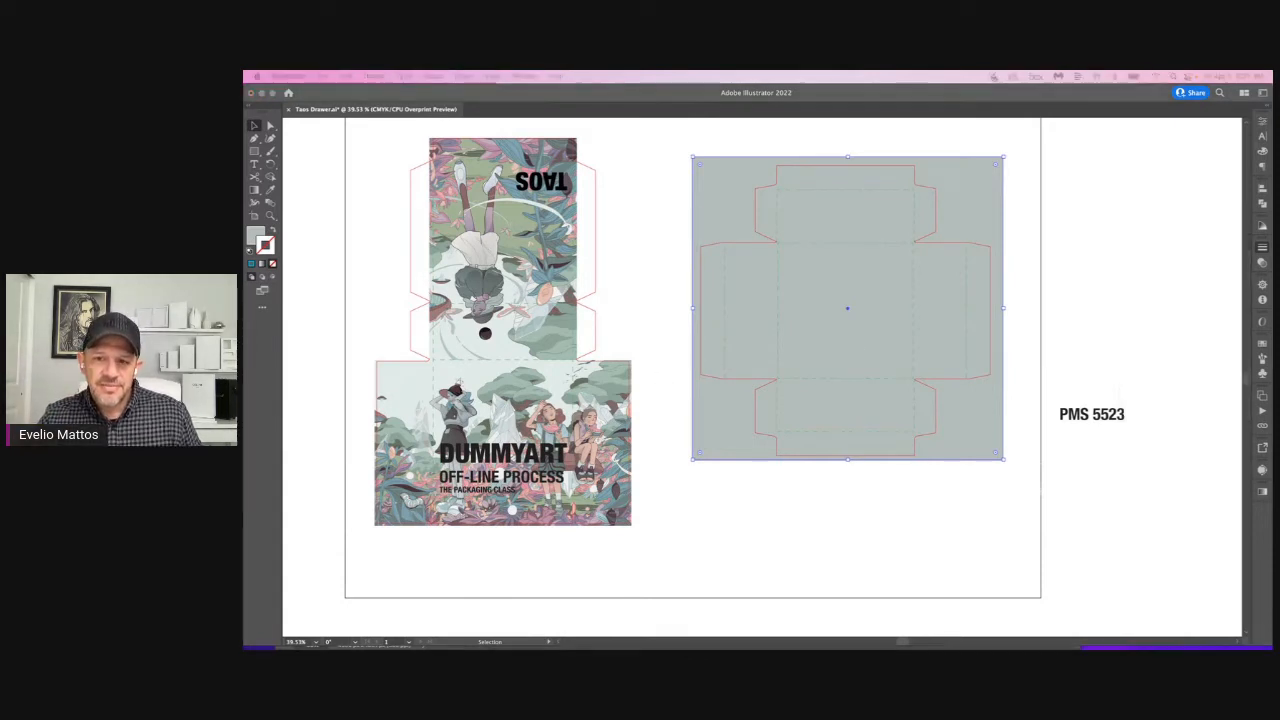
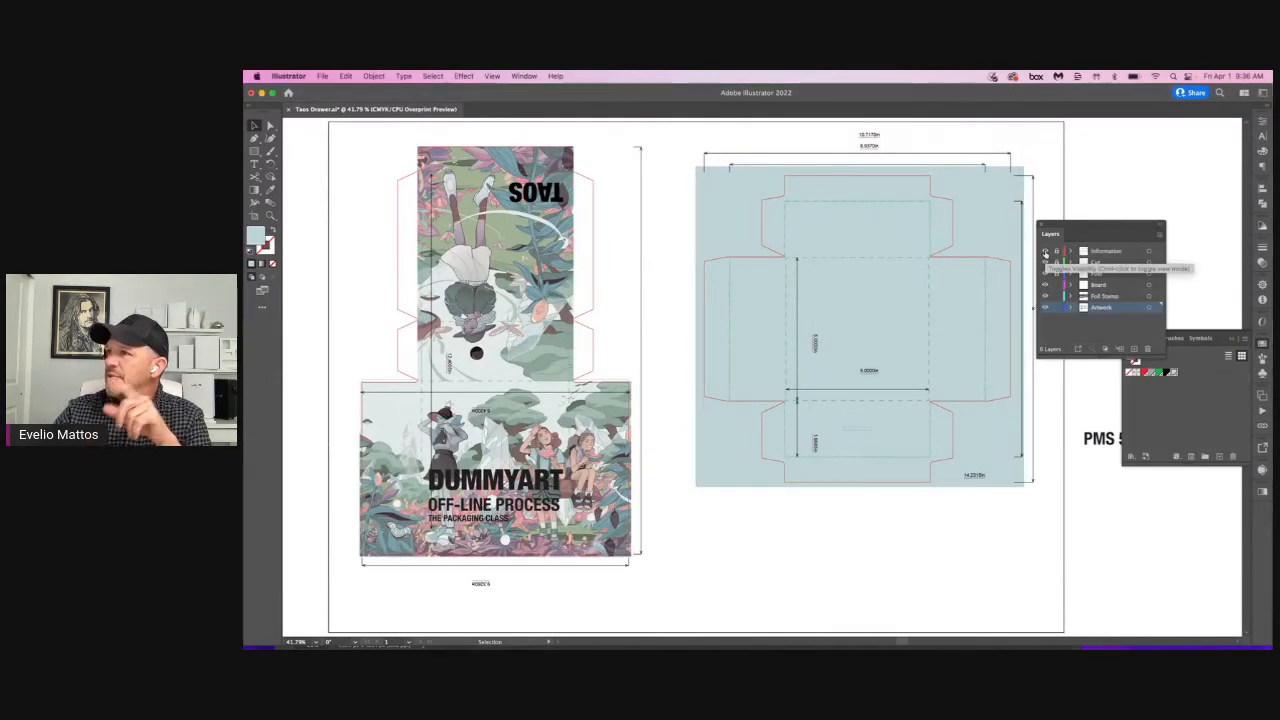
Step: Hide all layers and view the Artwork and Foil Stamp layers one at a time
drag(1045, 252, 1045, 310)
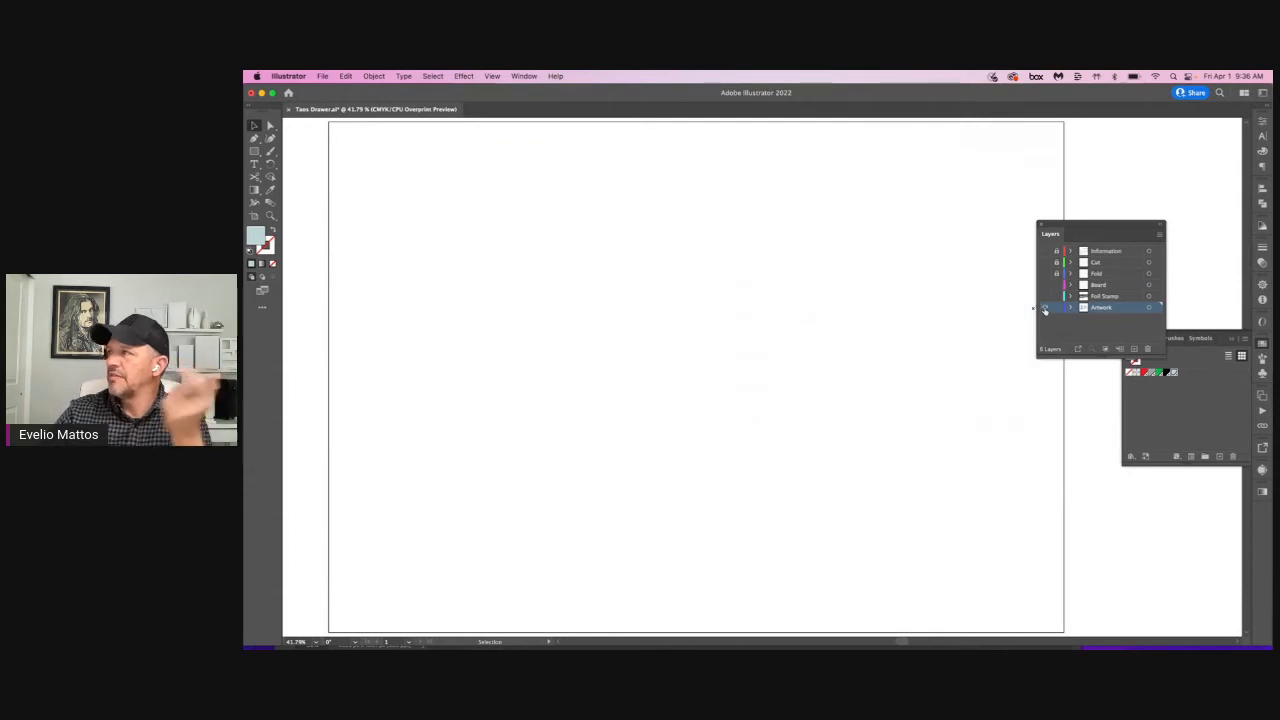
click(1045, 308)
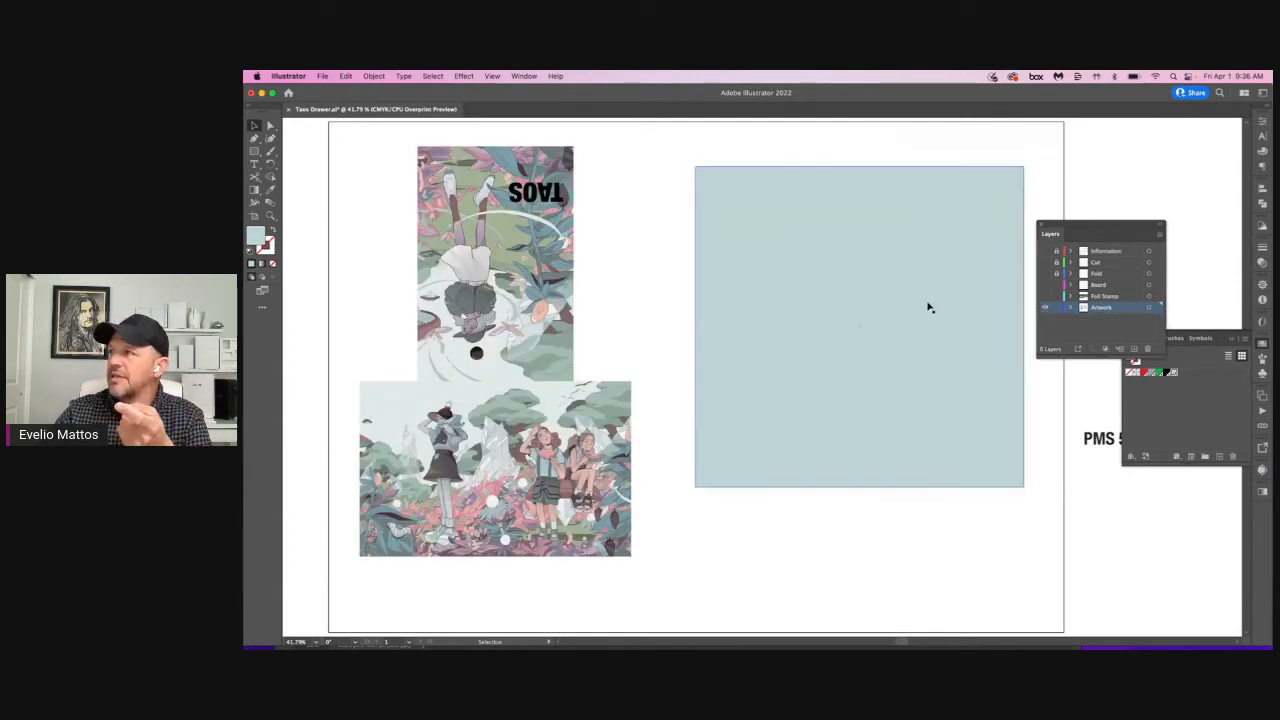
click(1045, 308)
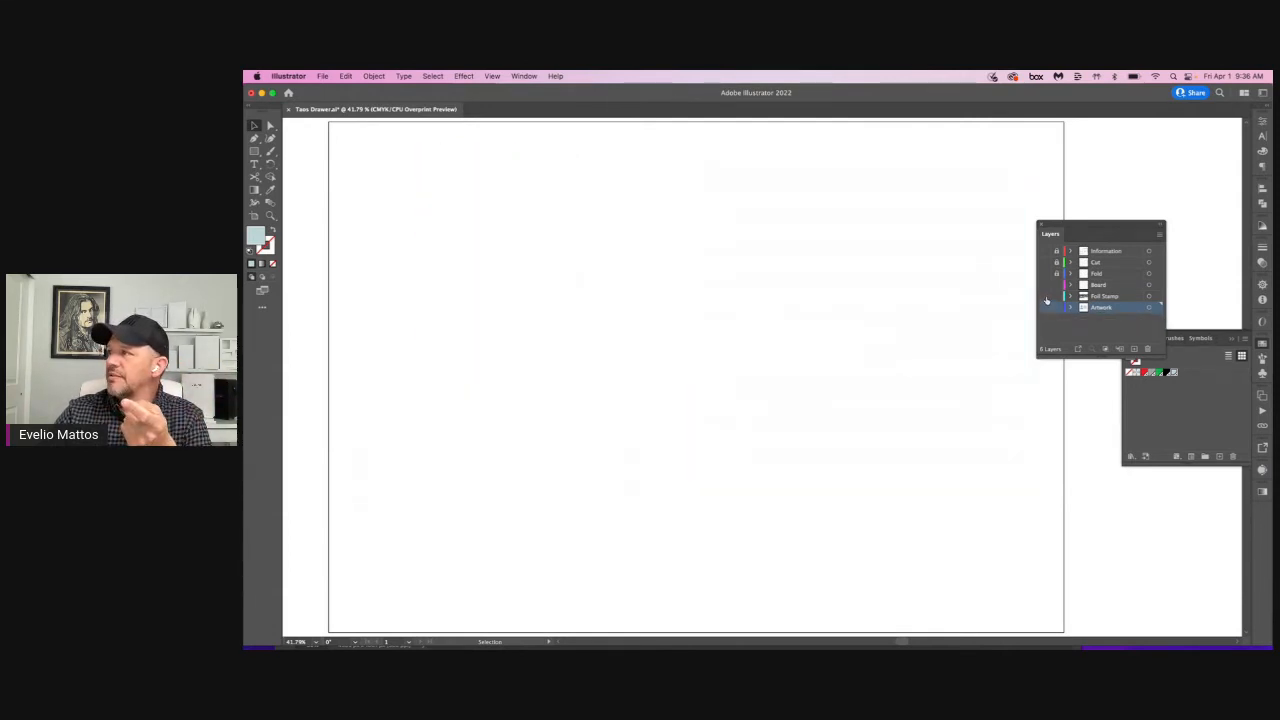
click(1046, 297)
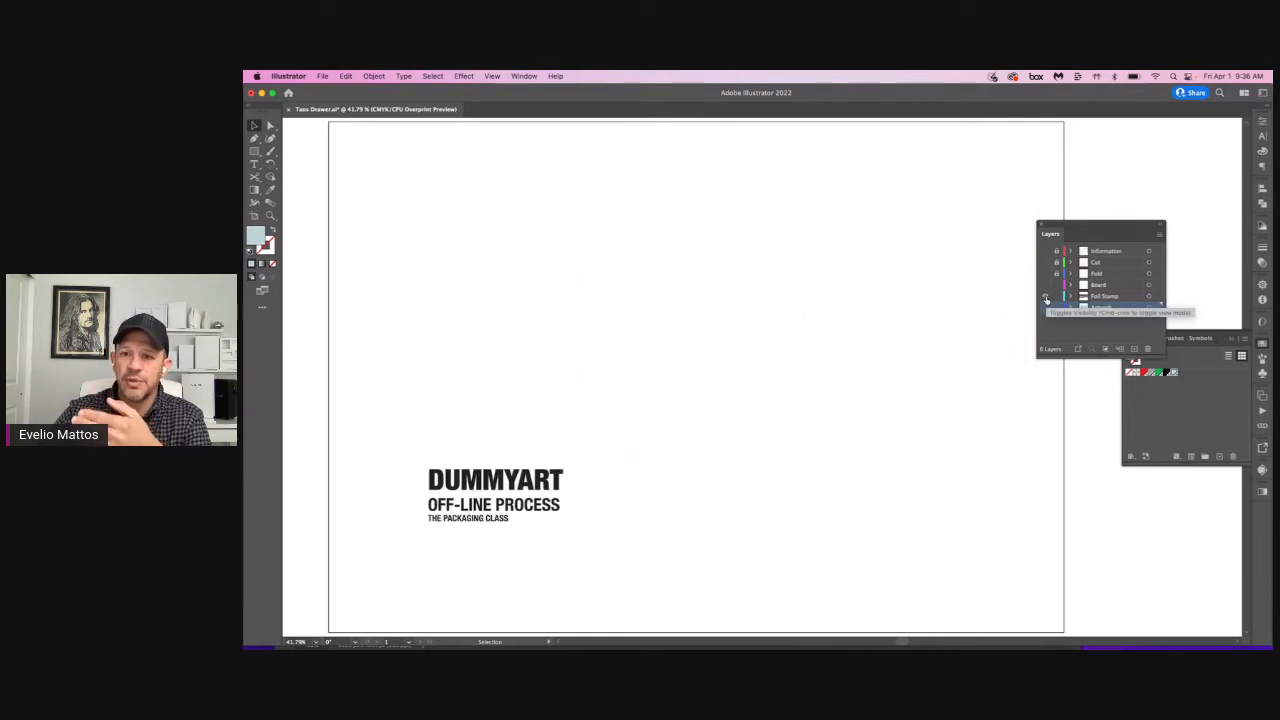
click(1046, 297)
Step: Check the Board layer on its own and the Fold layer after it, and turn all six layers back on
click(1046, 285)
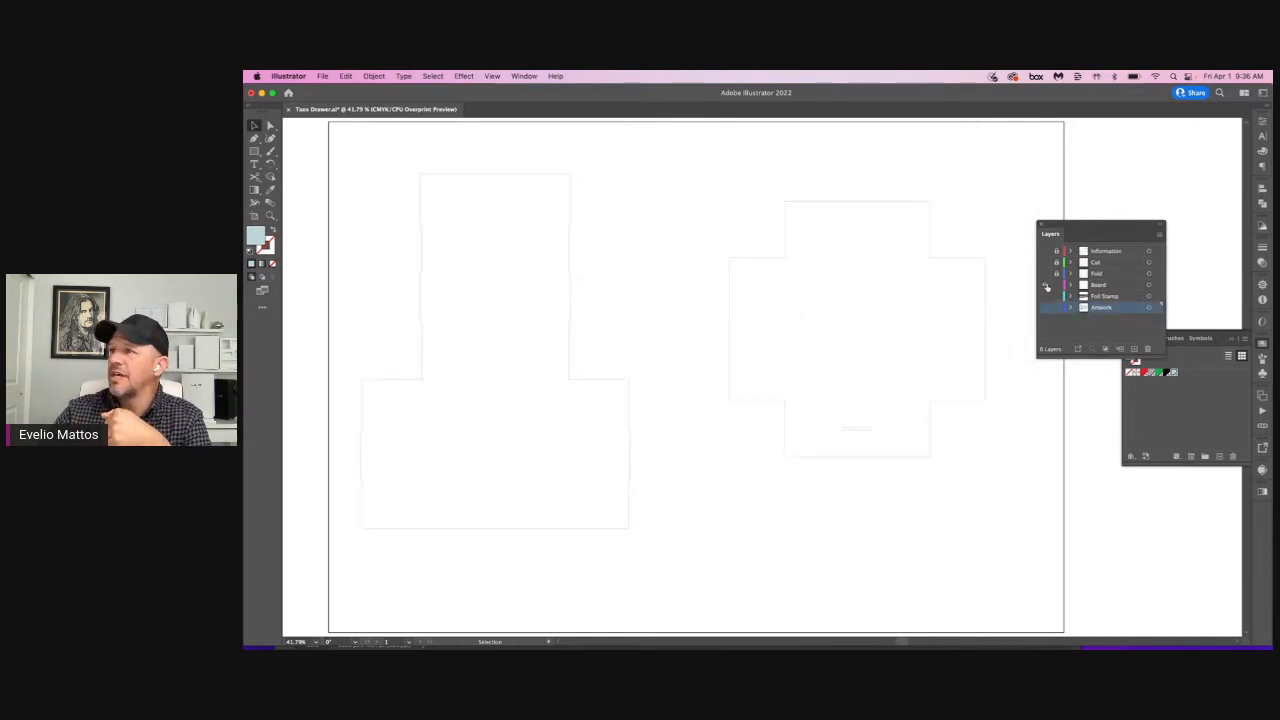
click(1046, 285)
click(1046, 274)
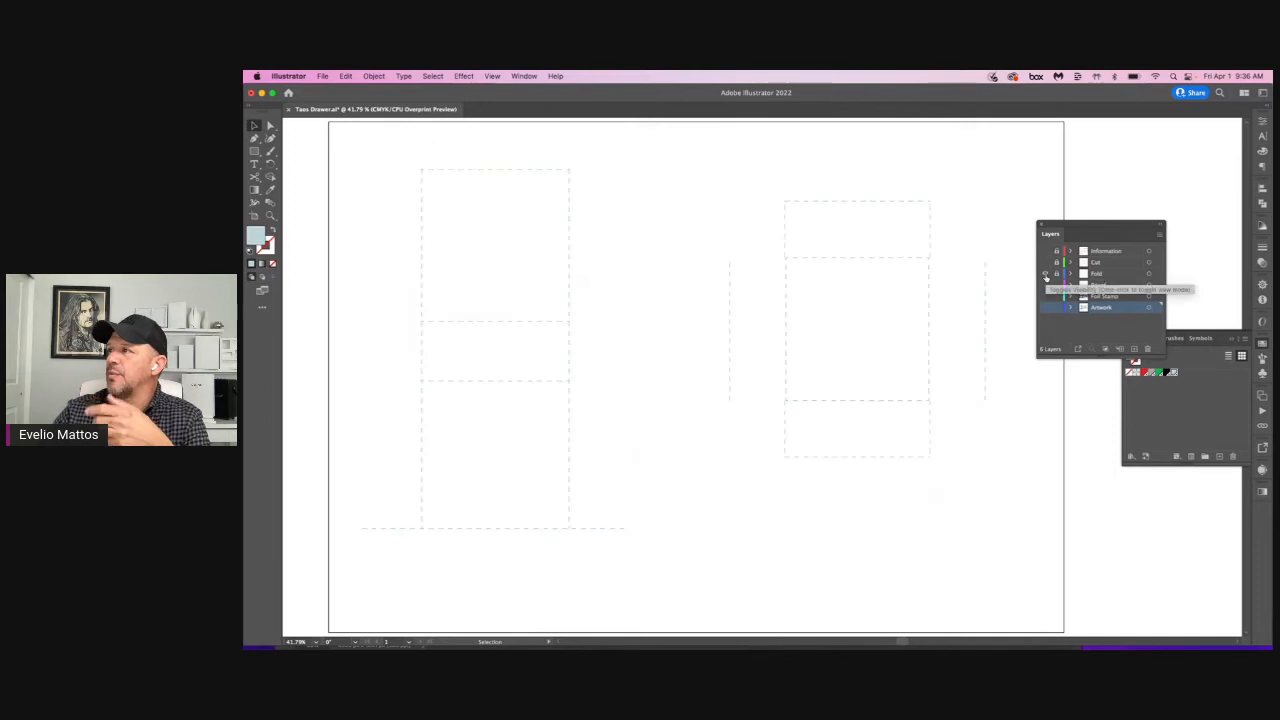
click(1045, 262)
click(1045, 251)
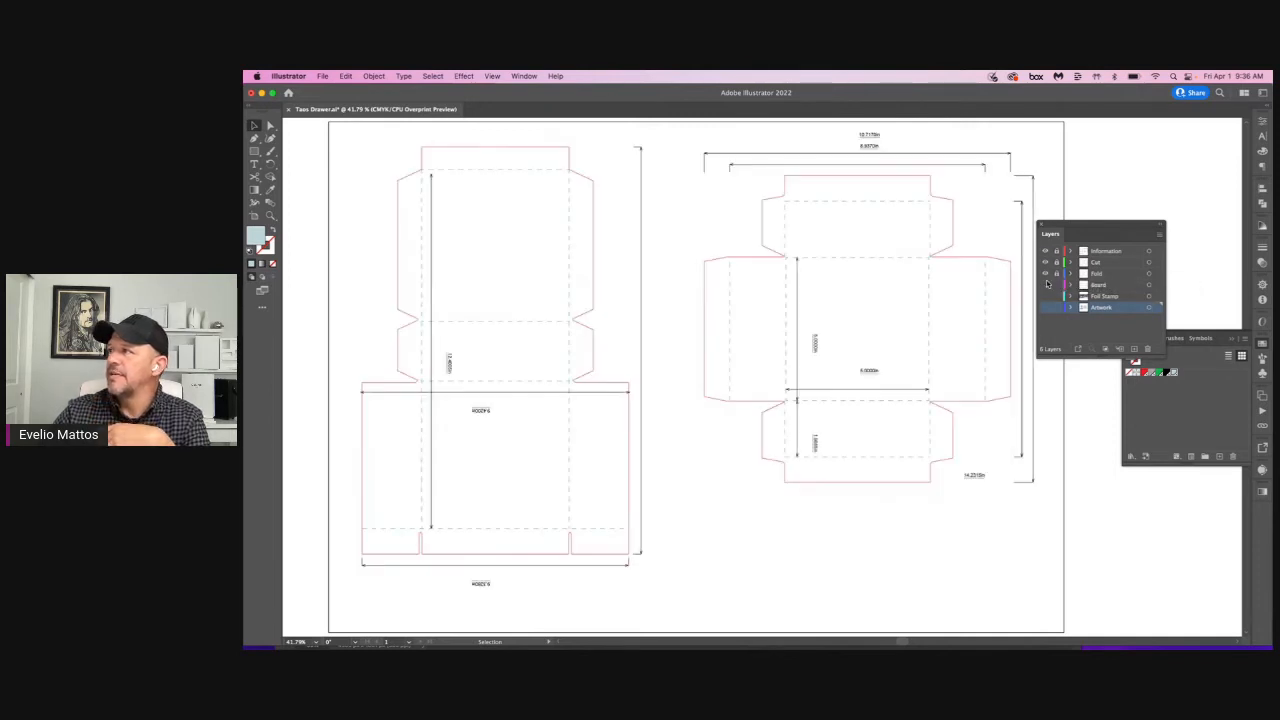
click(1046, 297)
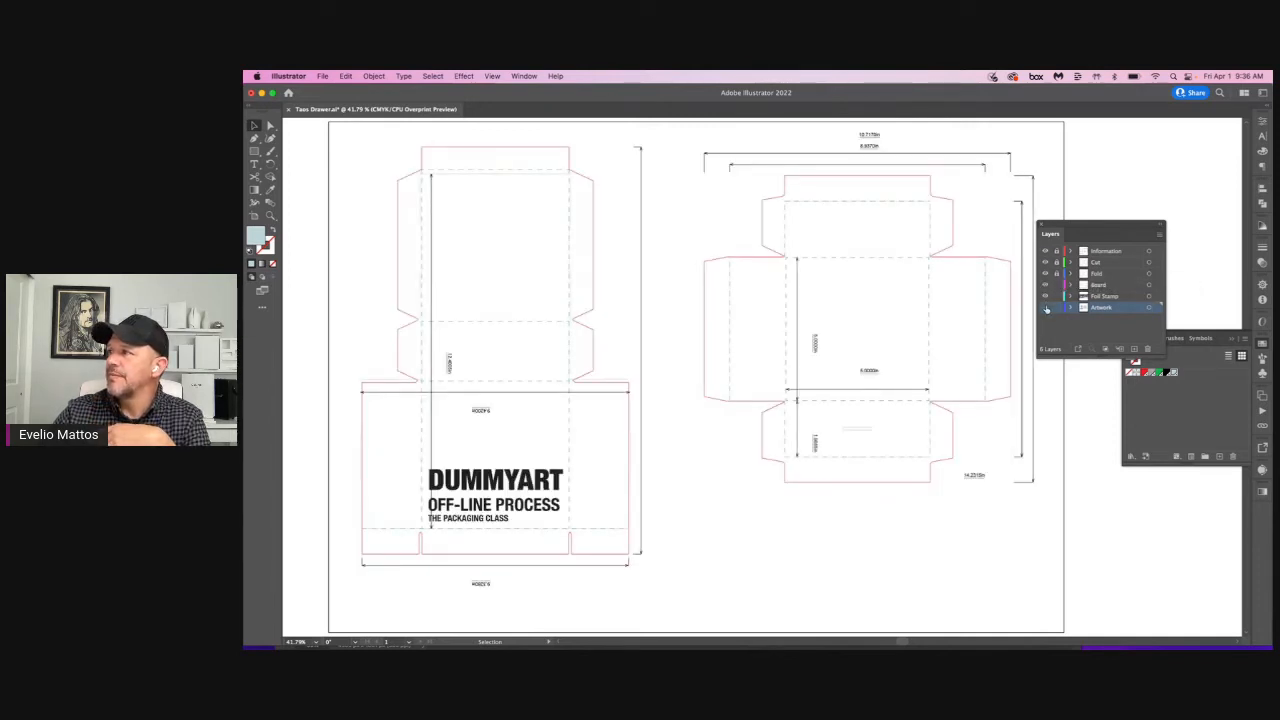
click(1046, 308)
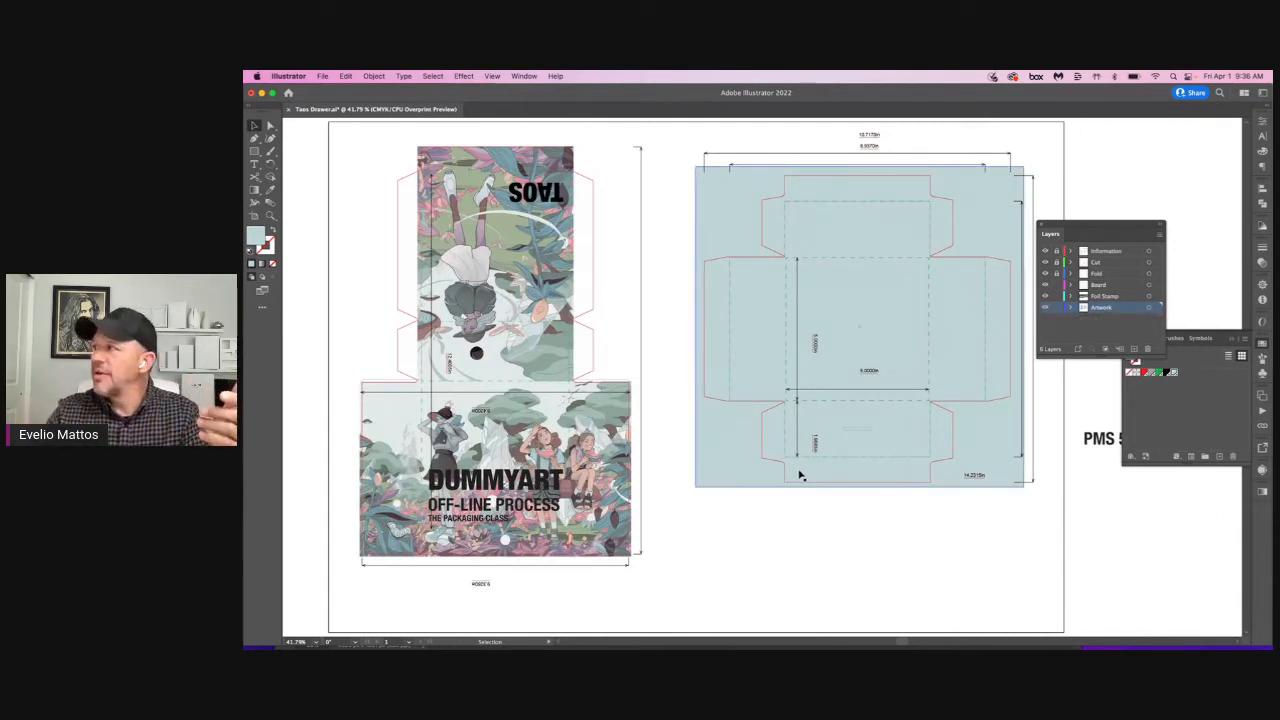
Step: Select the blue background rectangle behind the tray dieline and check its fill's color values
drag(1105, 228, 1128, 190)
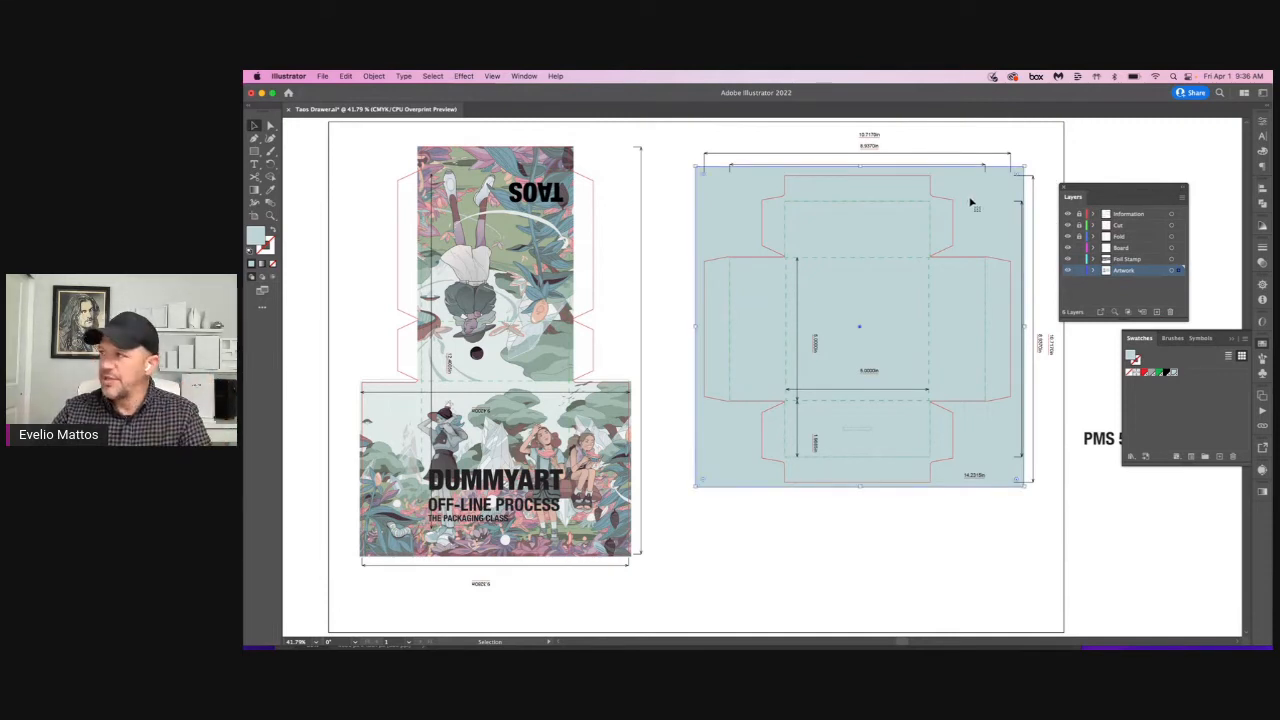
click(1262, 151)
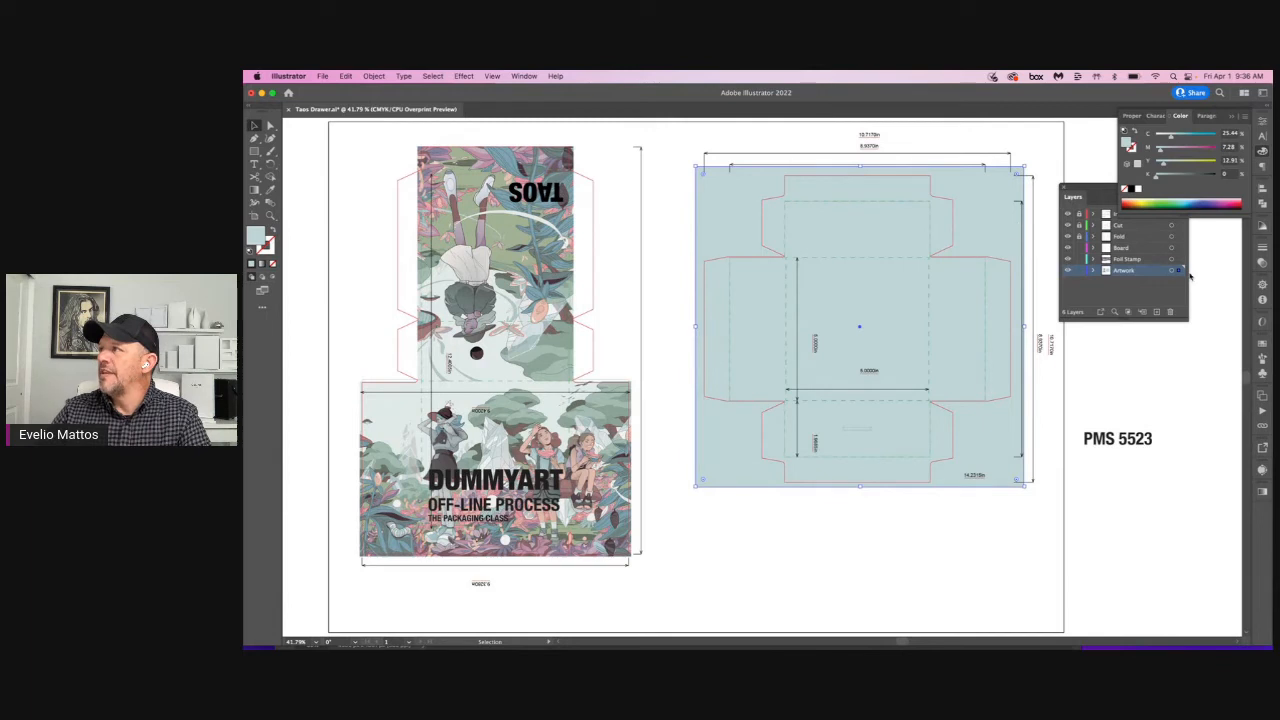
click(1262, 347)
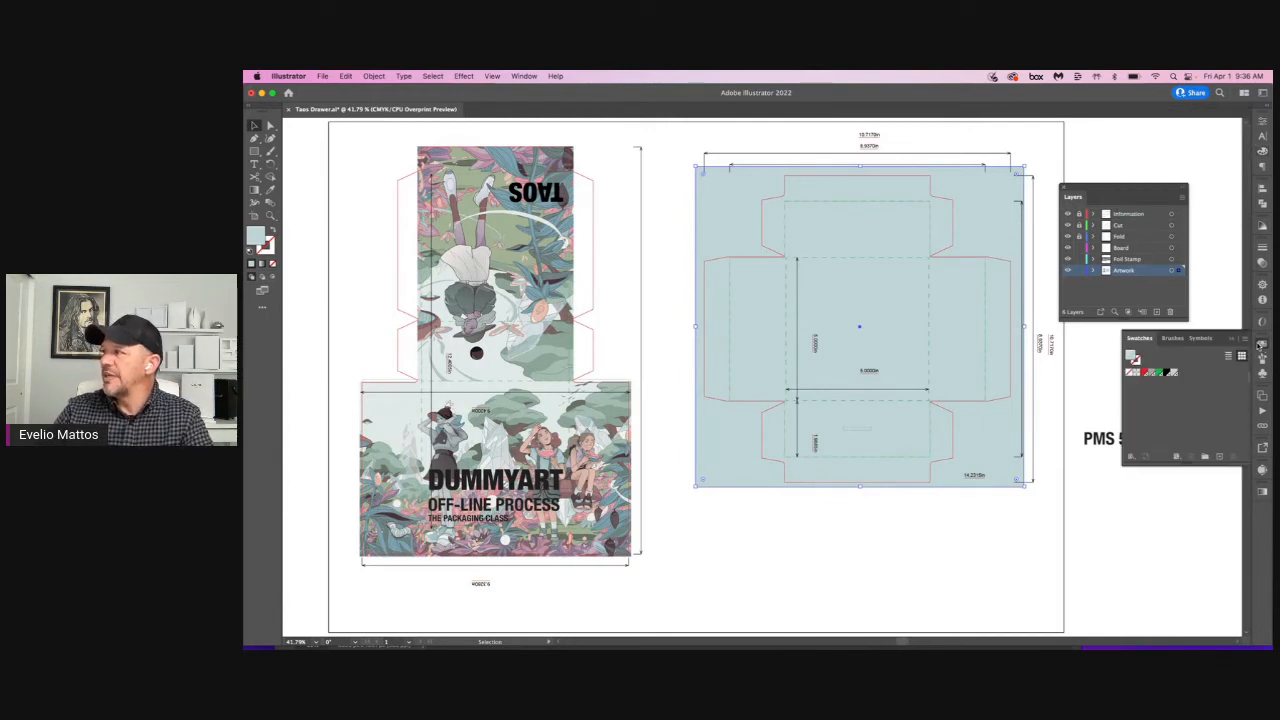
Step: Pick swatch 5523 from the PANTONE+ Solid Uncoated color book for the selected blue background rectangle, close the book and deselect
click(1245, 340)
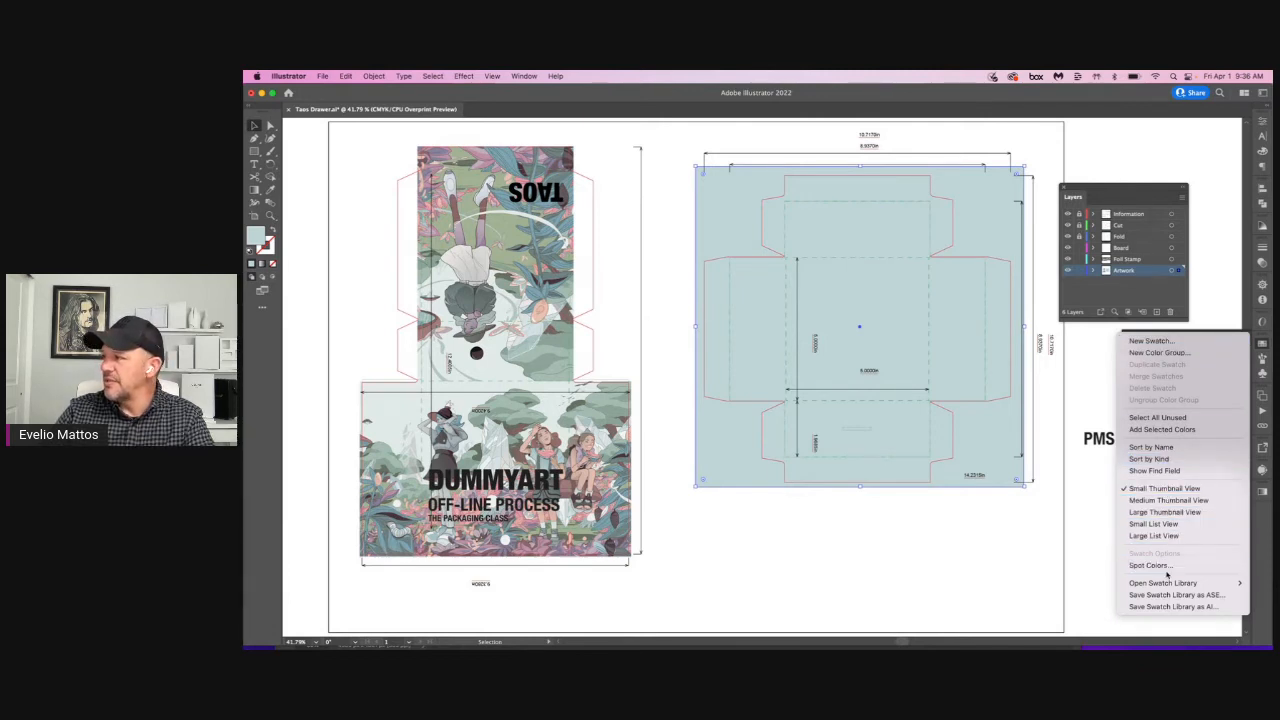
mouse_move(1164, 583)
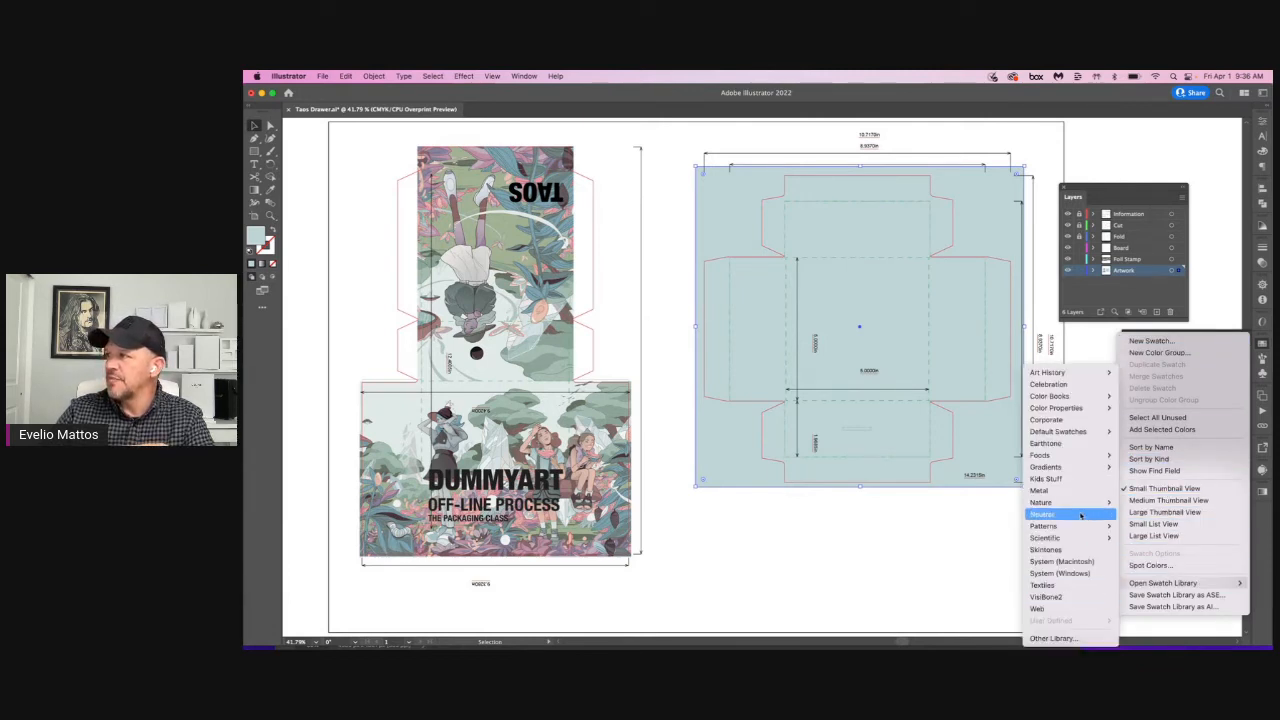
mouse_move(1062, 399)
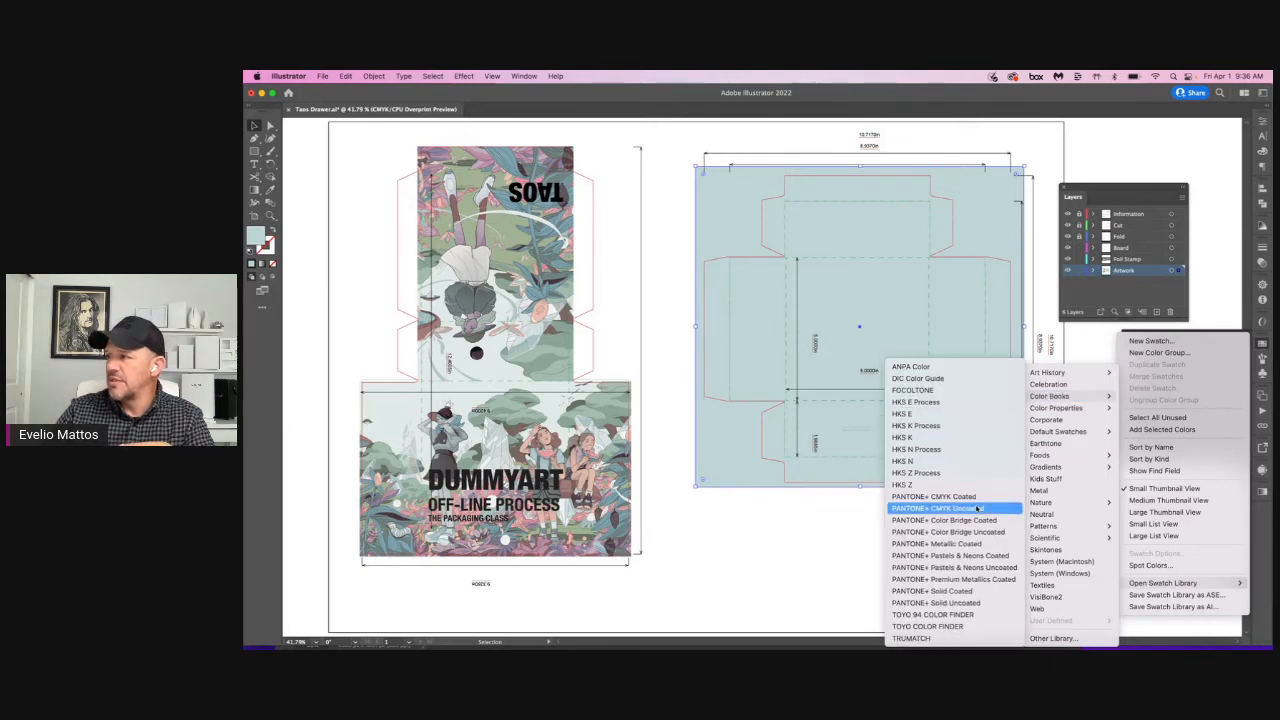
click(952, 604)
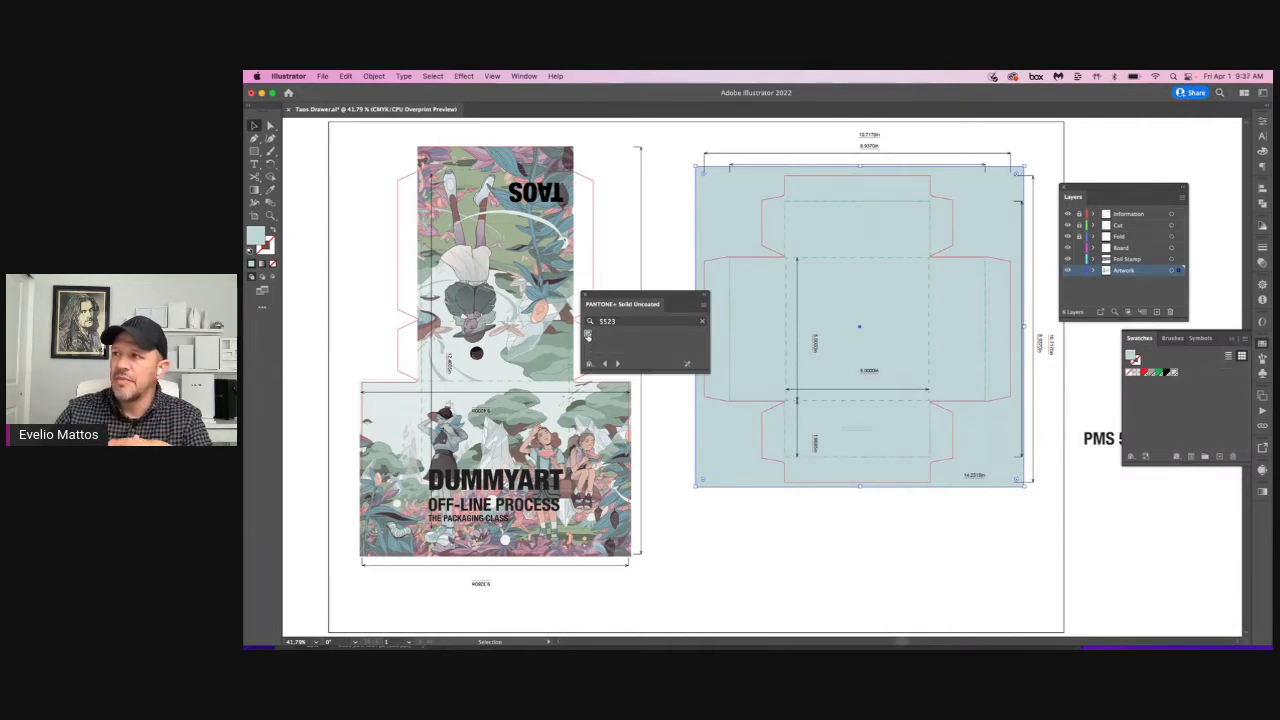
drag(587, 336, 1178, 378)
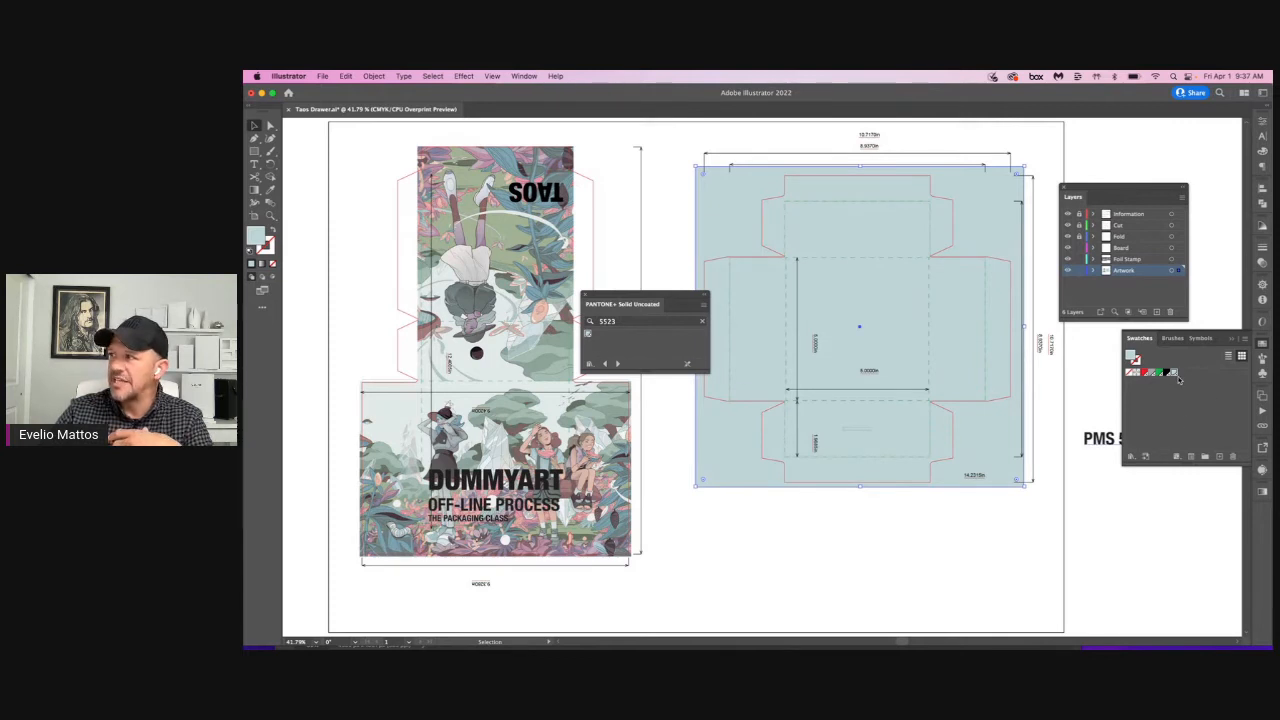
click(584, 296)
click(1034, 540)
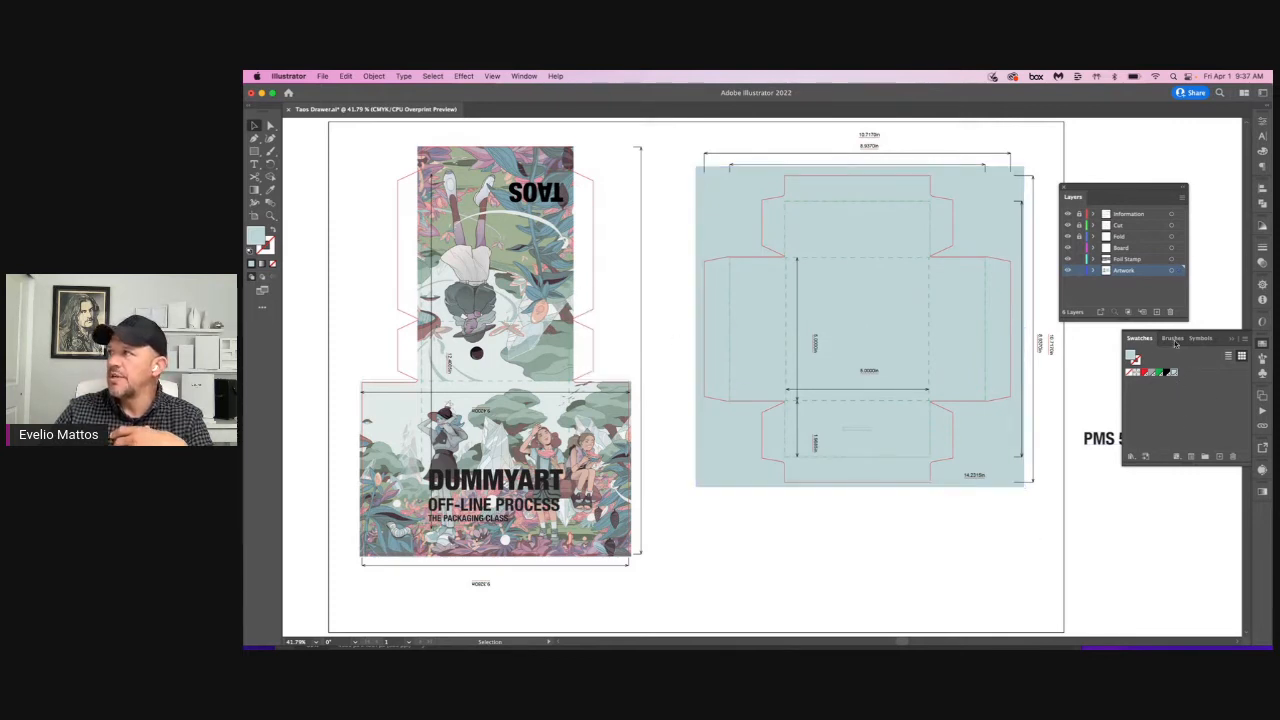
Step: Open the Separations Preview and arrange the workspace so both dielines can be seen beside it
click(523, 76)
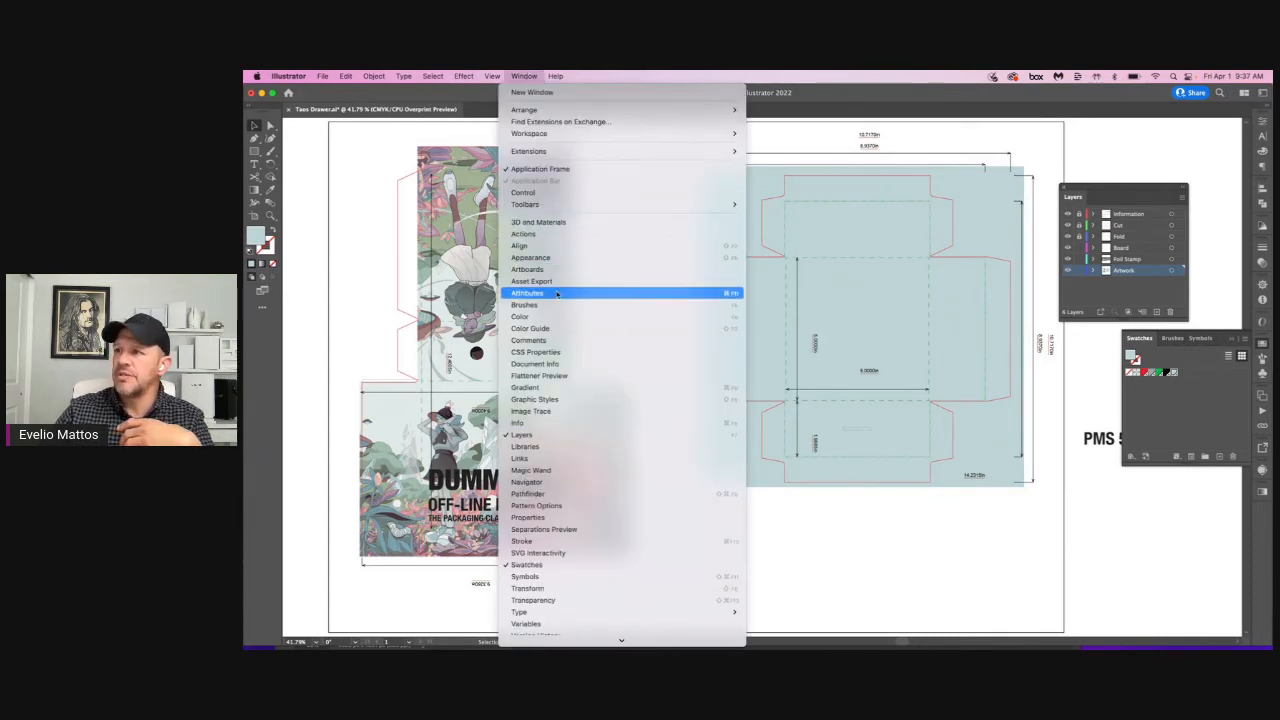
click(585, 529)
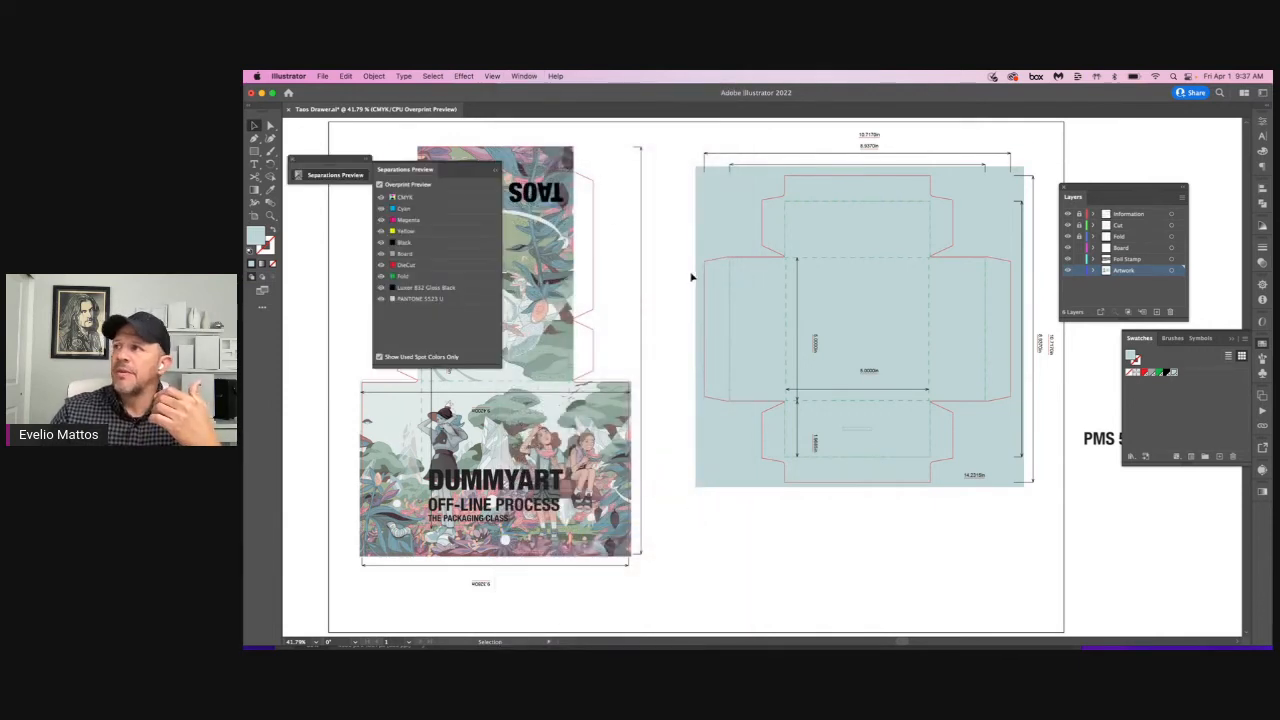
scroll(690, 277, left, 2)
drag(1135, 195, 1187, 134)
scroll(677, 216, left, 4)
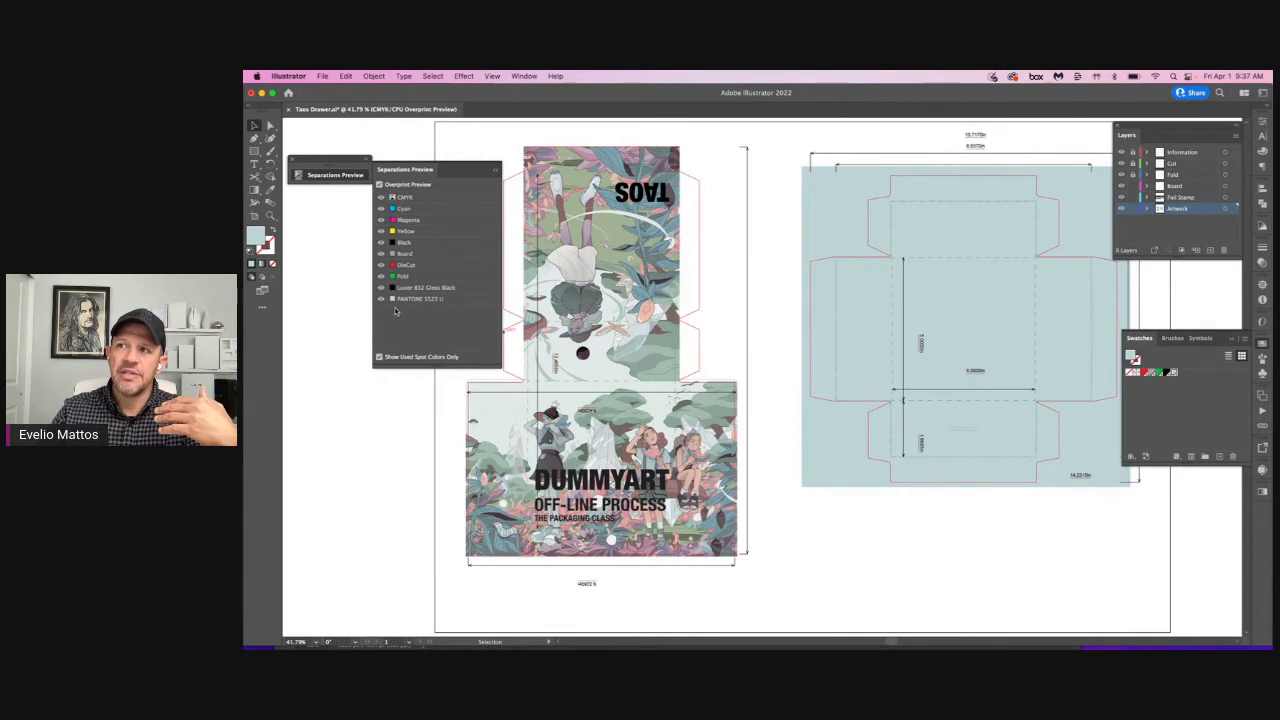
Step: Hide the CMYK, Board, DieCut and Fold separations to isolate the foil and PANTONE 5523 U inks
click(381, 198)
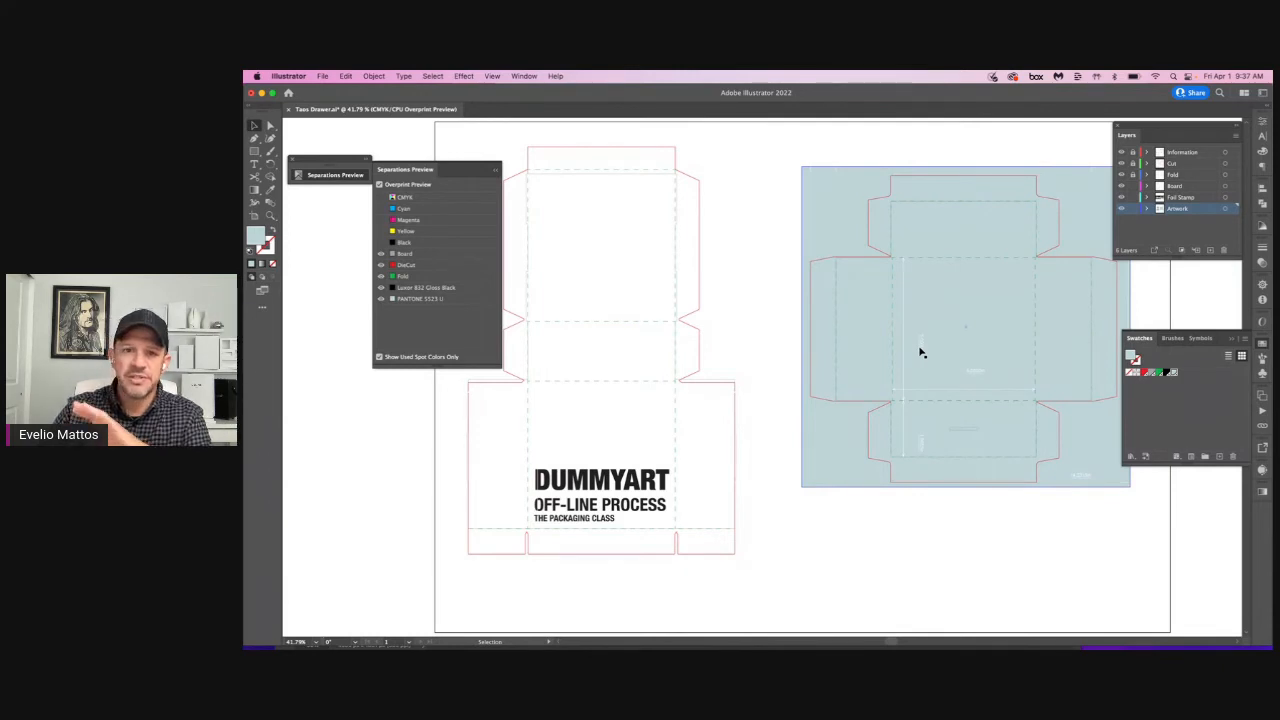
click(380, 255)
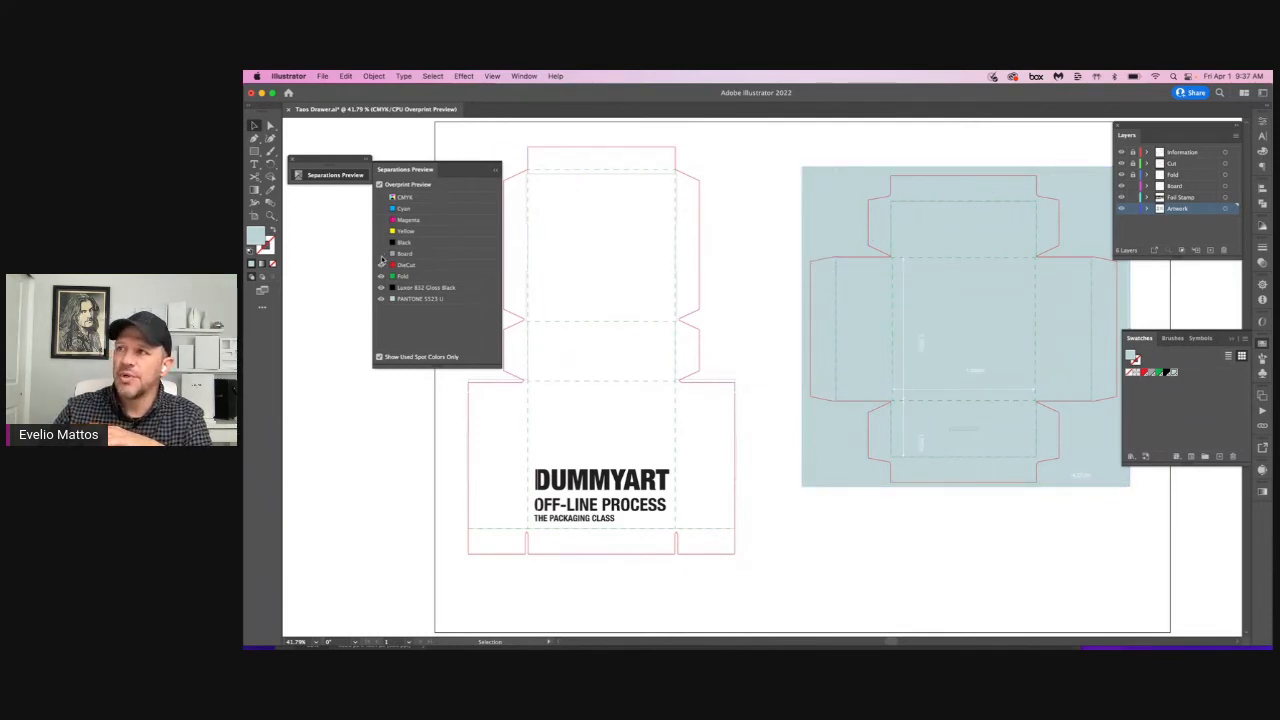
click(380, 266)
click(380, 277)
click(380, 298)
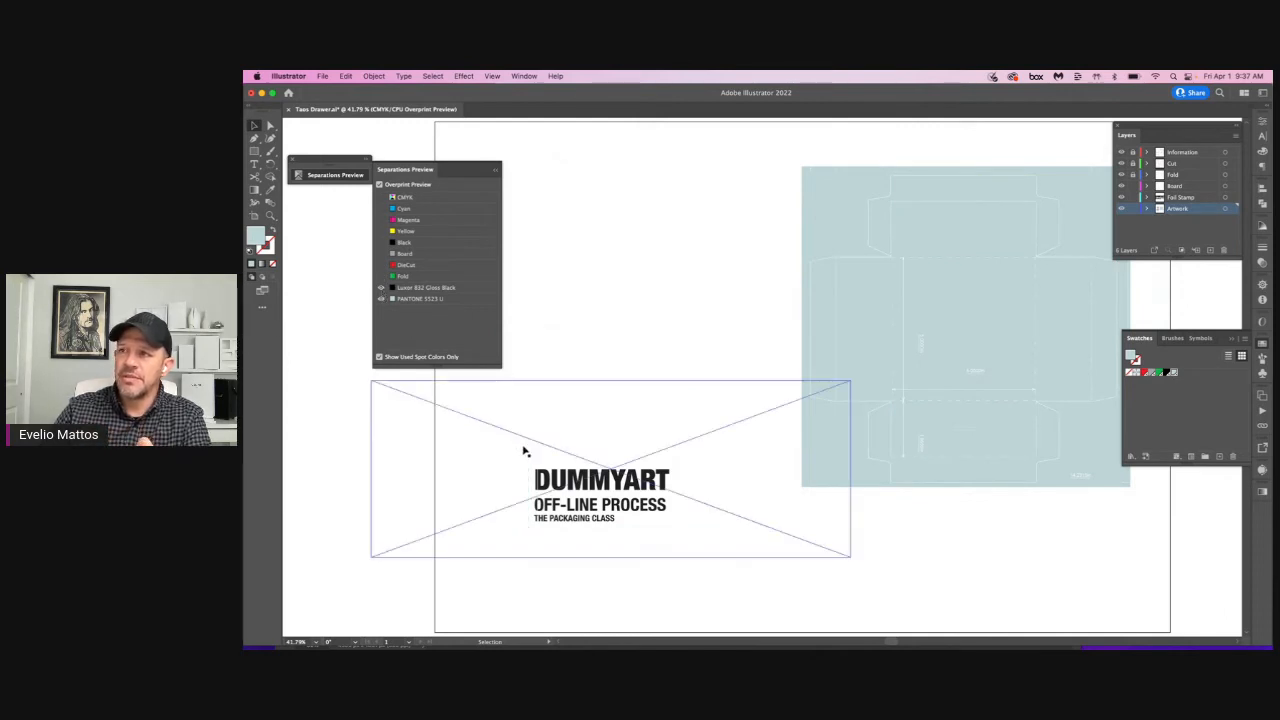
Step: Toggle the Luxor Gloss Black and PANTONE 5523 U separations to inspect each ink, leaving only the PANTONE ink shown
click(380, 288)
click(380, 288)
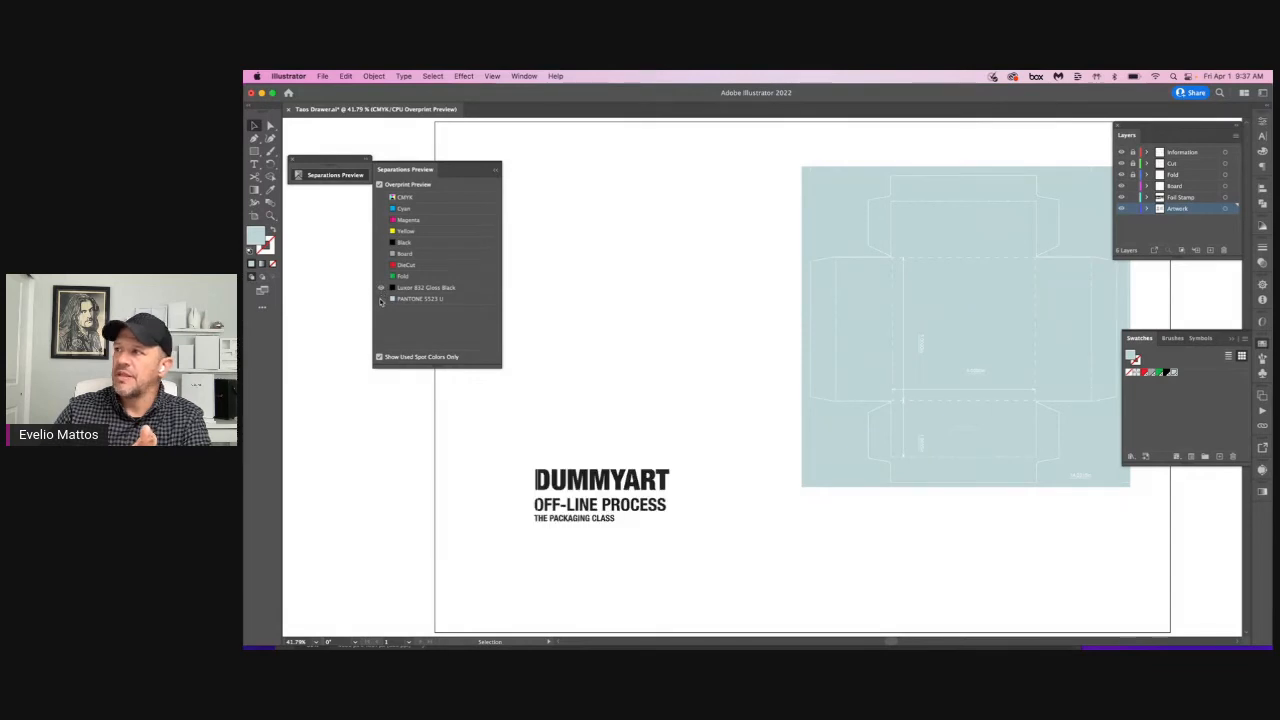
click(380, 299)
click(380, 299)
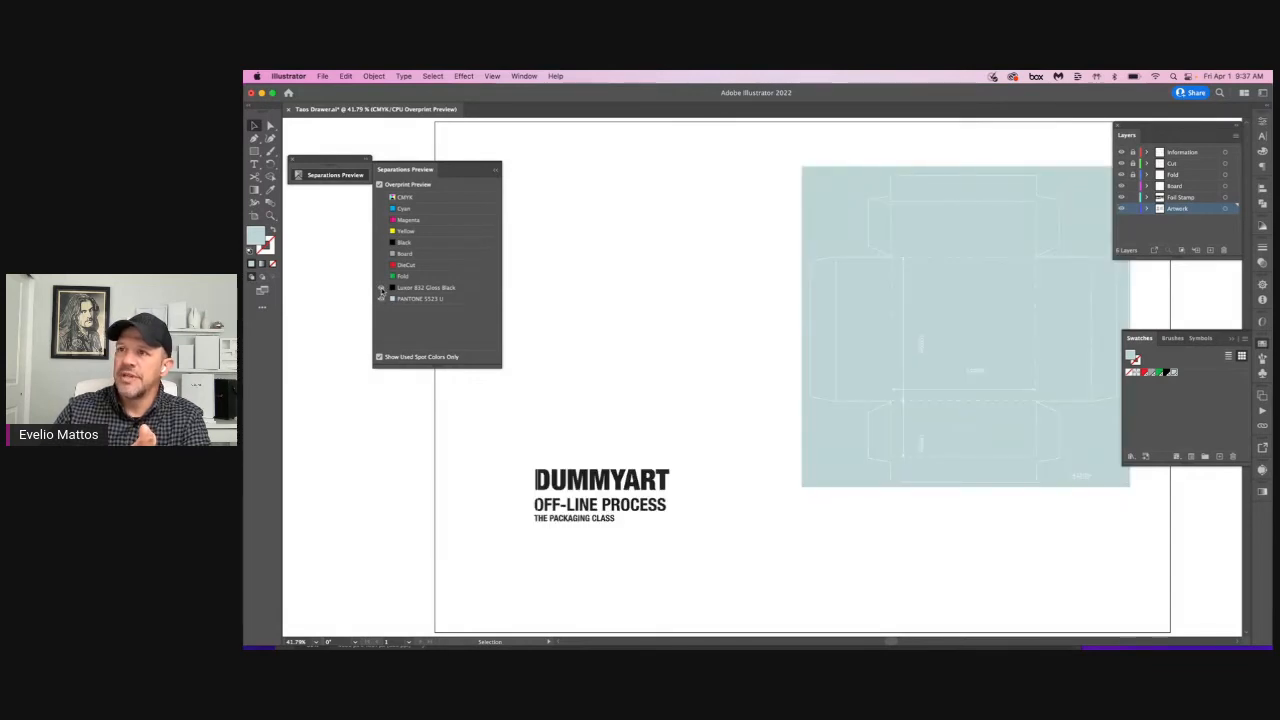
click(381, 288)
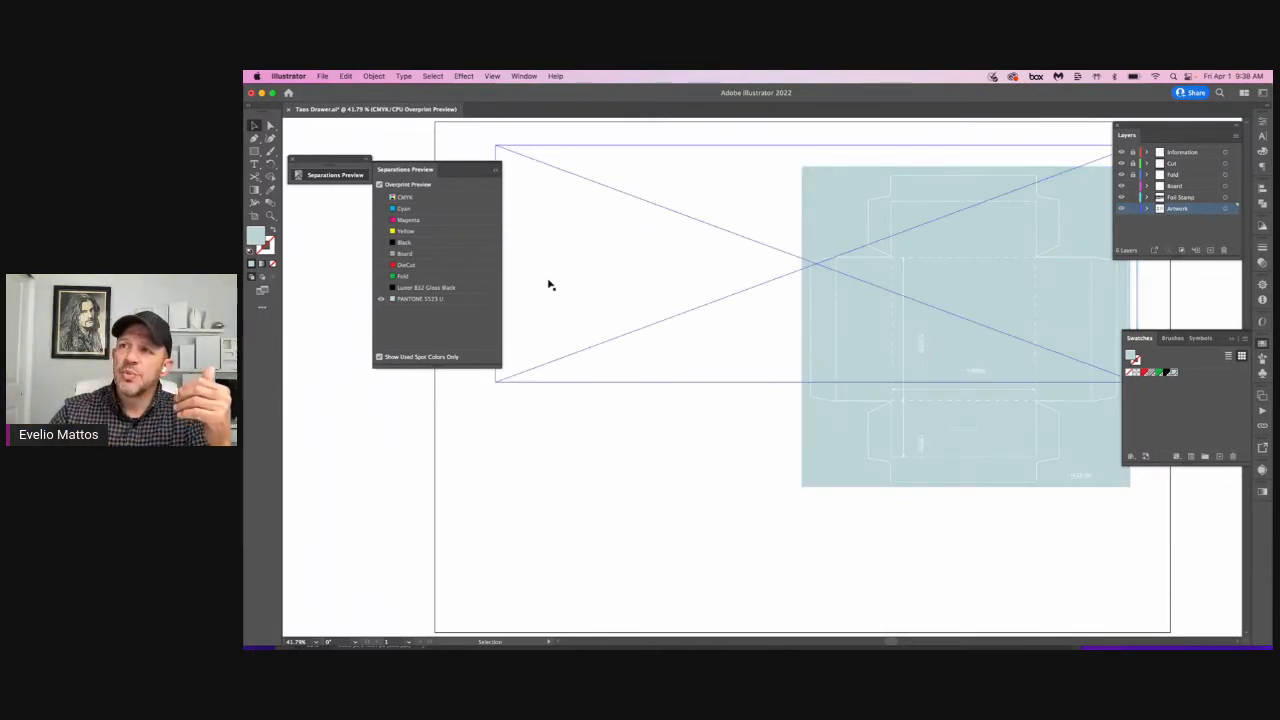
Step: Preview the CMYK separations together, reduce them to the black plate alone, and move the separations list clear of the artwork
click(381, 198)
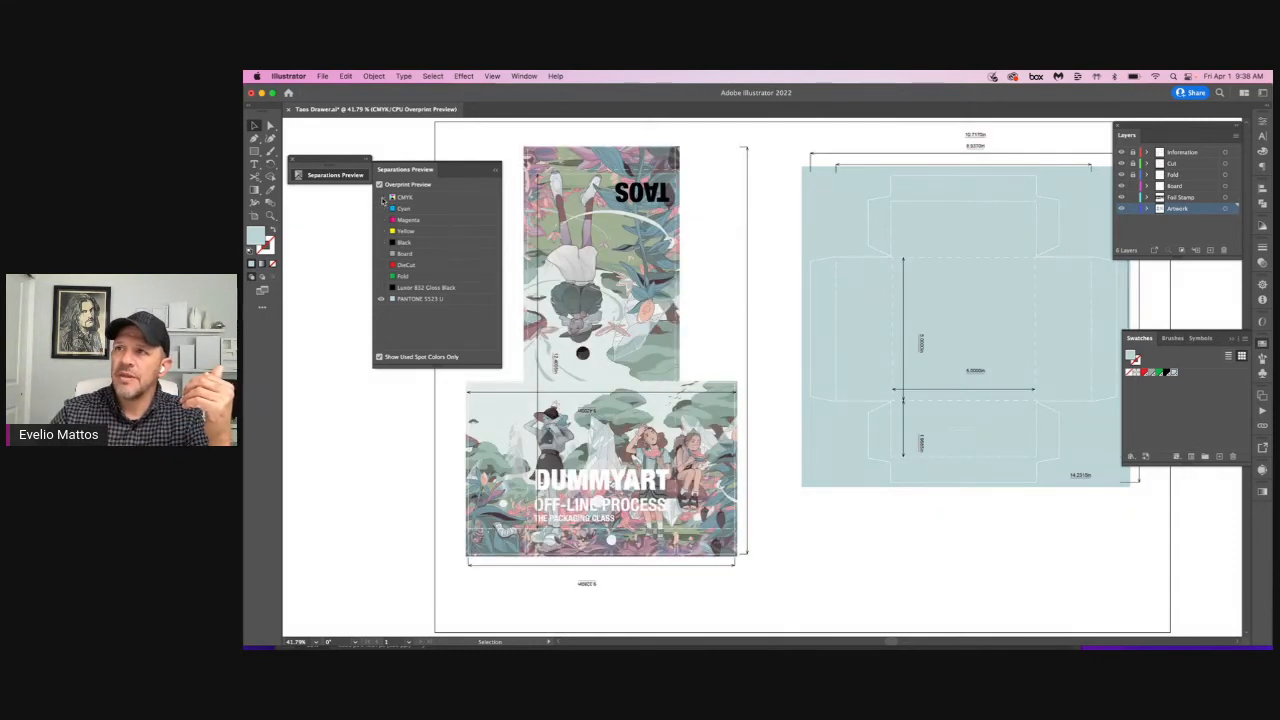
click(381, 198)
click(381, 243)
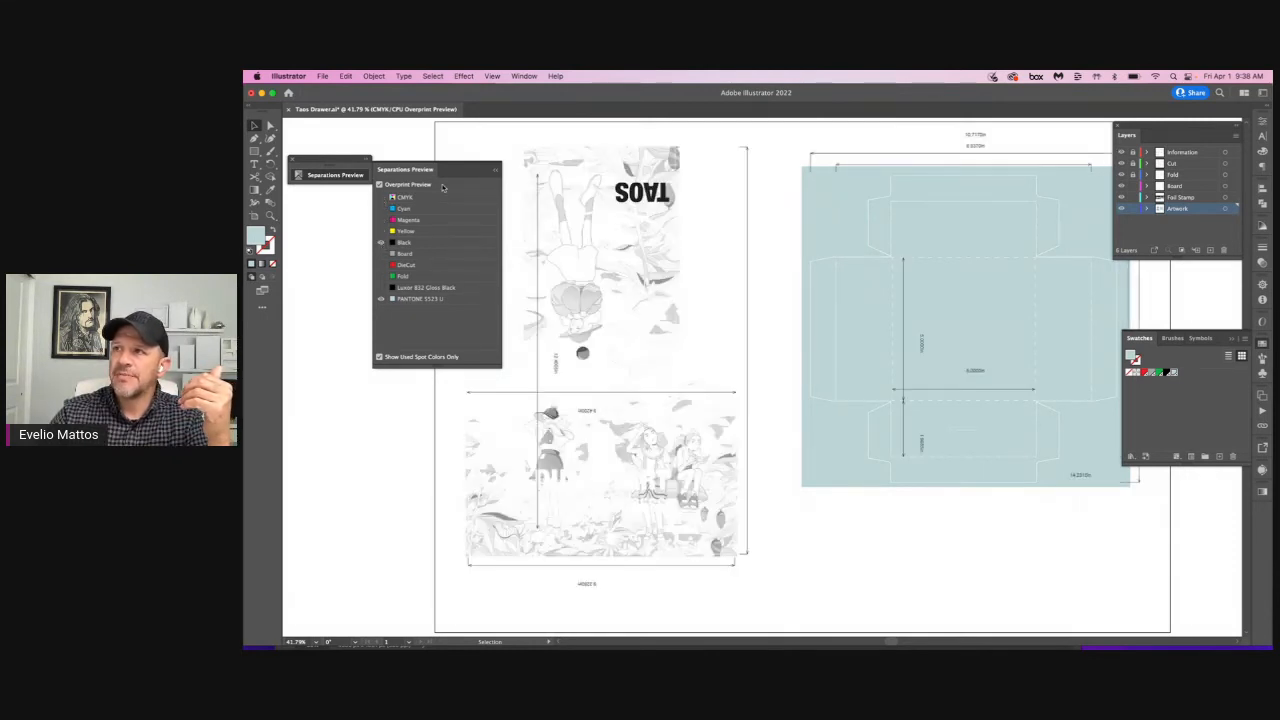
drag(354, 160, 331, 135)
click(316, 153)
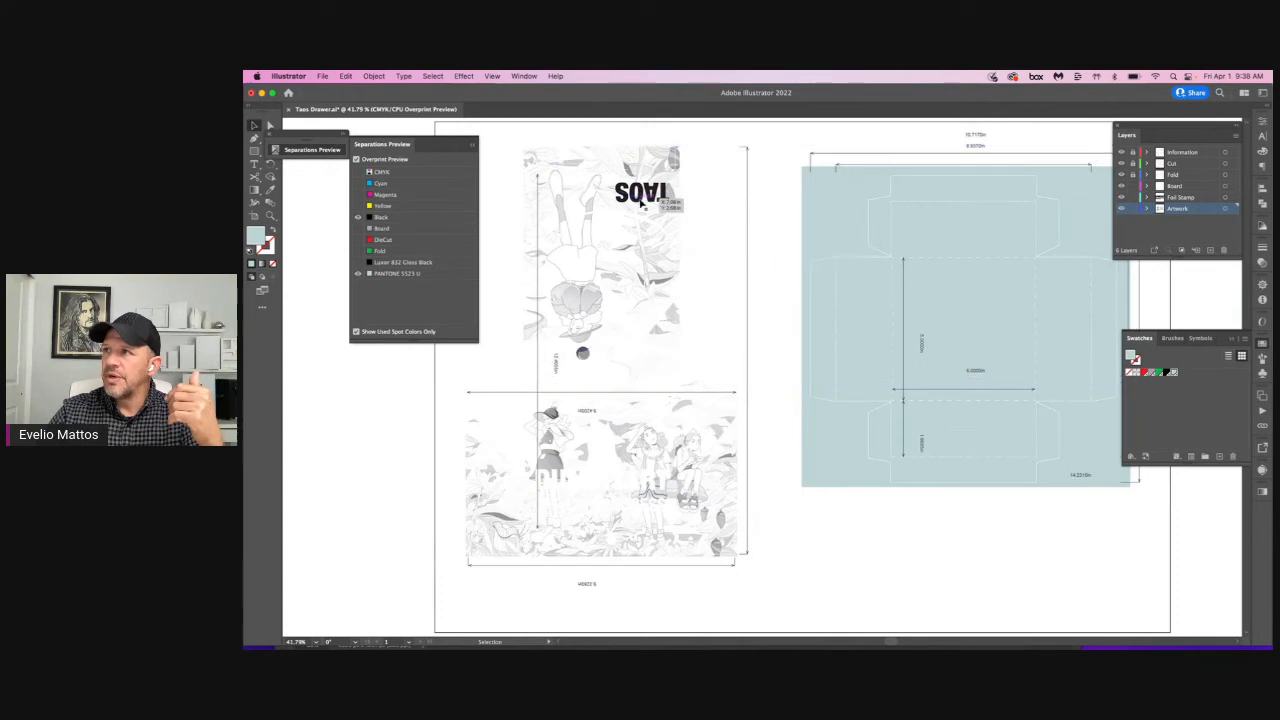
Step: Inspect the yellow plate without black, add the magenta and cyan plates one by one, and show all CMYK separations again
click(357, 205)
click(358, 217)
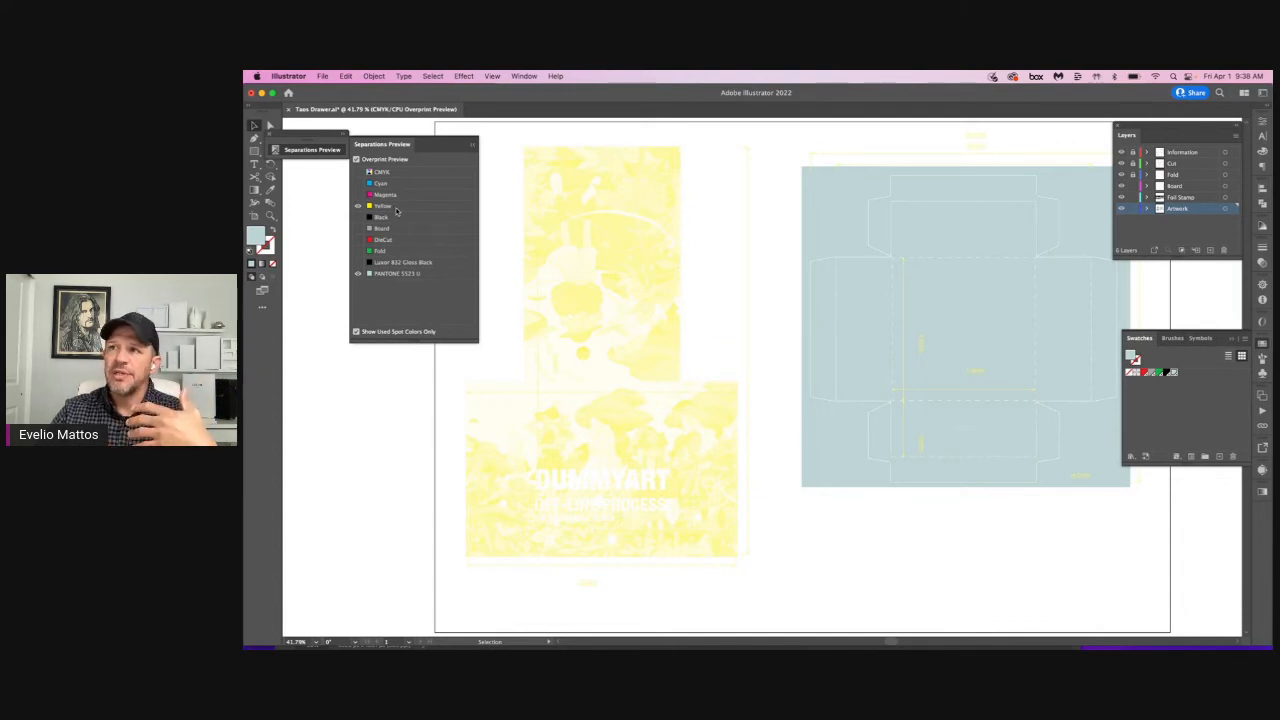
click(358, 194)
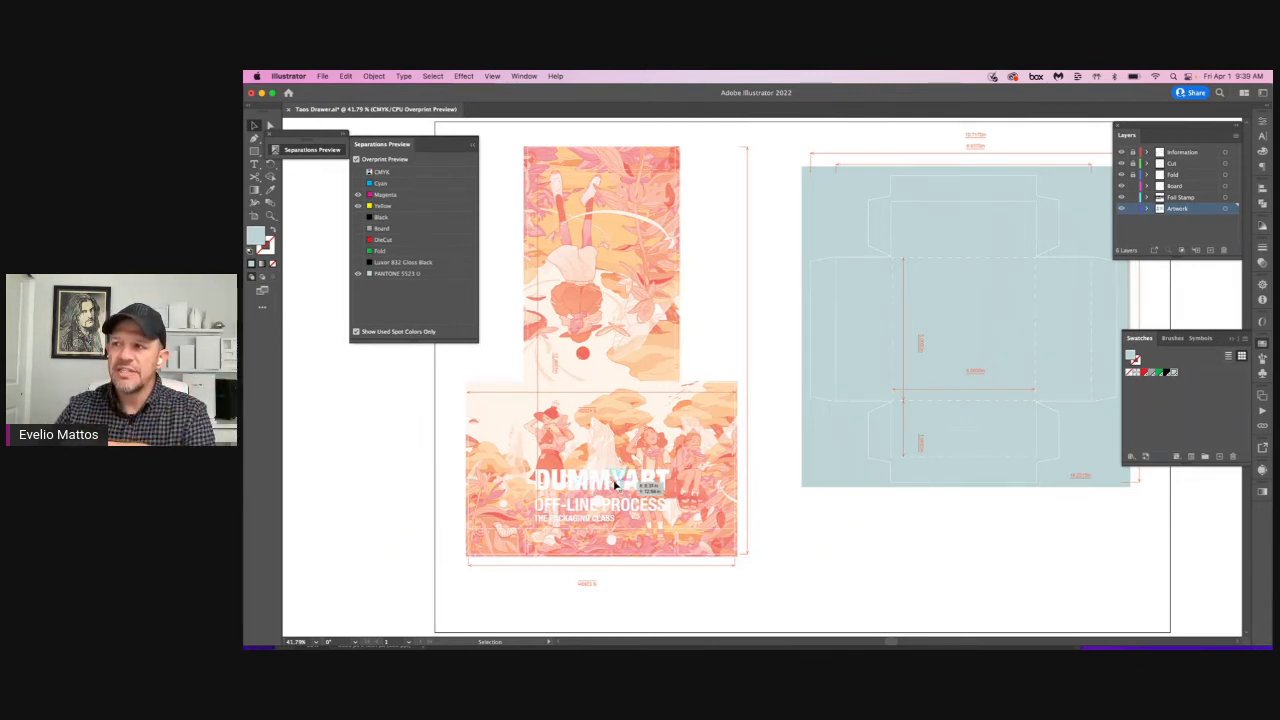
click(358, 185)
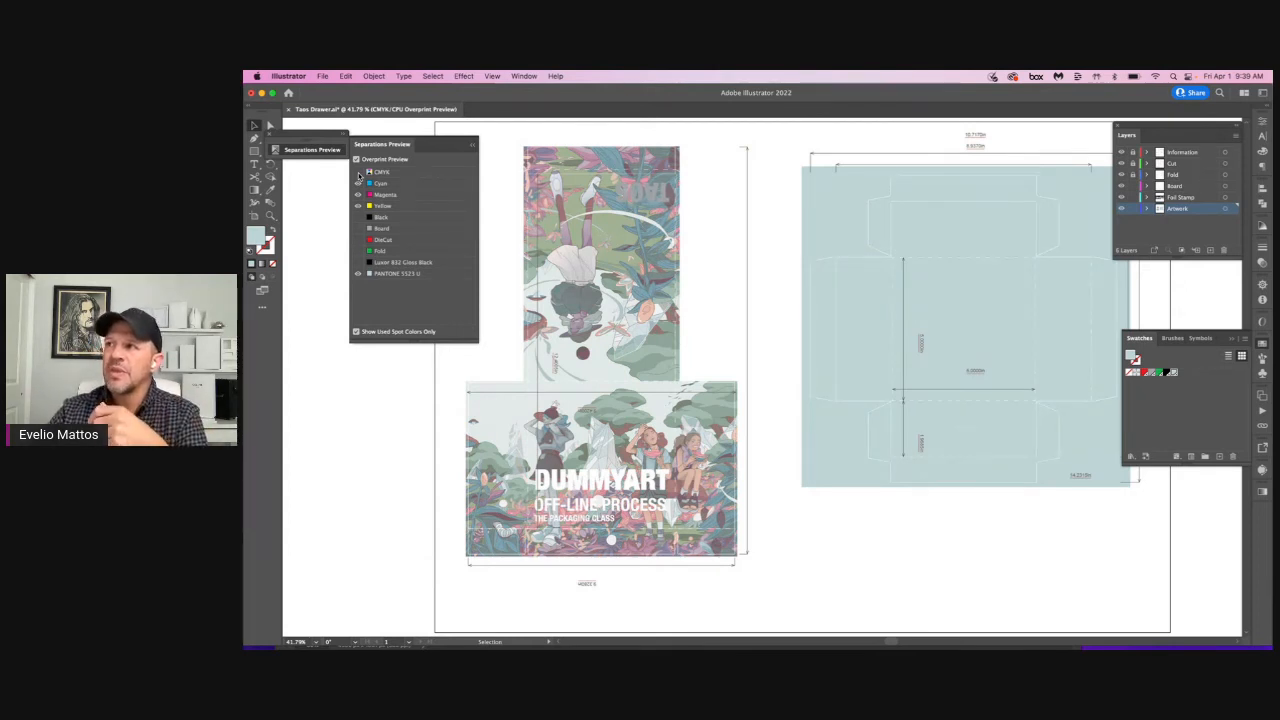
click(358, 173)
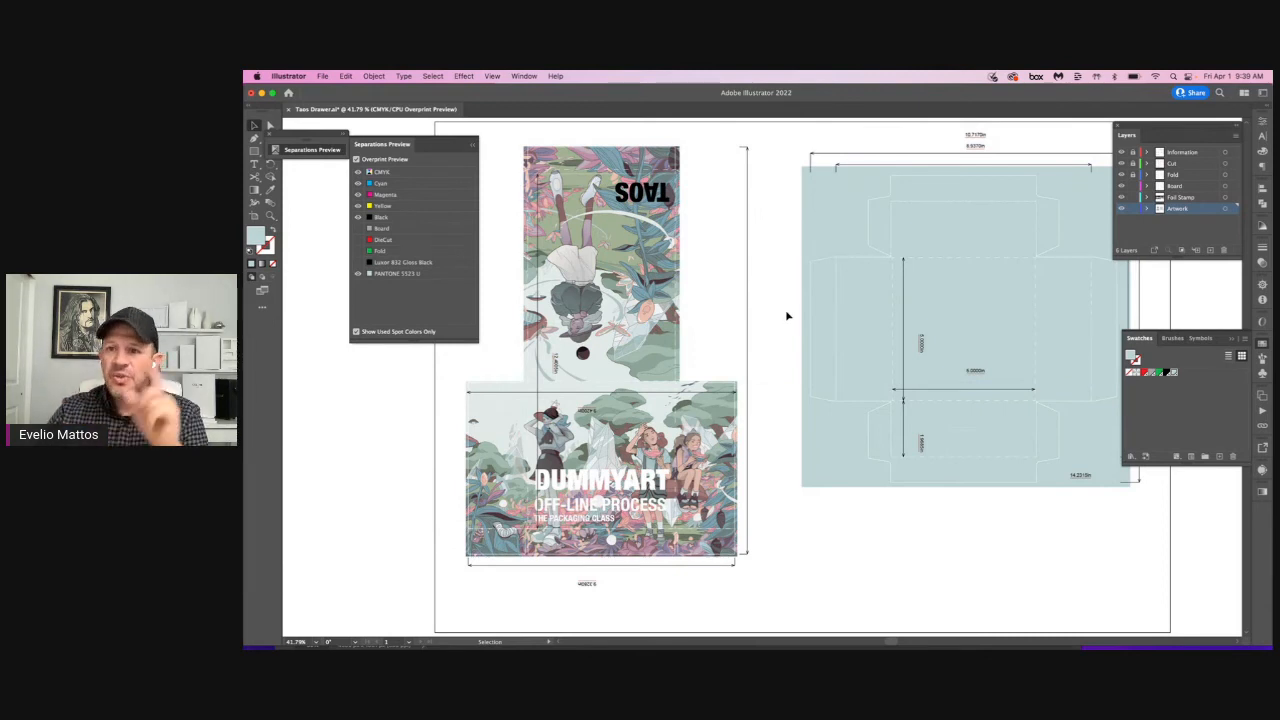
Step: Switch to Photoshop to view the TAOS.jpg artwork, and return to the dieline document in Illustrator
mouse_move(590, 645)
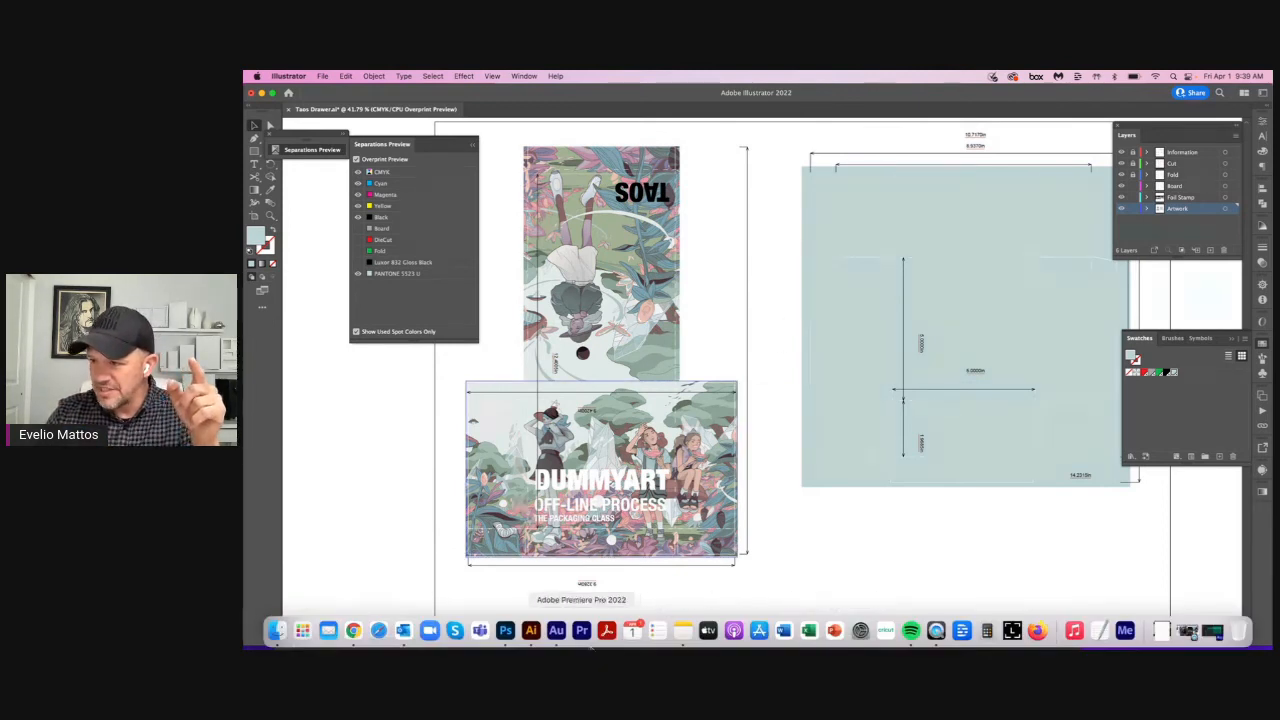
click(505, 630)
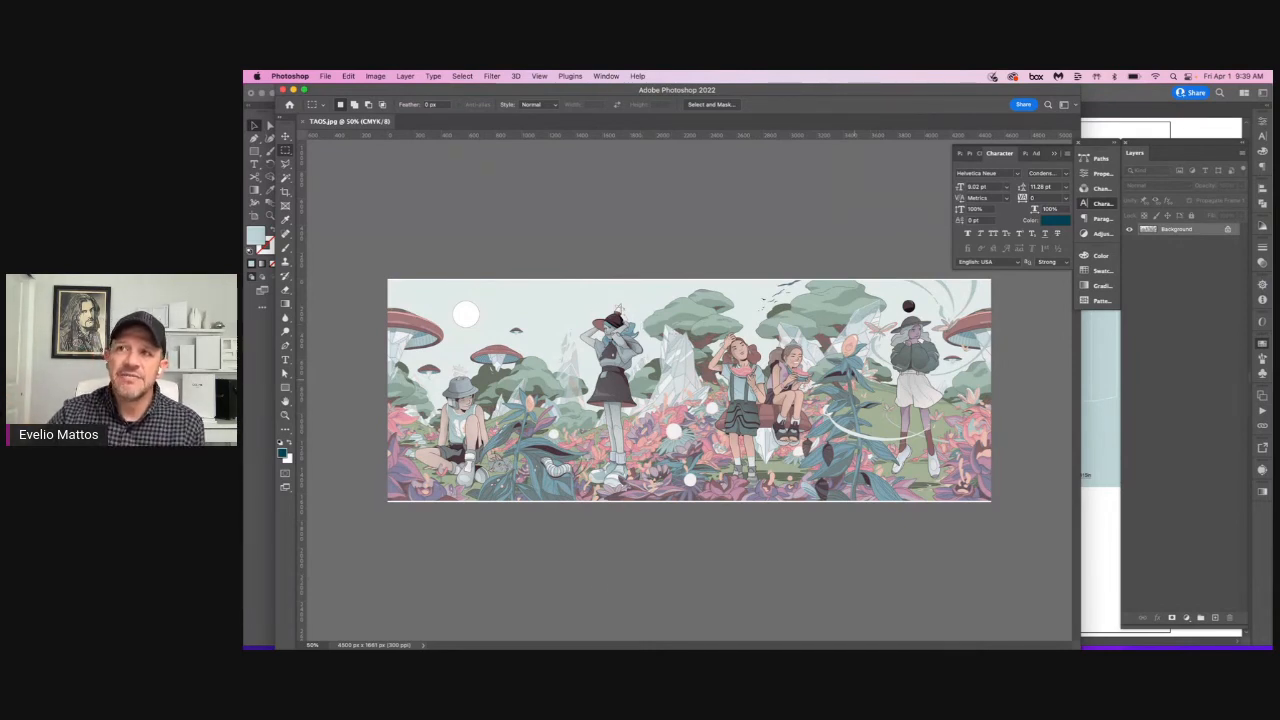
click(274, 392)
key(super+Tab)
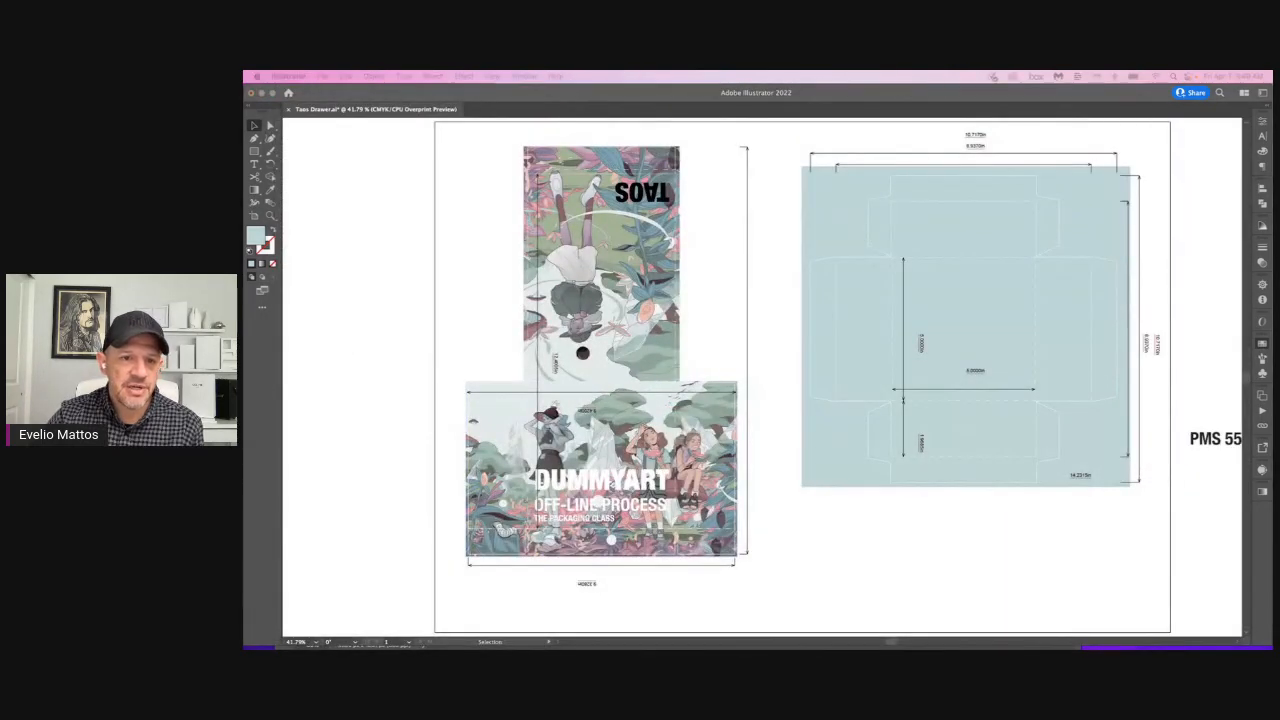